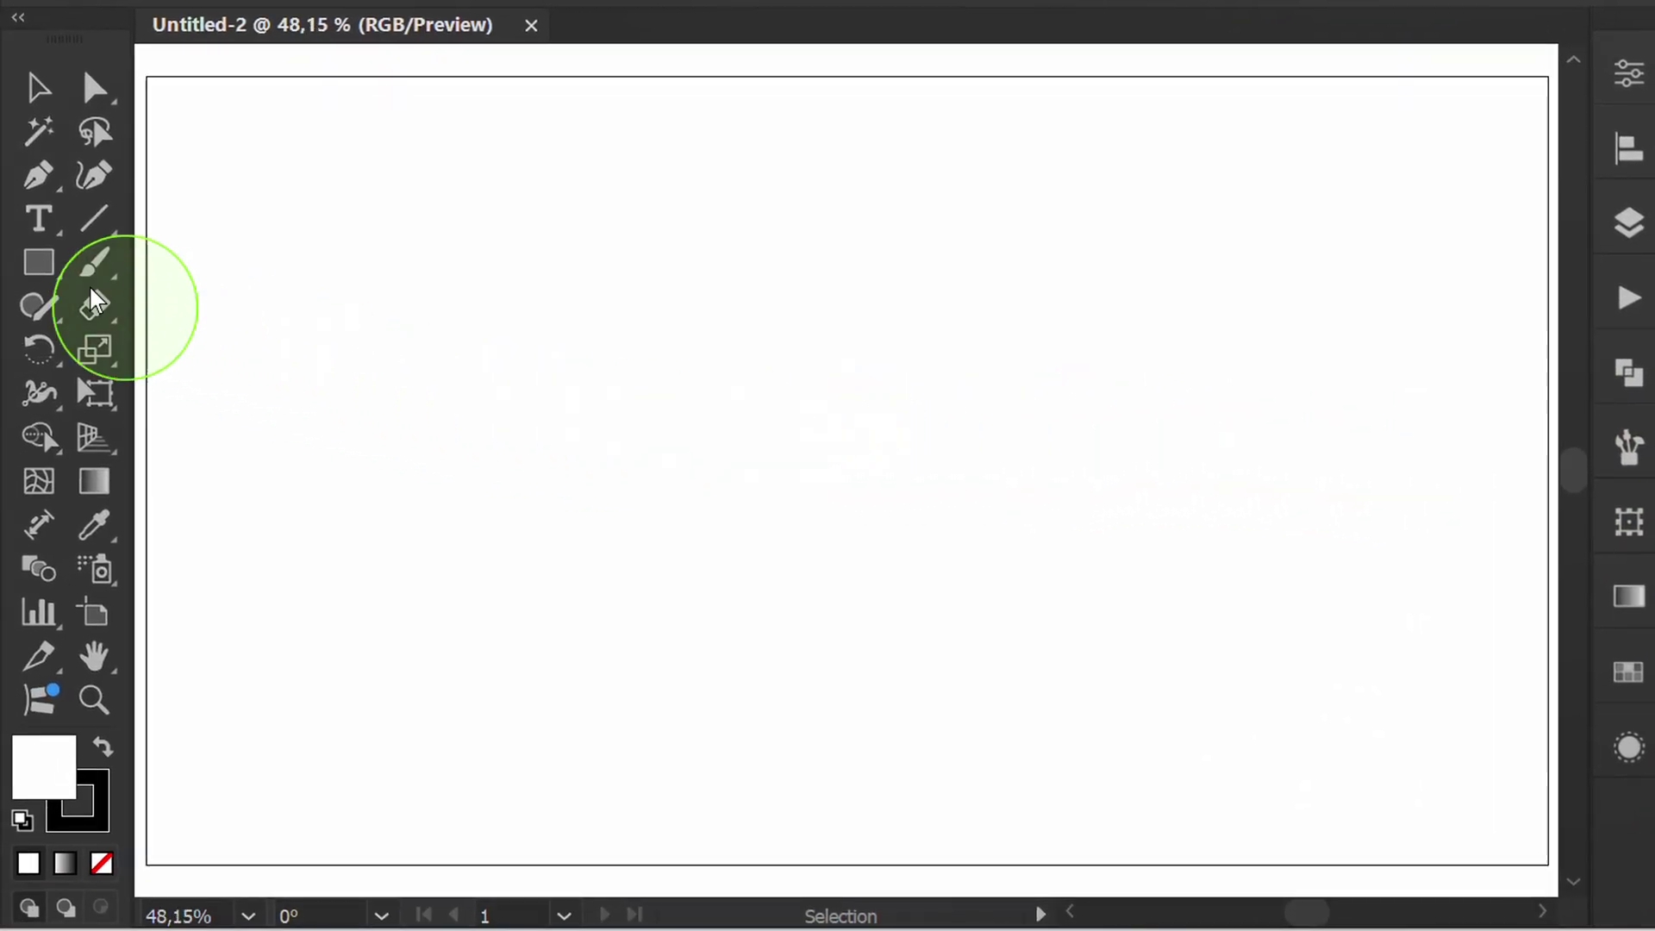
# Step: Draw a polygon with the Polygon Tool at 50 px radius and 6 sides
pyautogui.click(39, 262)
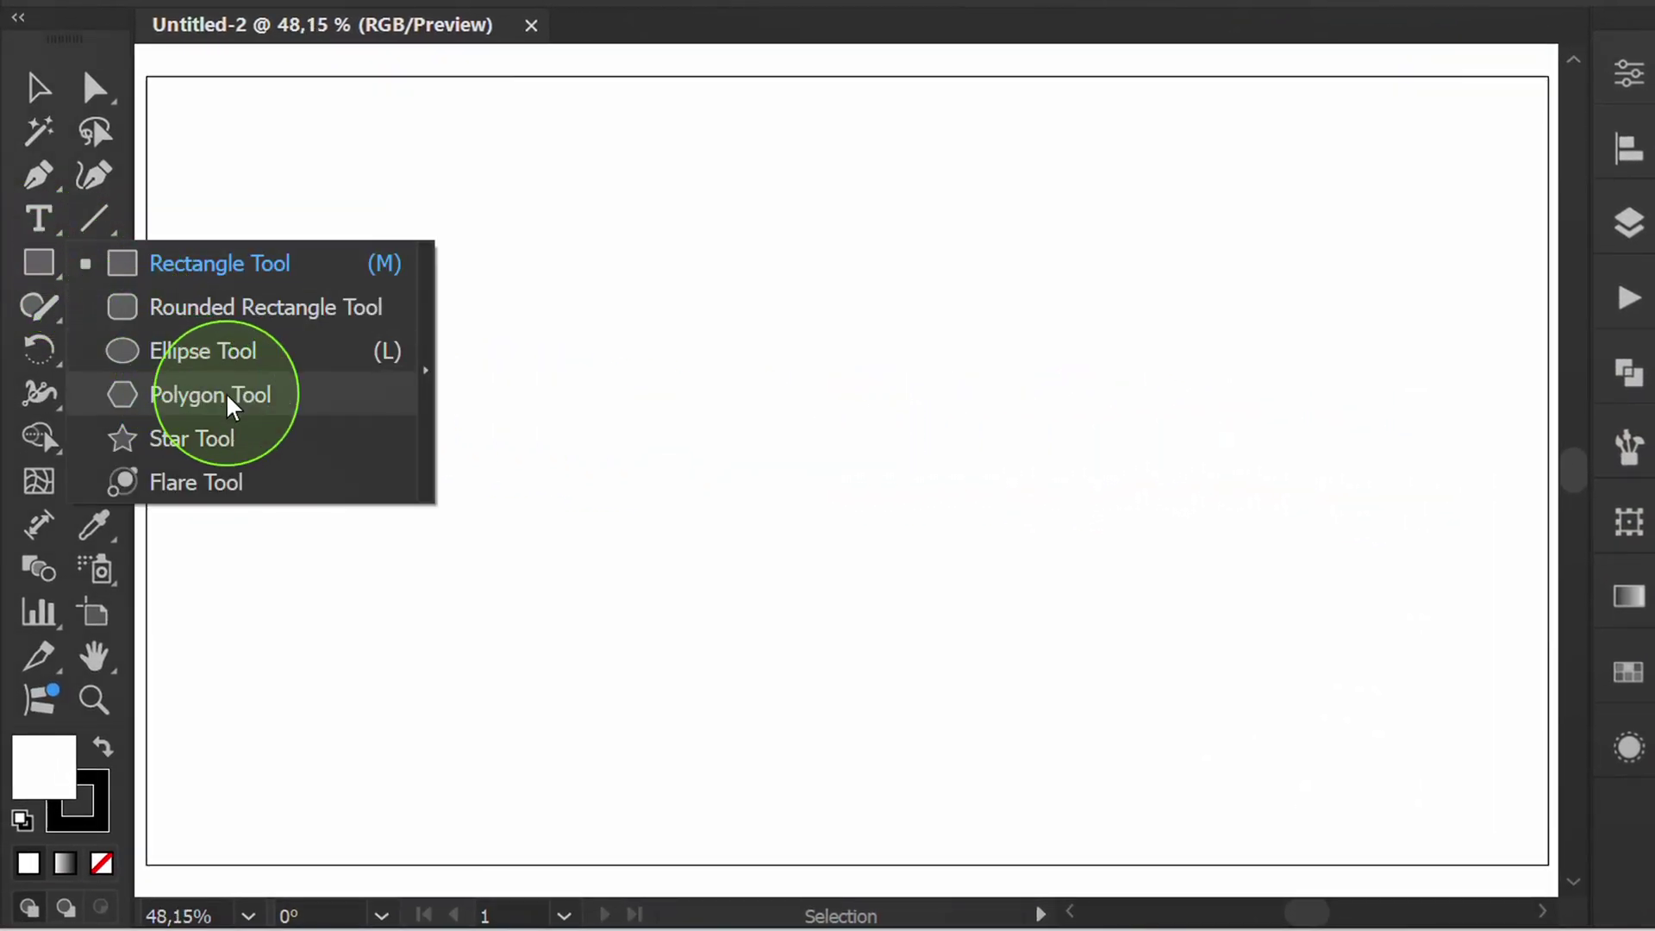
pyautogui.click(273, 396)
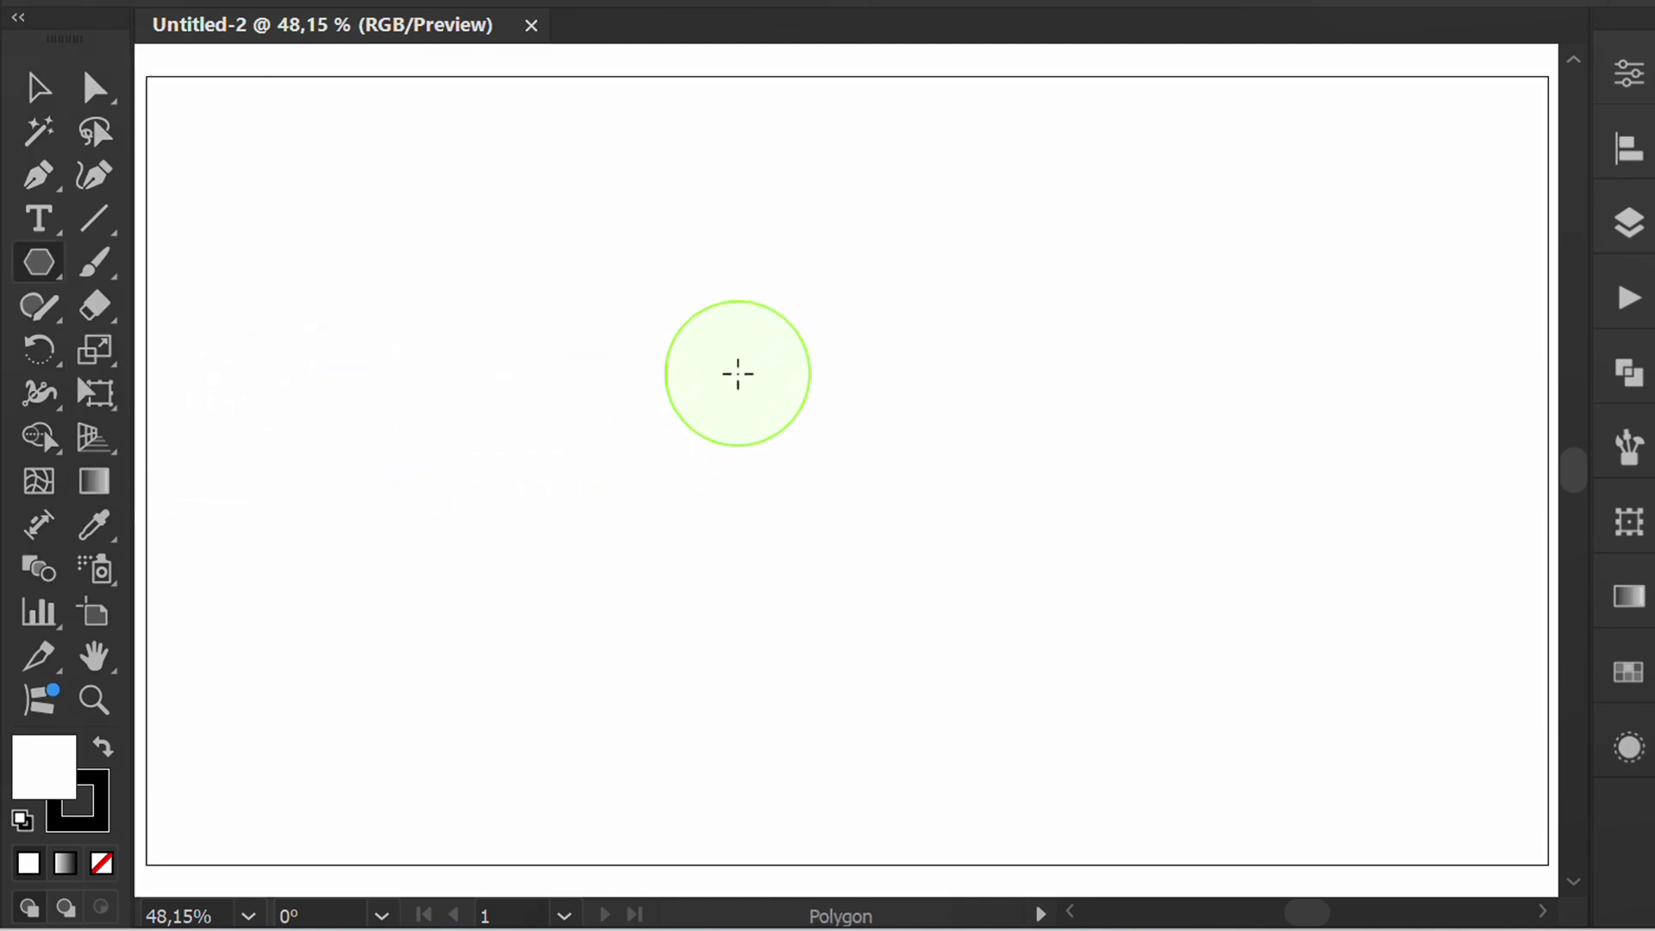
pyautogui.click(737, 373)
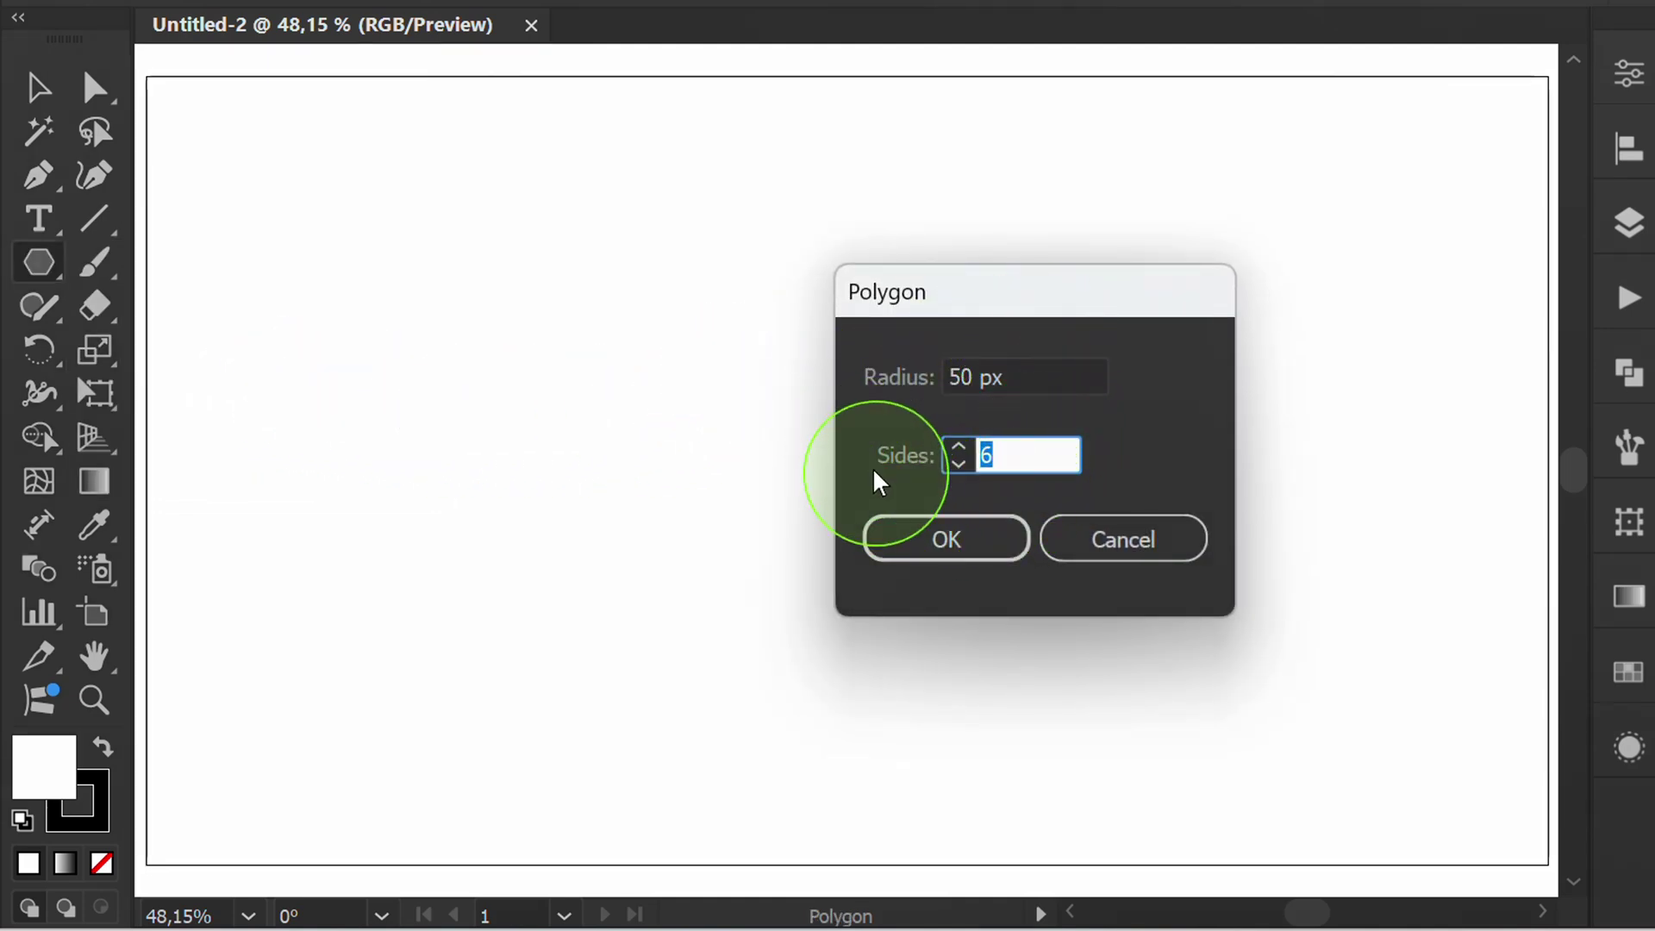
pyautogui.click(938, 545)
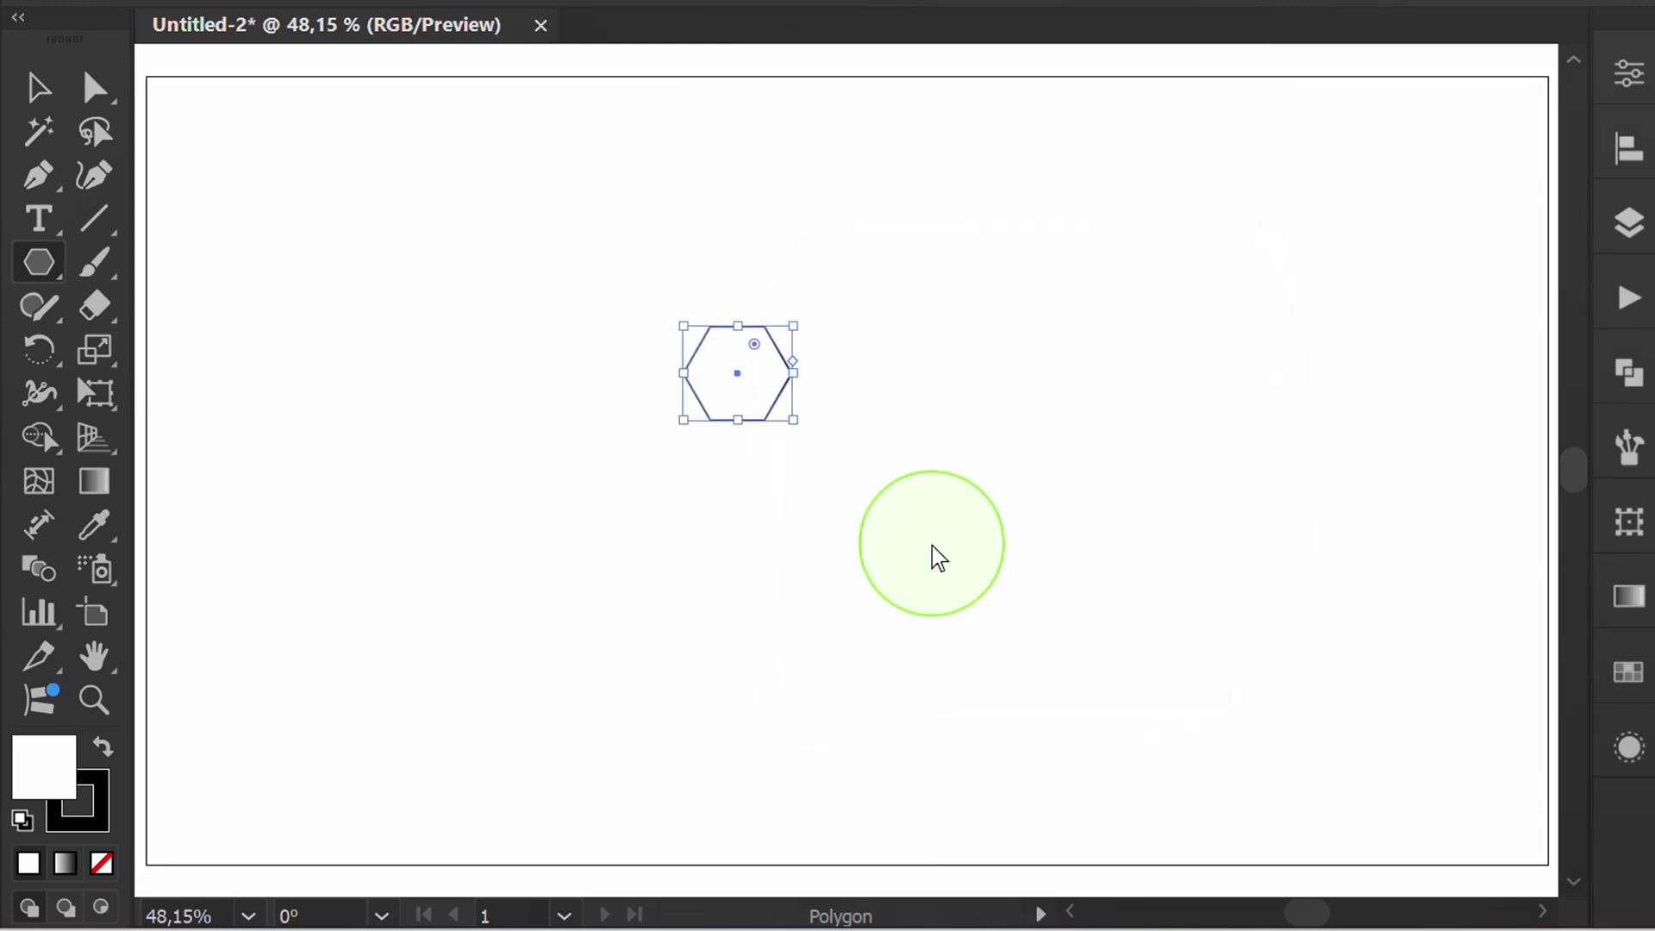
# Step: Set the hexagon's stroke alignment to Center in the Stroke panel
pyautogui.scroll(5, 739, 363)
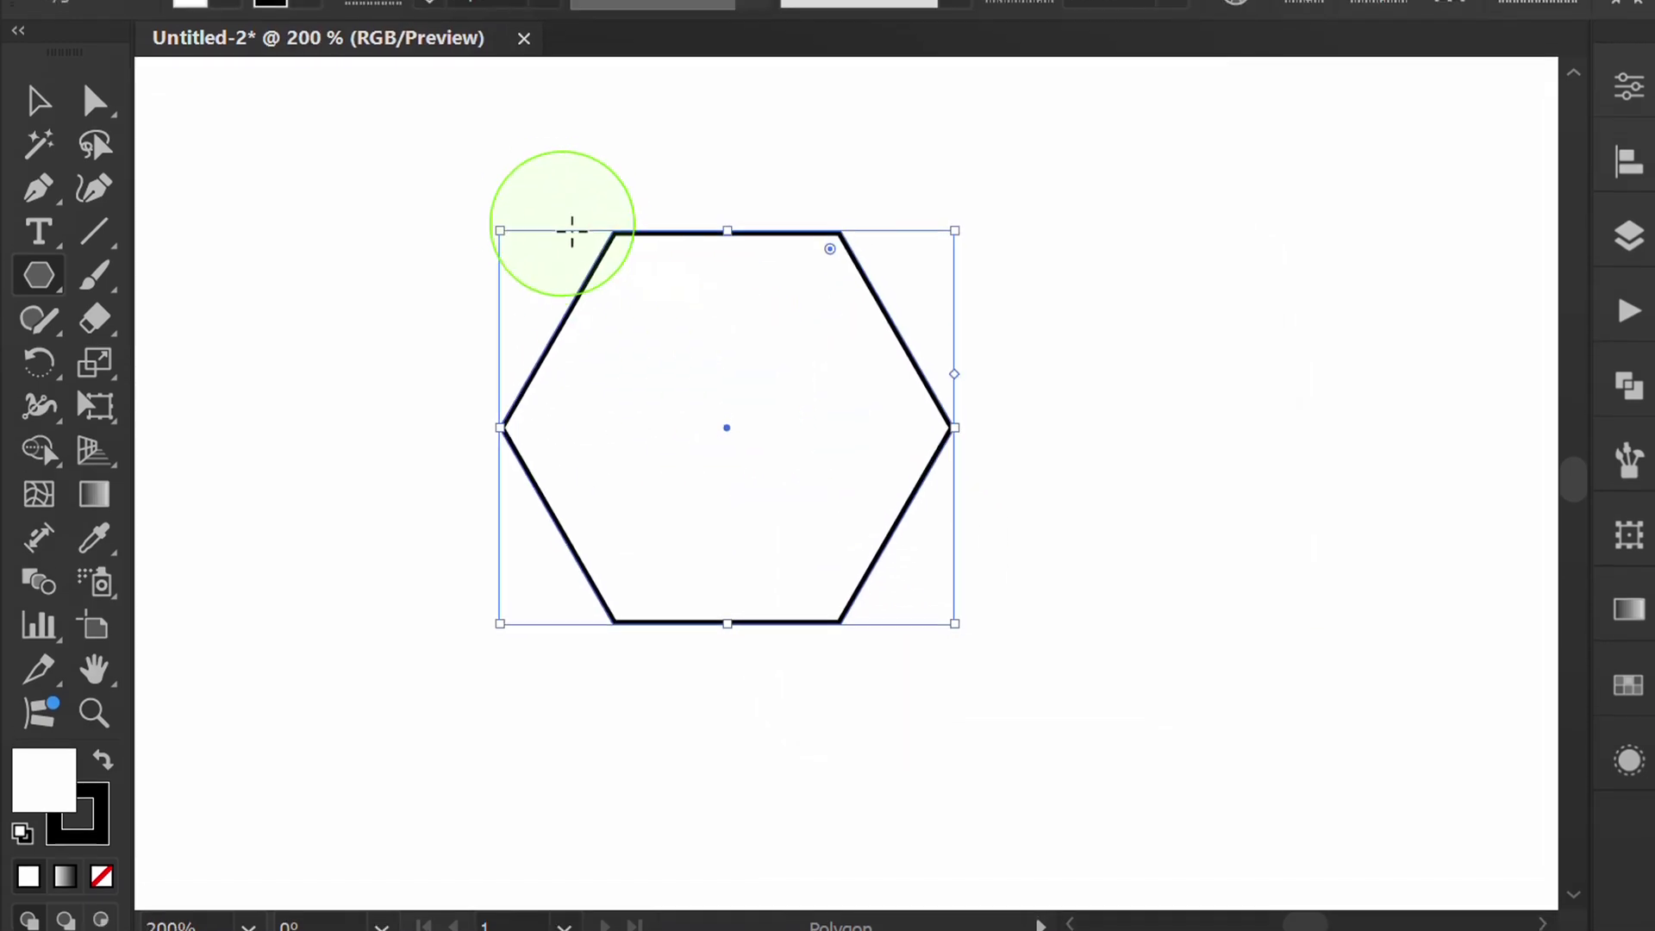
pyautogui.click(371, 52)
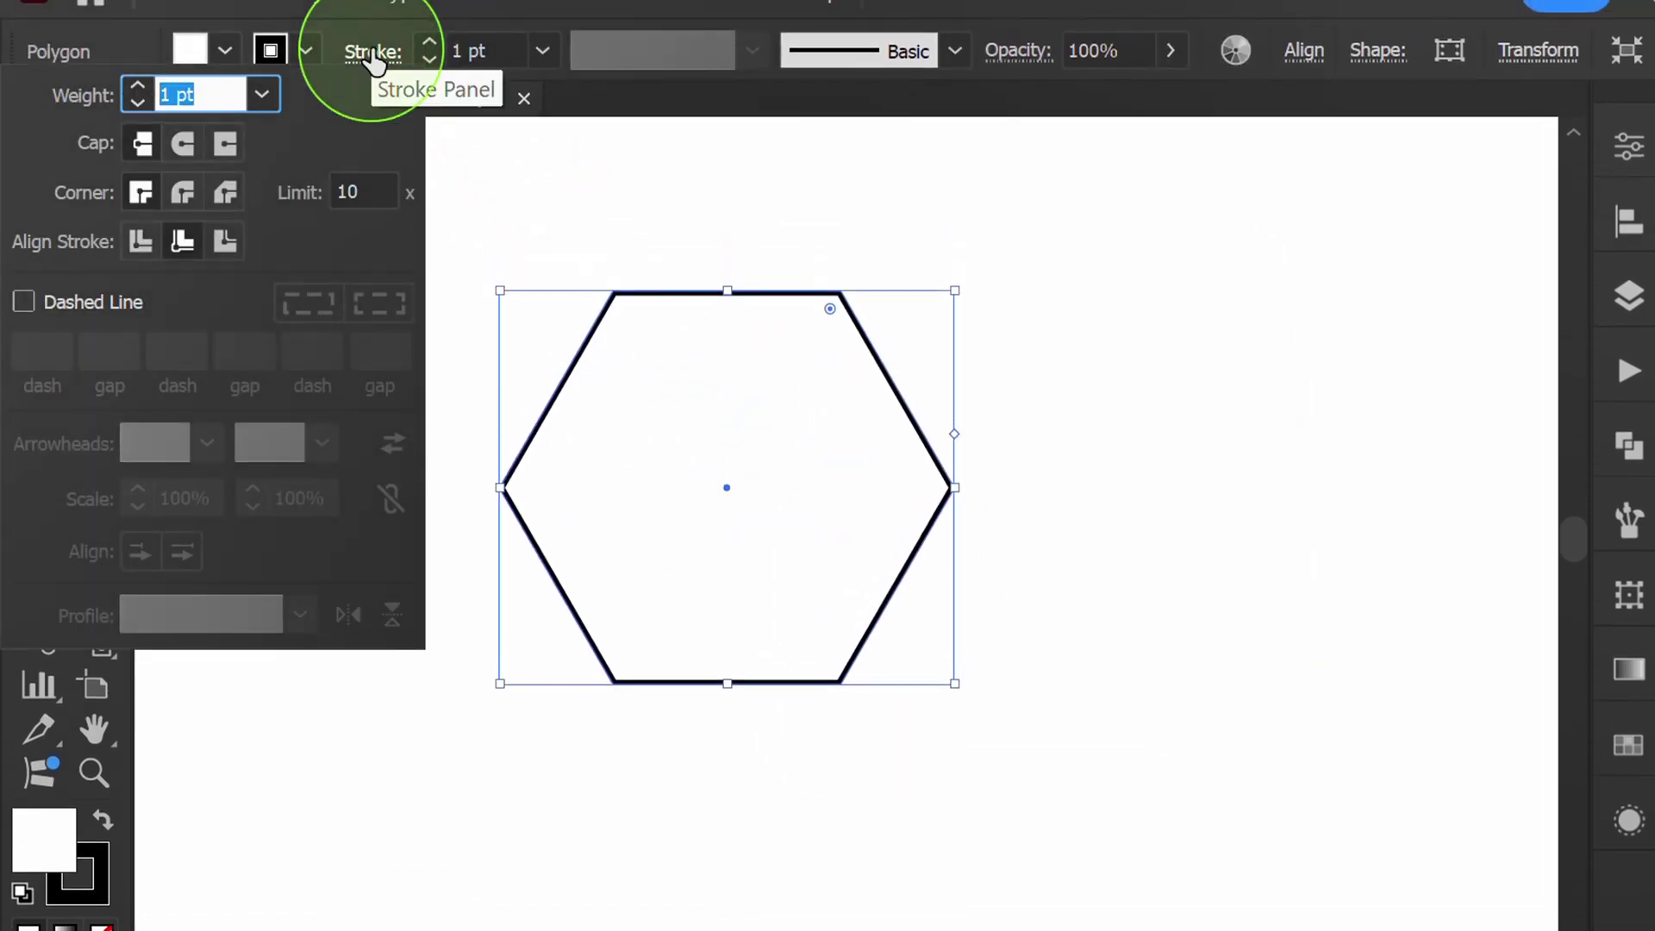
pyautogui.click(138, 243)
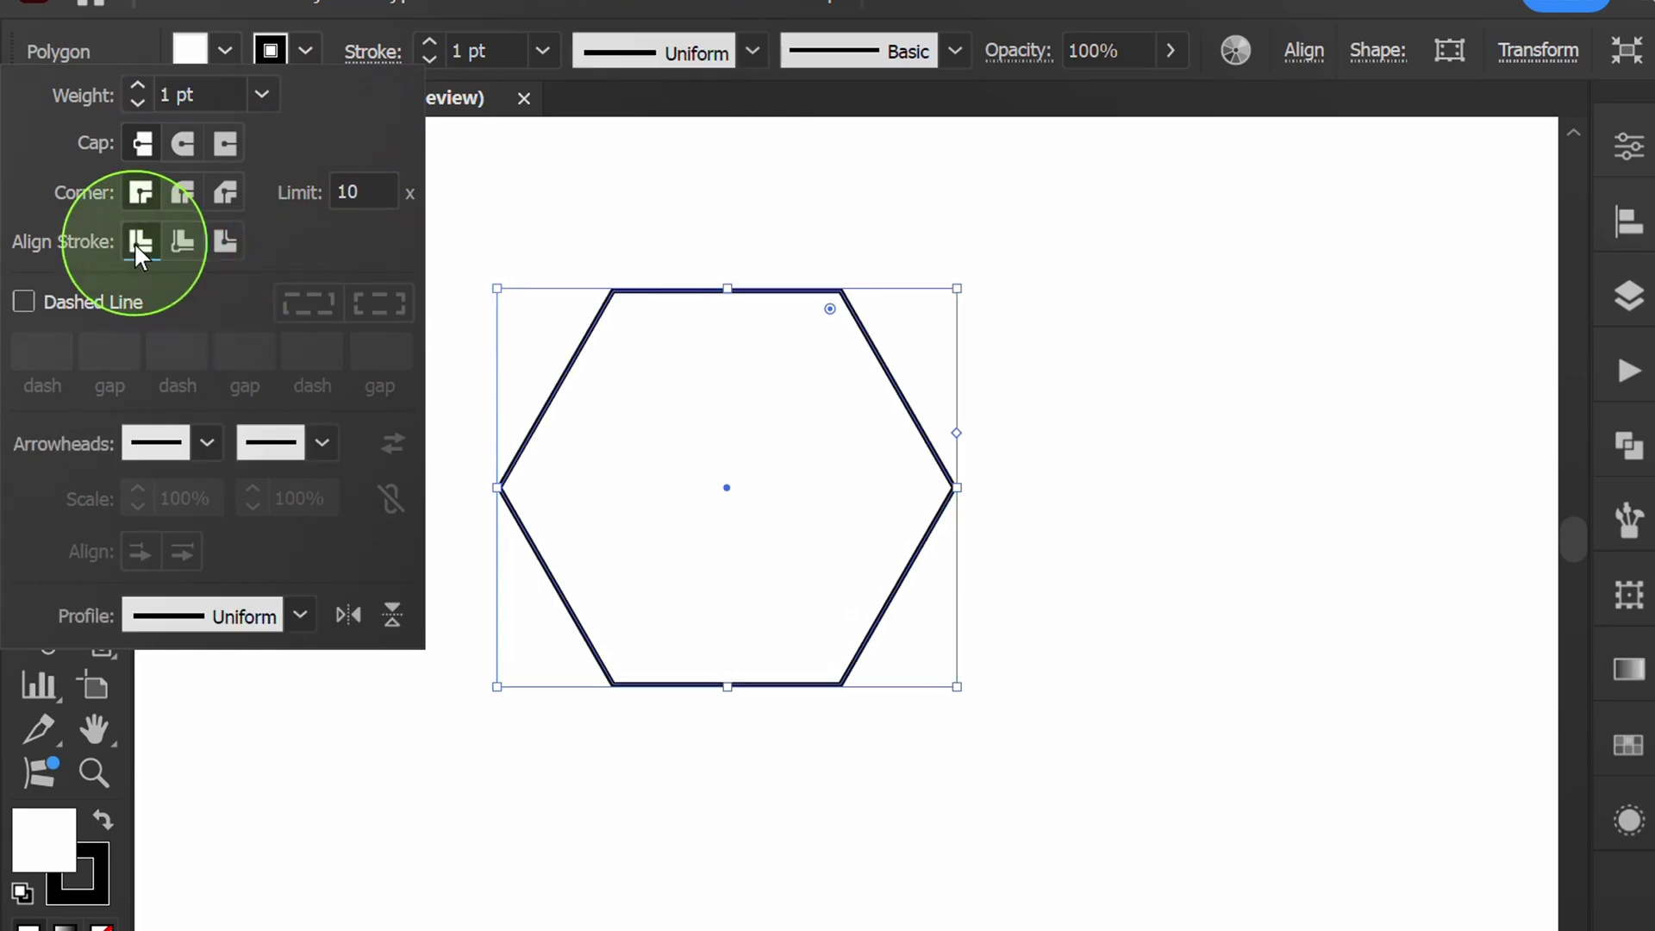
pyautogui.click(307, 53)
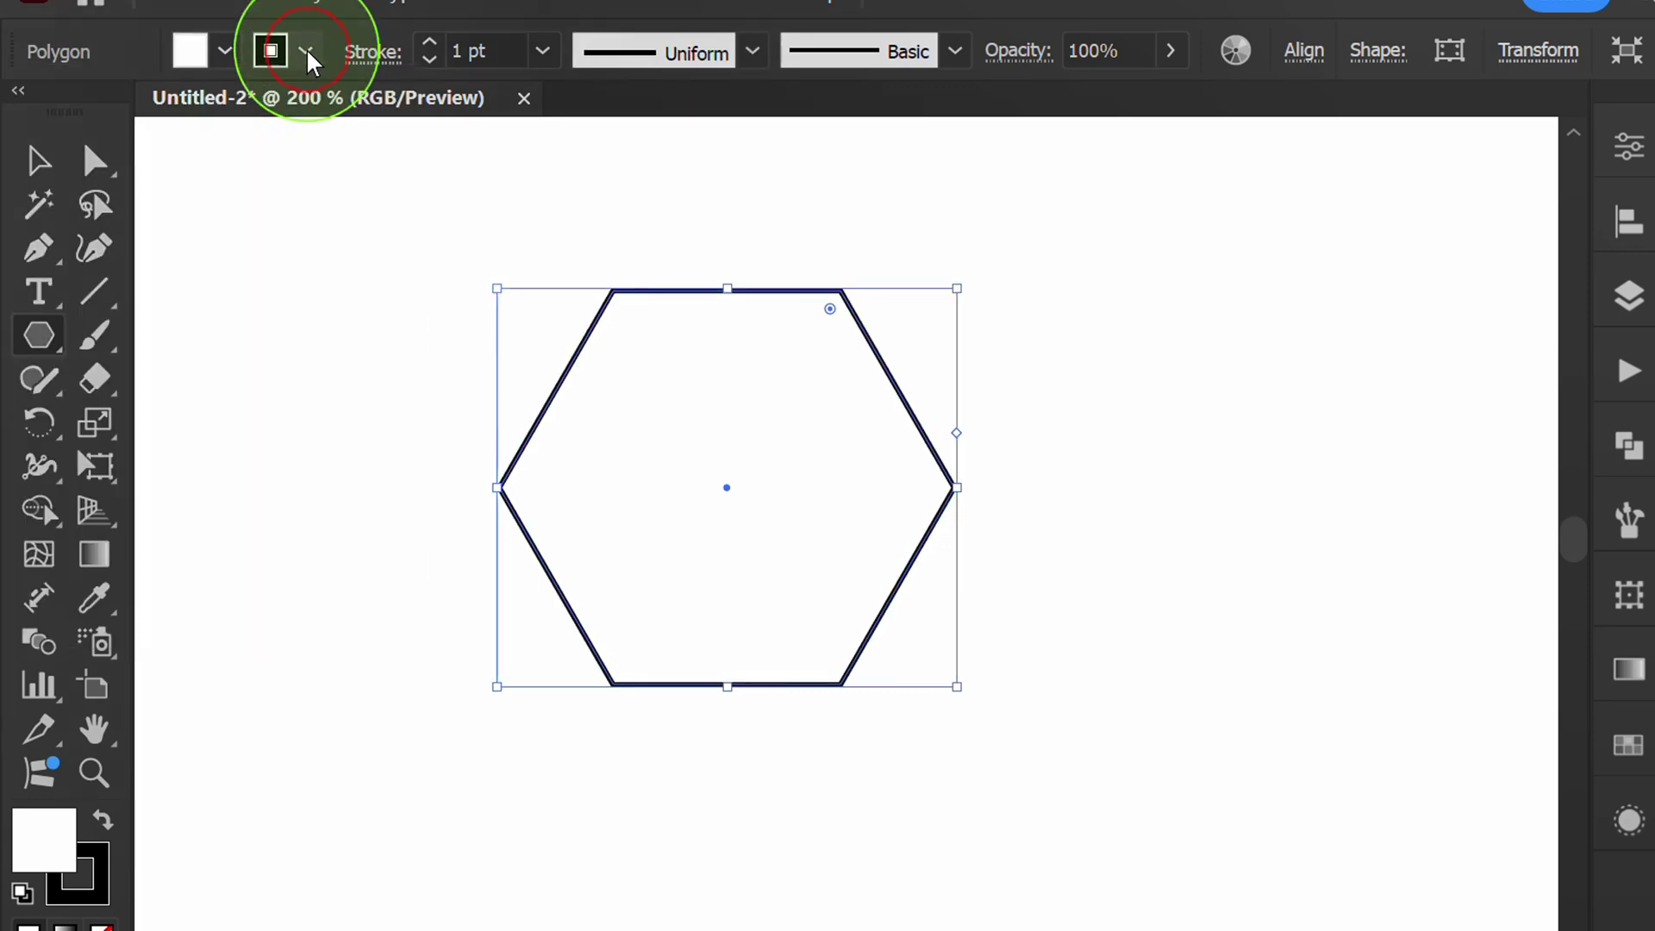
# Step: Draw two vertex-to-vertex diagonals and a right-vertex-to-centre line, then select everything
pyautogui.click(98, 294)
pyautogui.click(297, 294)
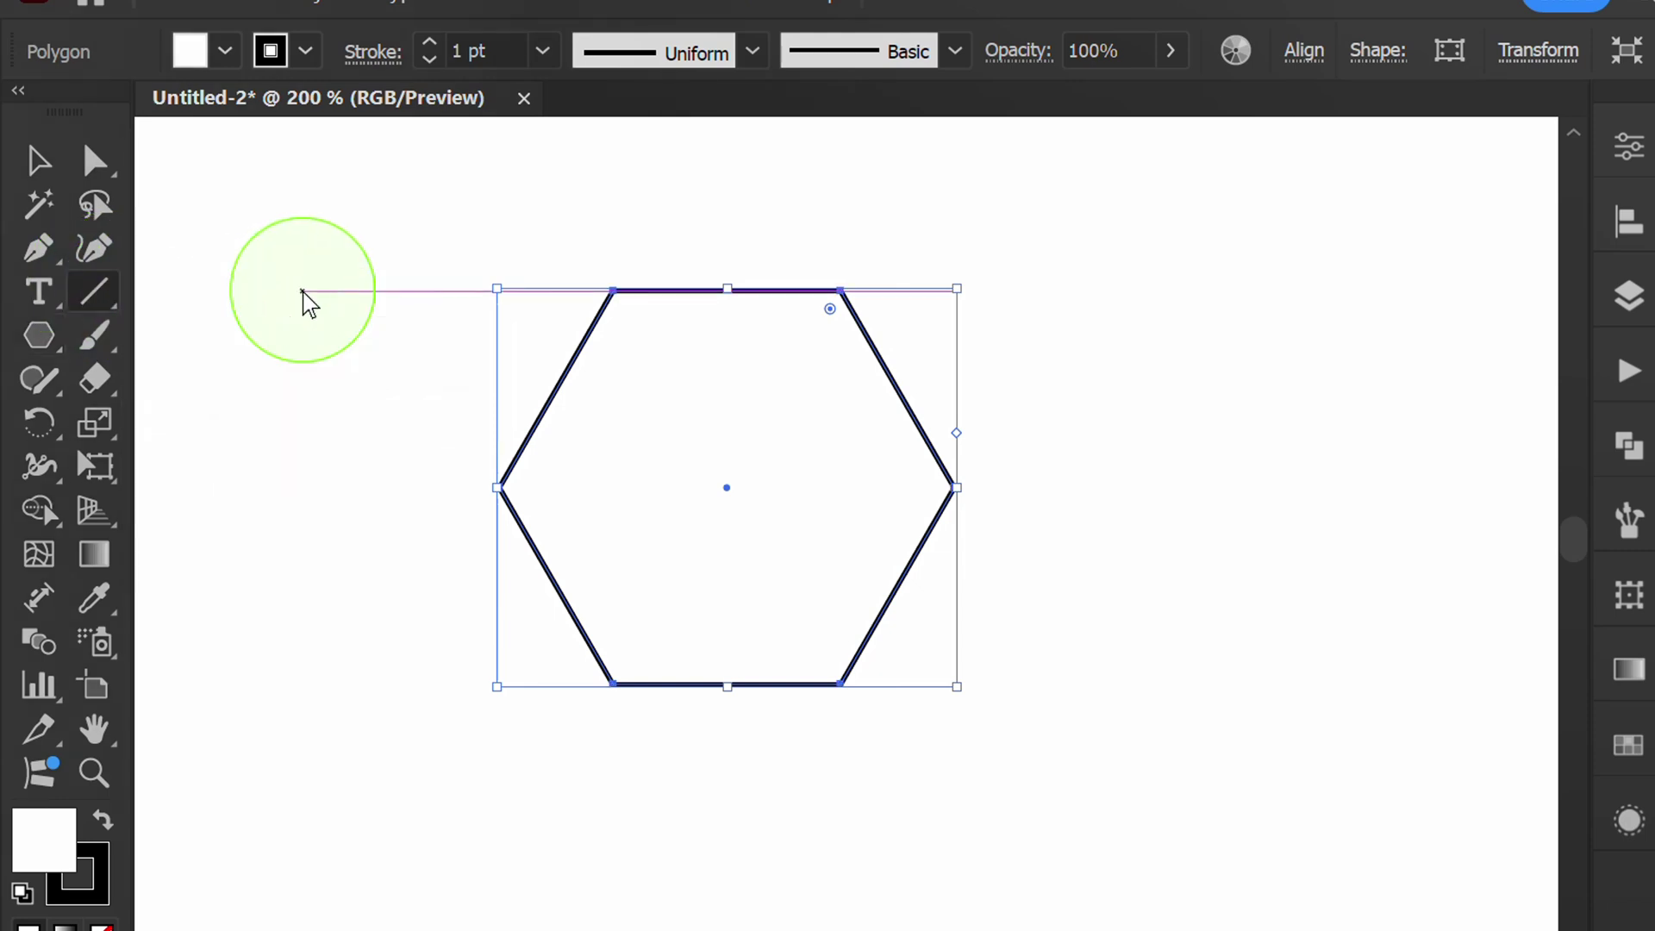
pyautogui.moveTo(613, 290); pyautogui.dragTo(840, 683)
pyautogui.moveTo(615, 686); pyautogui.dragTo(841, 290)
pyautogui.moveTo(939, 488); pyautogui.dragTo(727, 488)
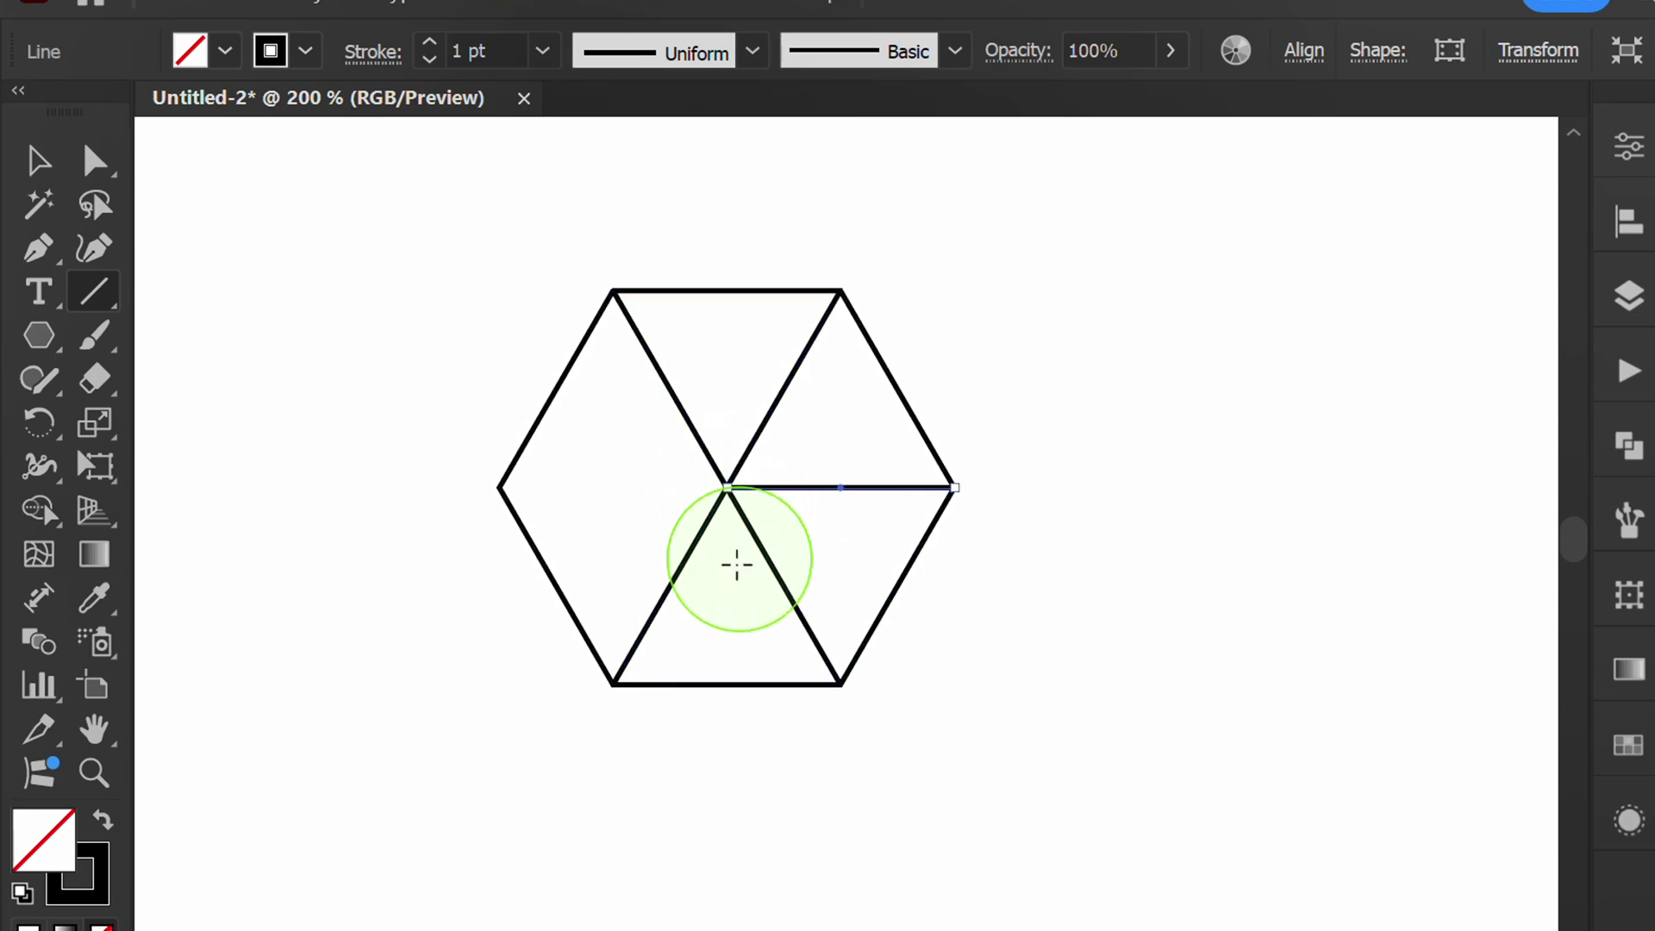
pyautogui.press('v')
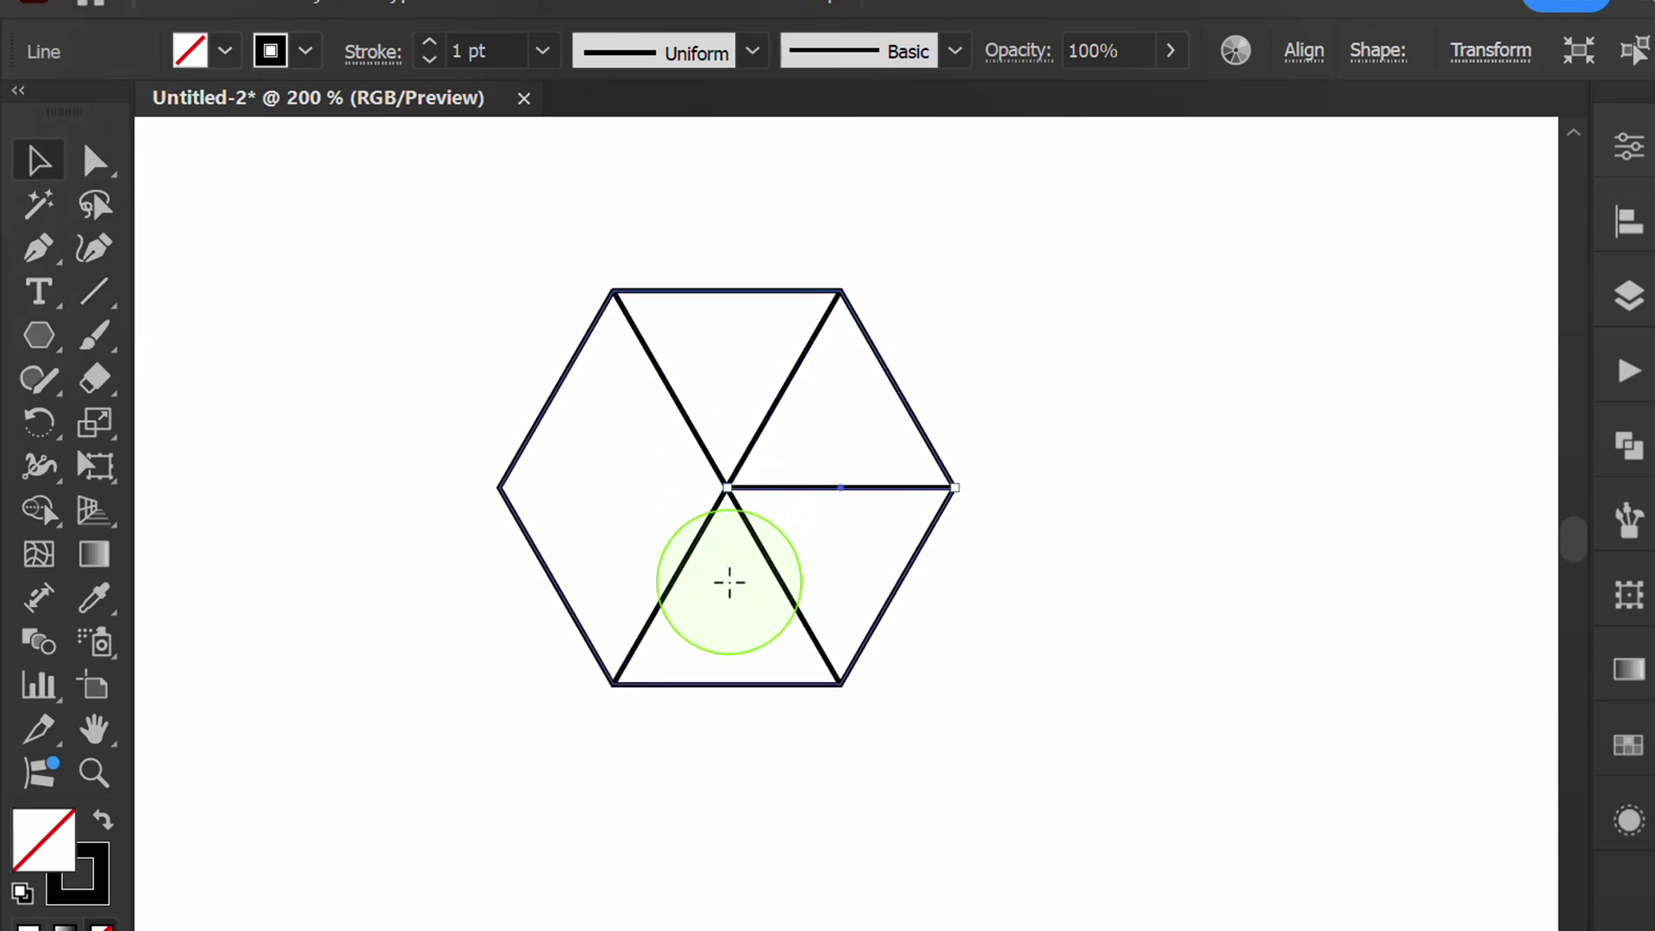
pyautogui.moveTo(948, 353); pyautogui.dragTo(478, 793)
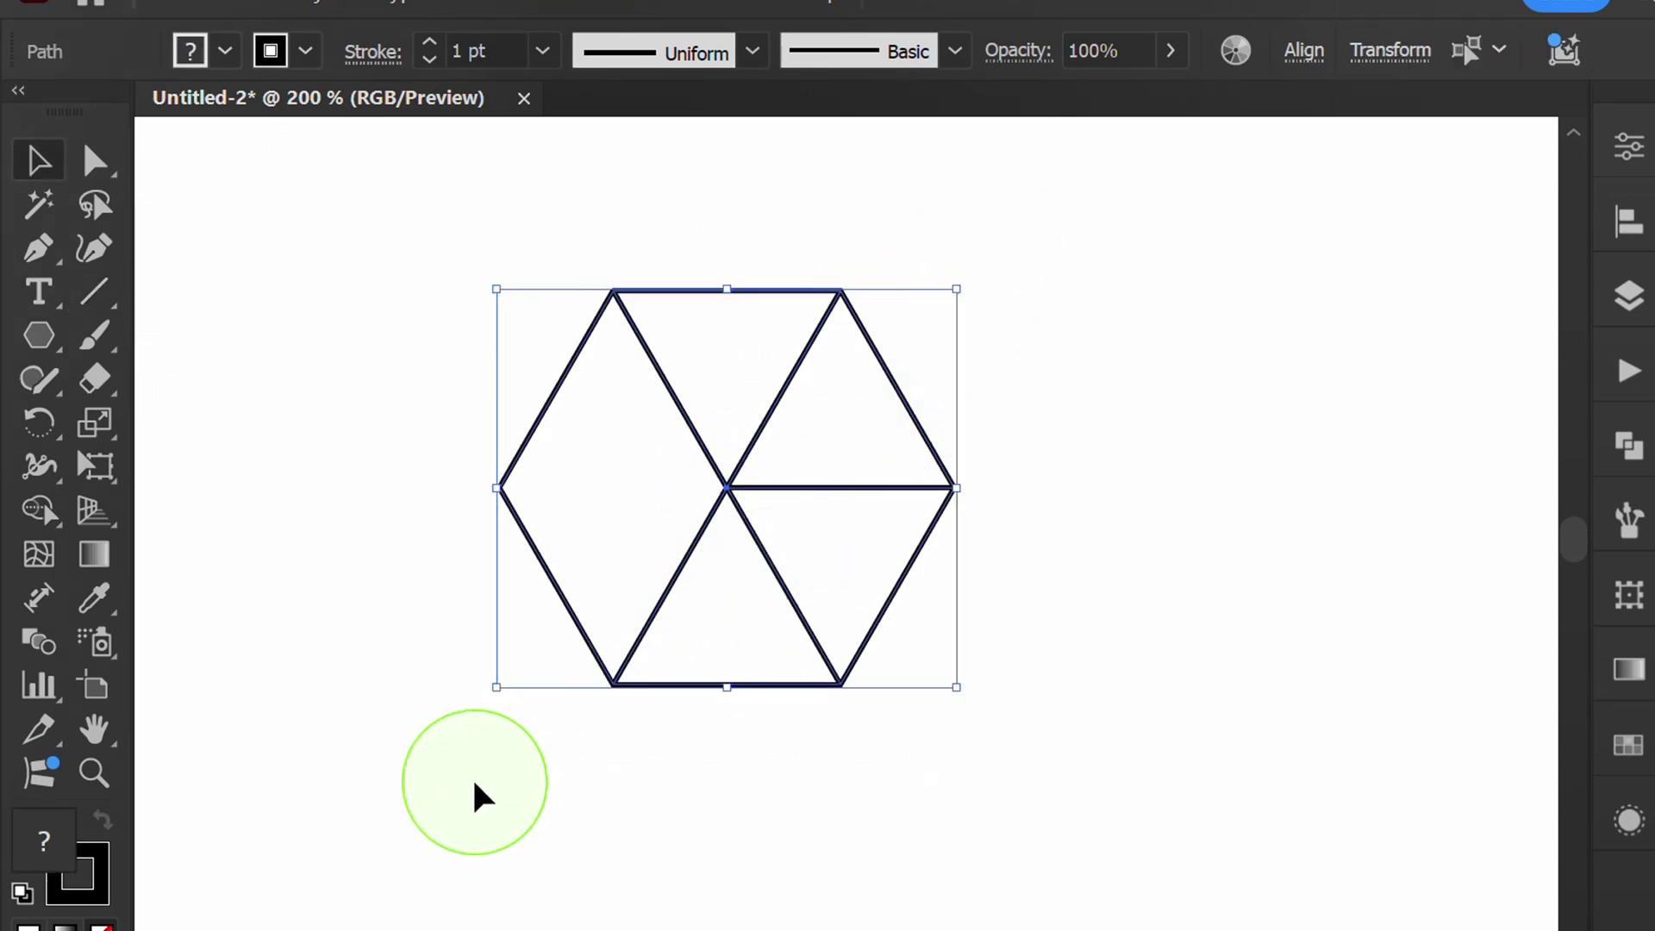
# Step: With Shape Builder, remove the left rhombus and make the four triangles separate shapes
pyautogui.click(39, 509)
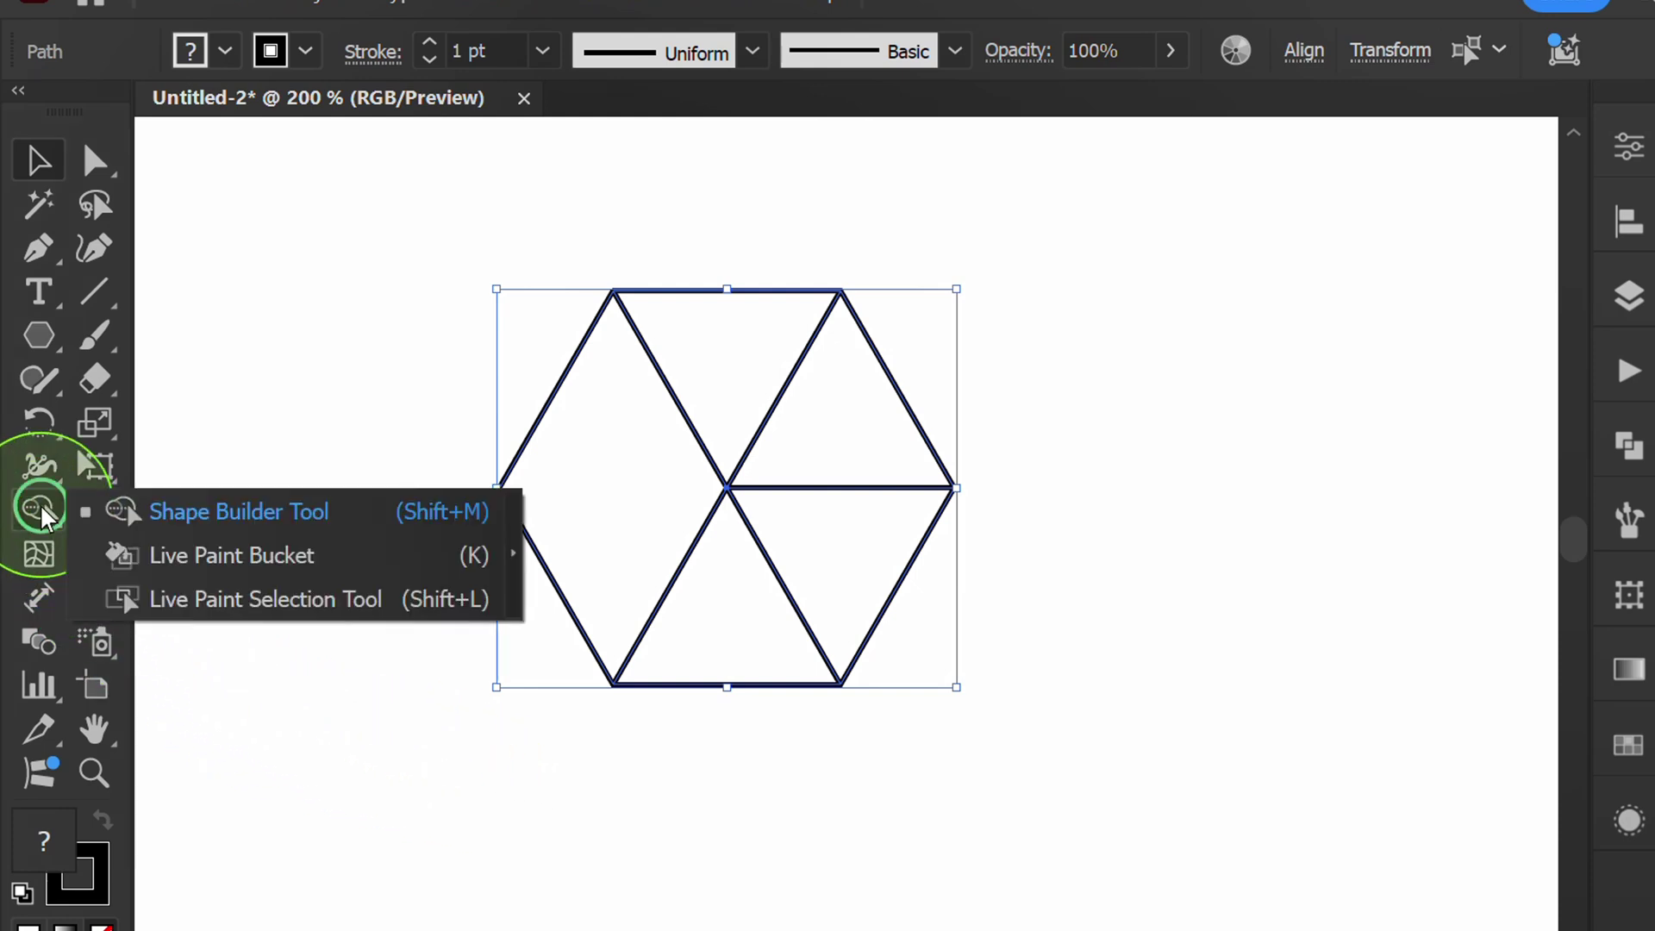
pyautogui.click(347, 521)
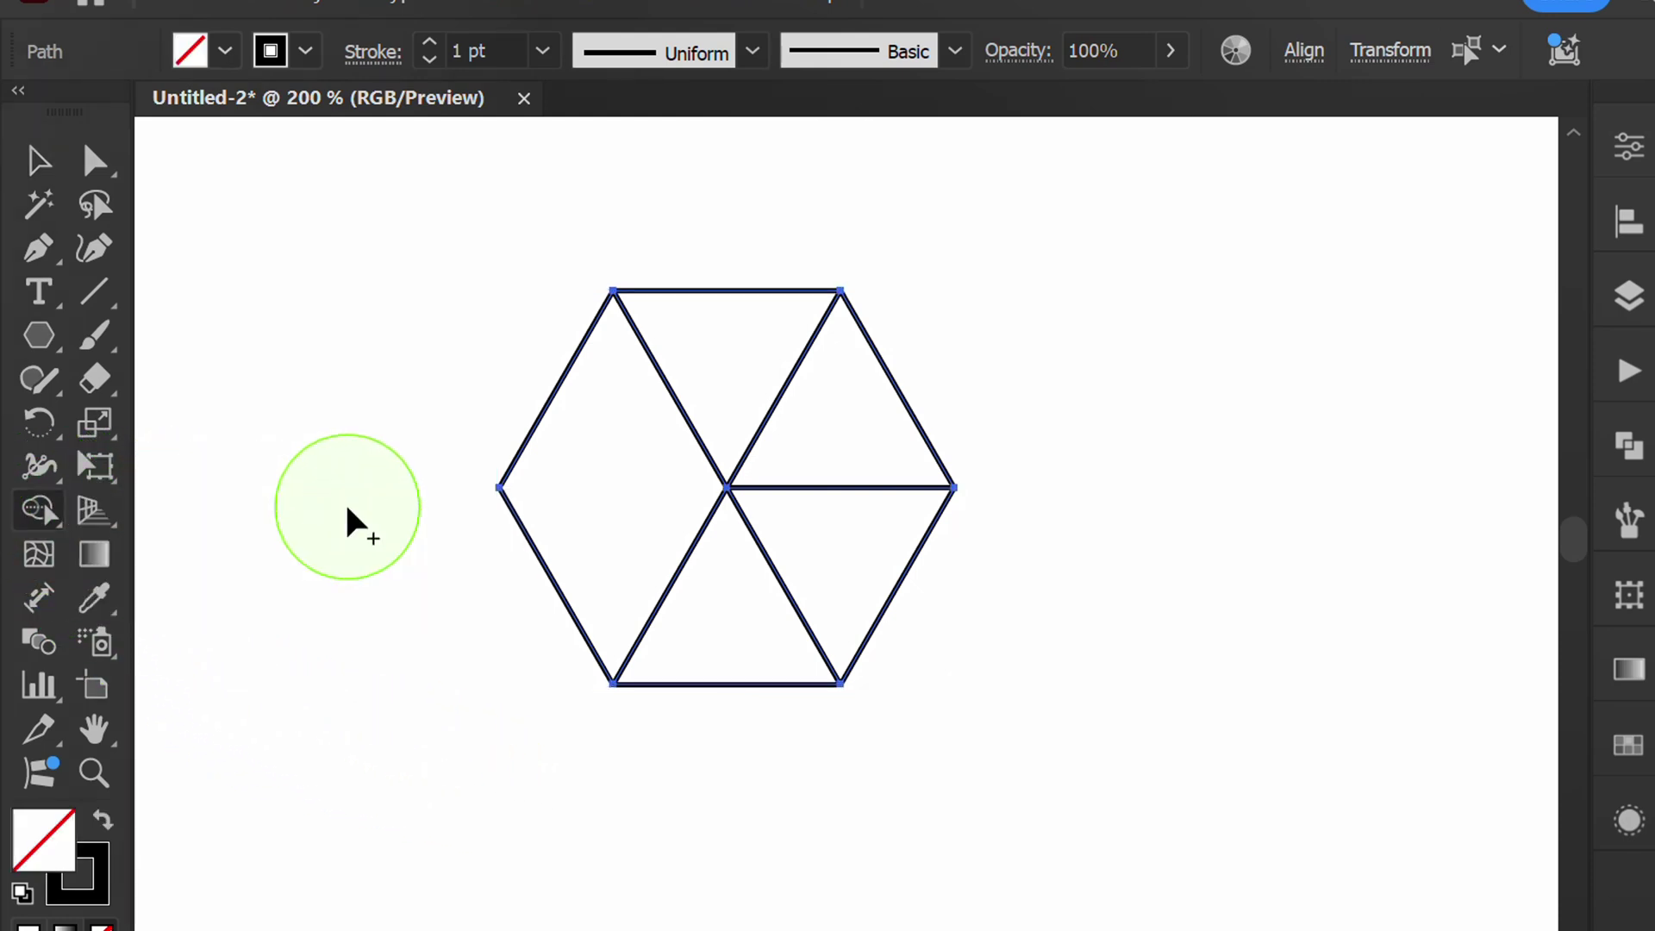
pyautogui.press('alt')
pyautogui.keyDown('alt'); pyautogui.click(602, 473); pyautogui.keyUp('alt')
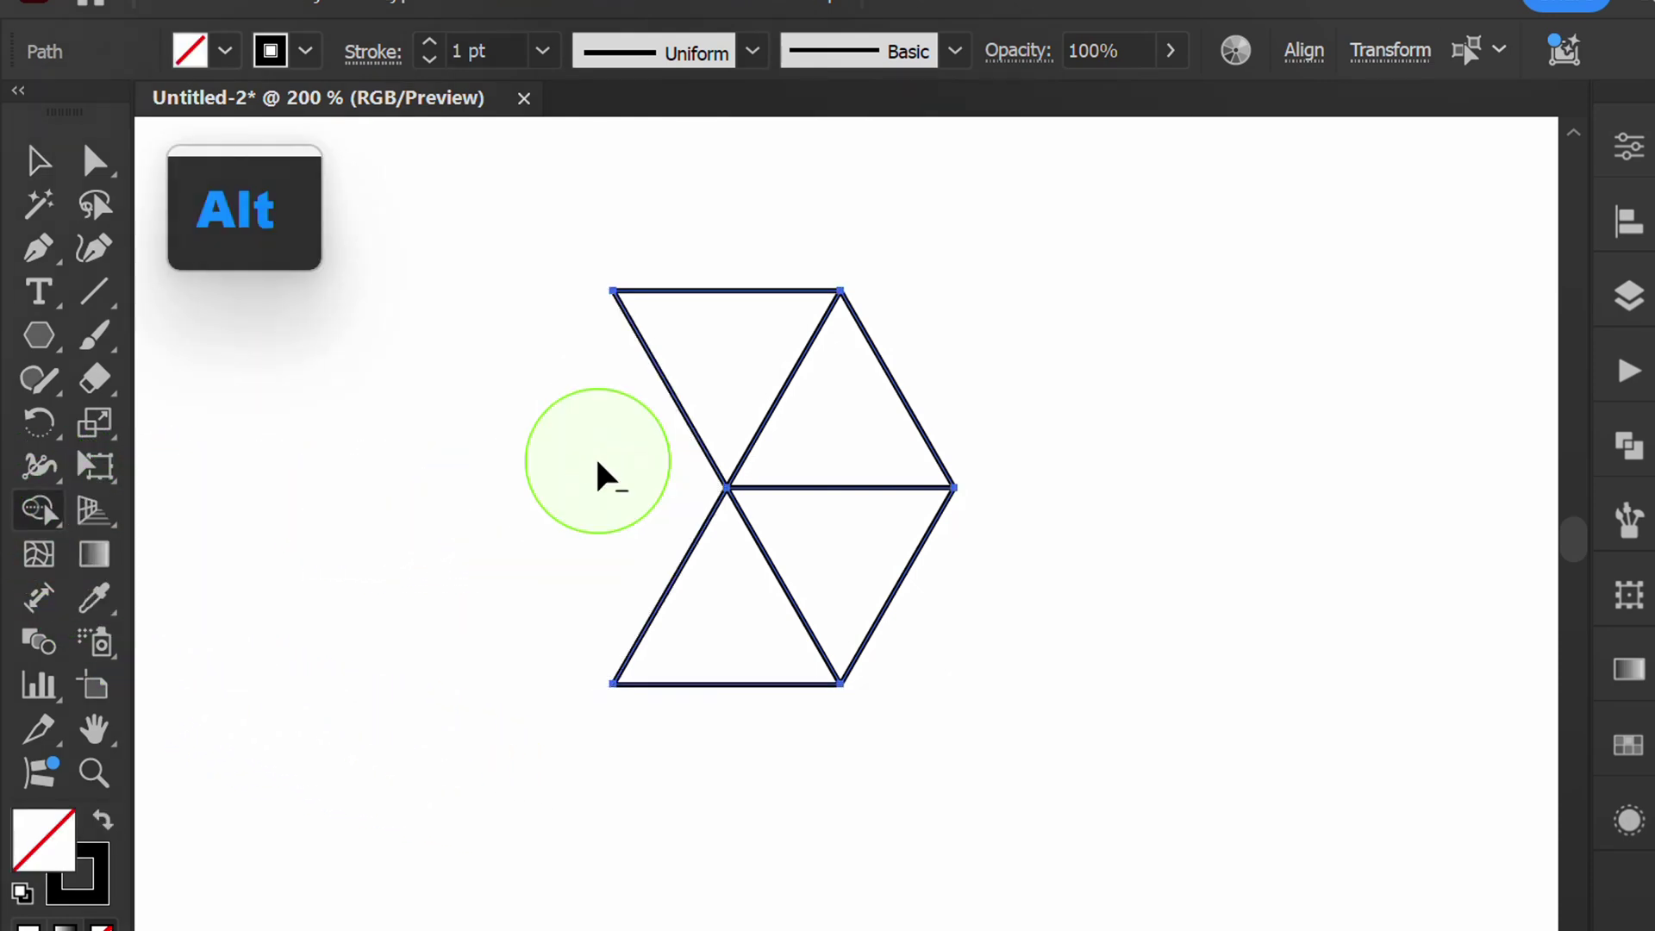
pyautogui.click(710, 362)
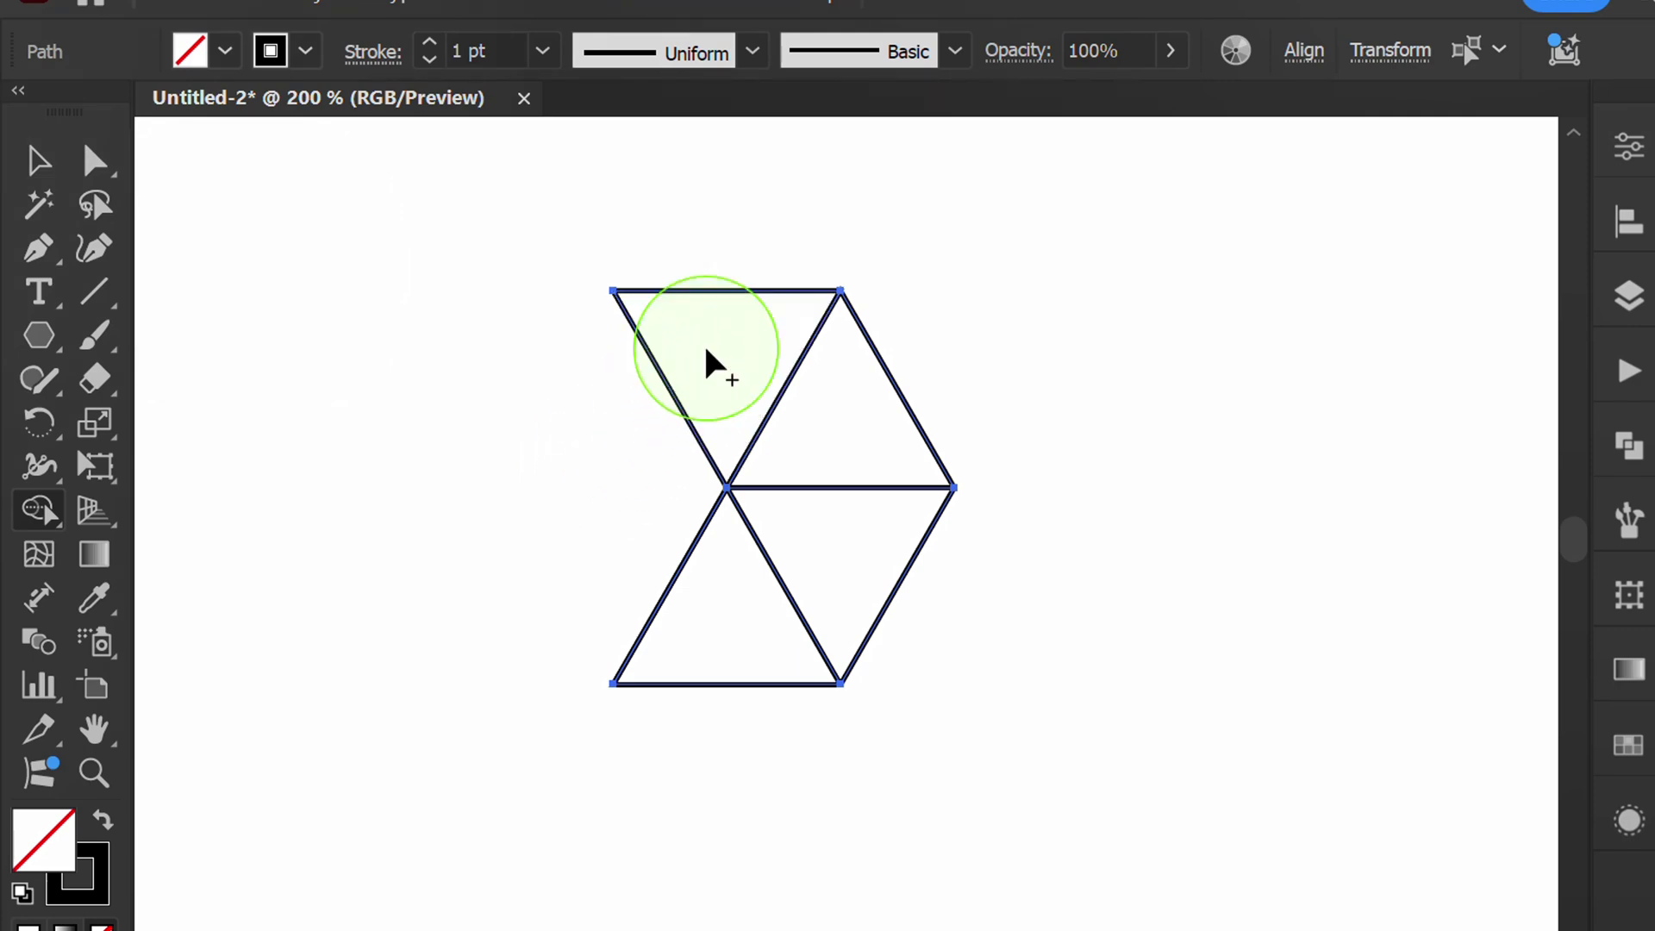
pyautogui.click(829, 432)
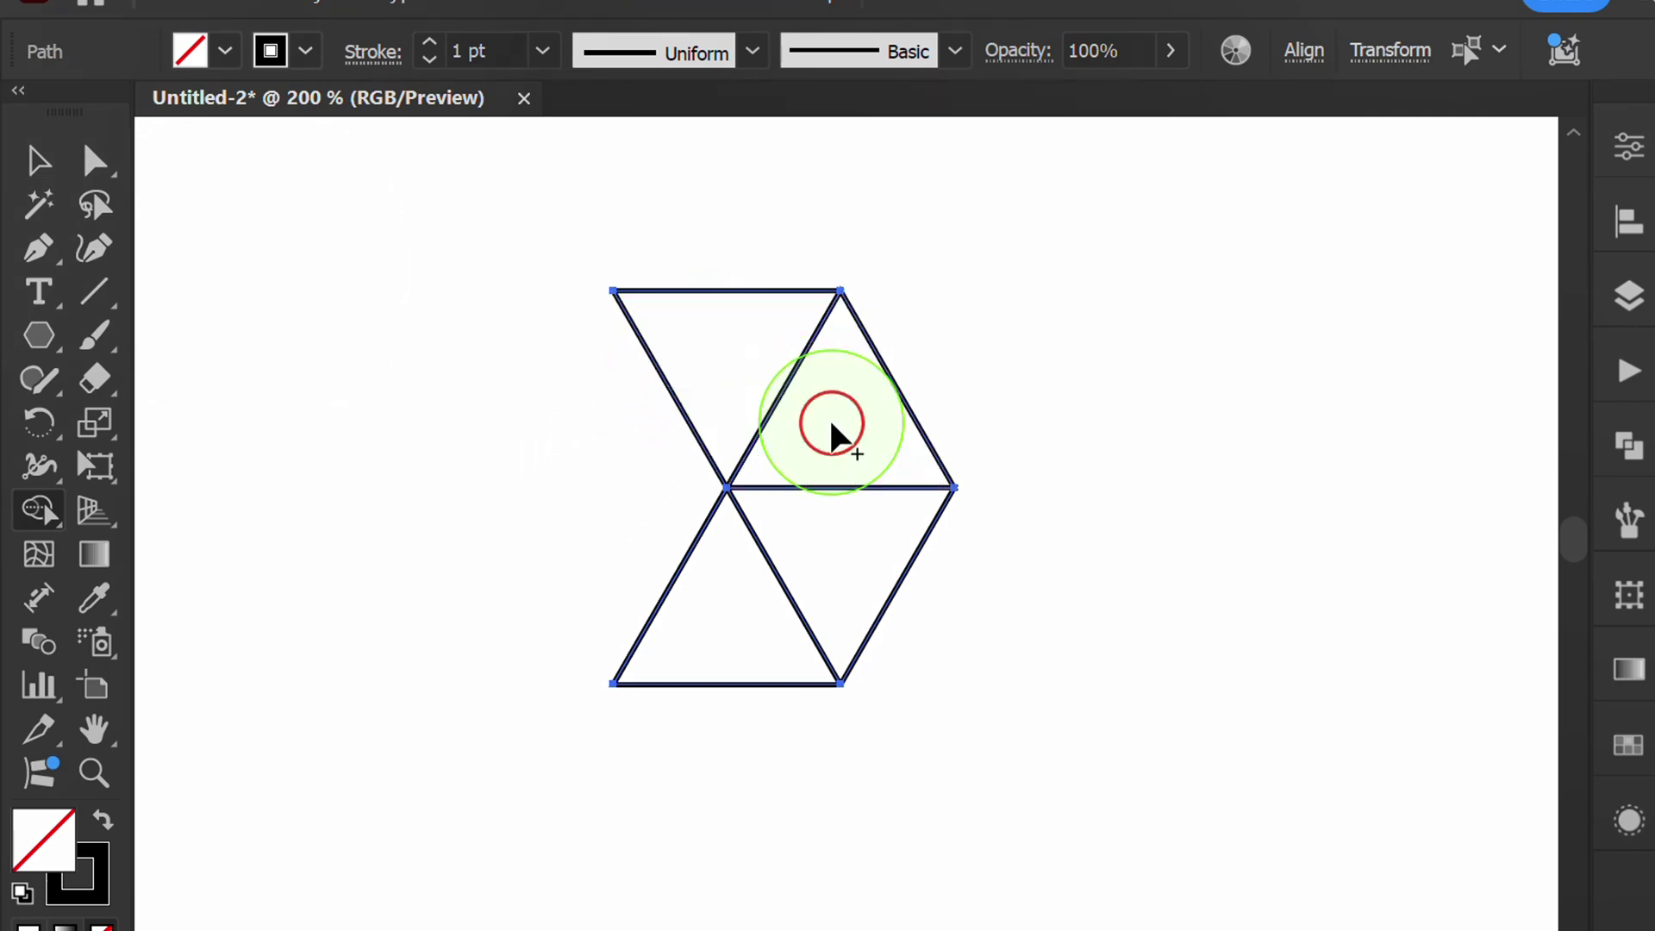
pyautogui.click(836, 560)
pyautogui.click(726, 645)
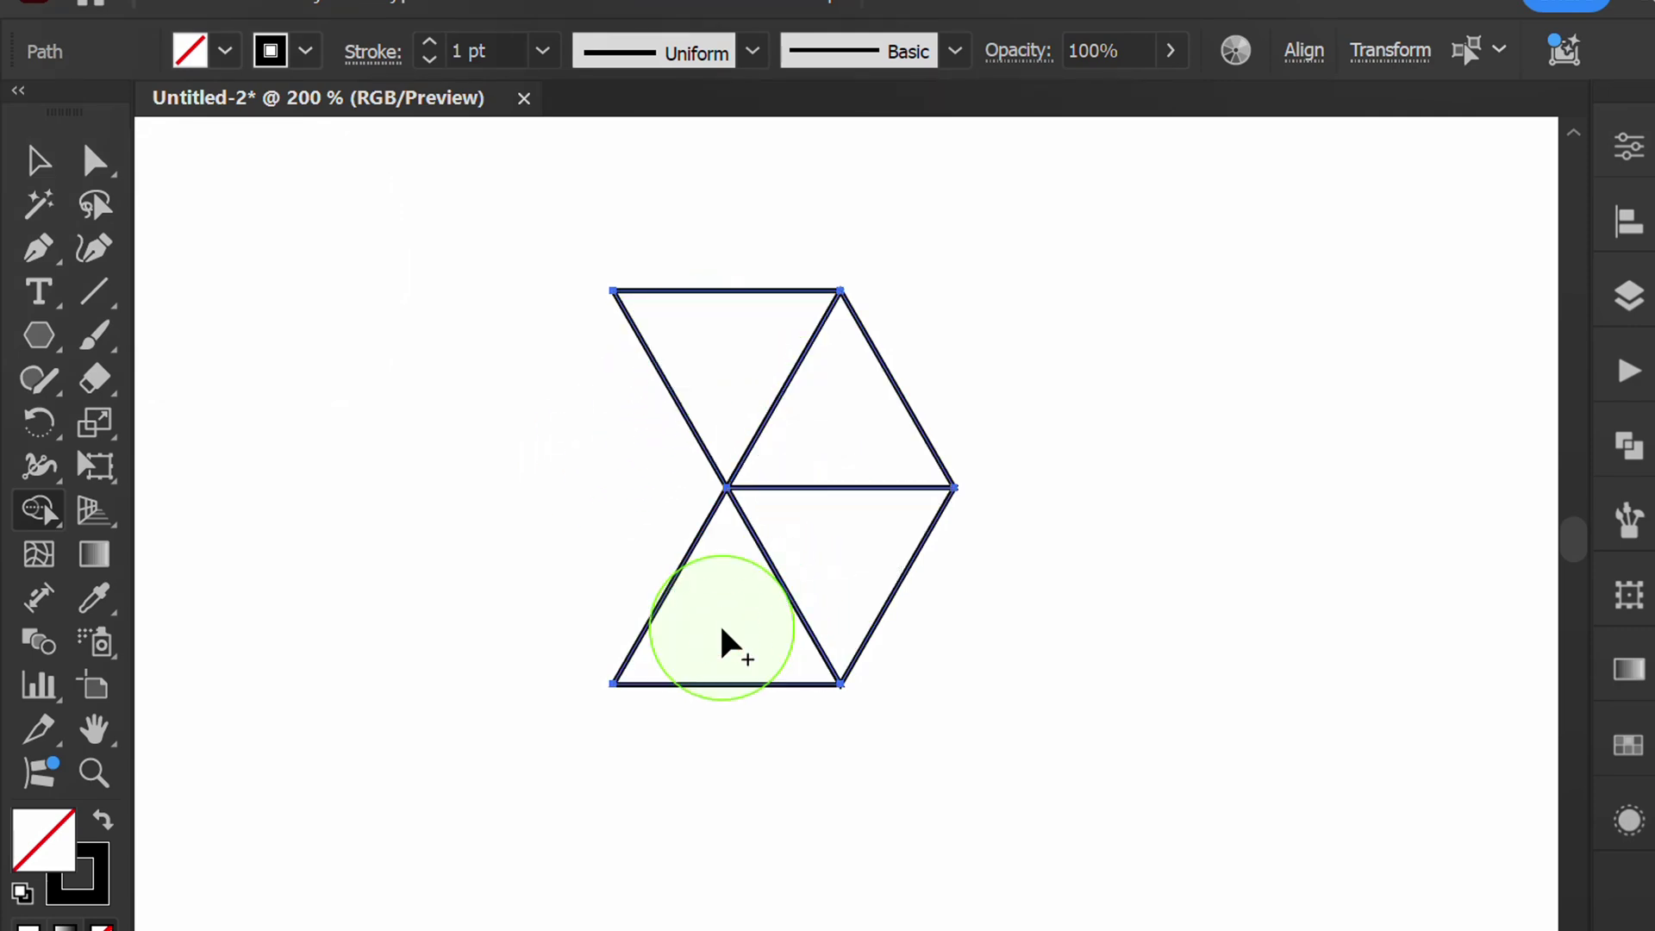
# Step: Give the four triangles black fill and a 3 pt white stroke
pyautogui.press('v')
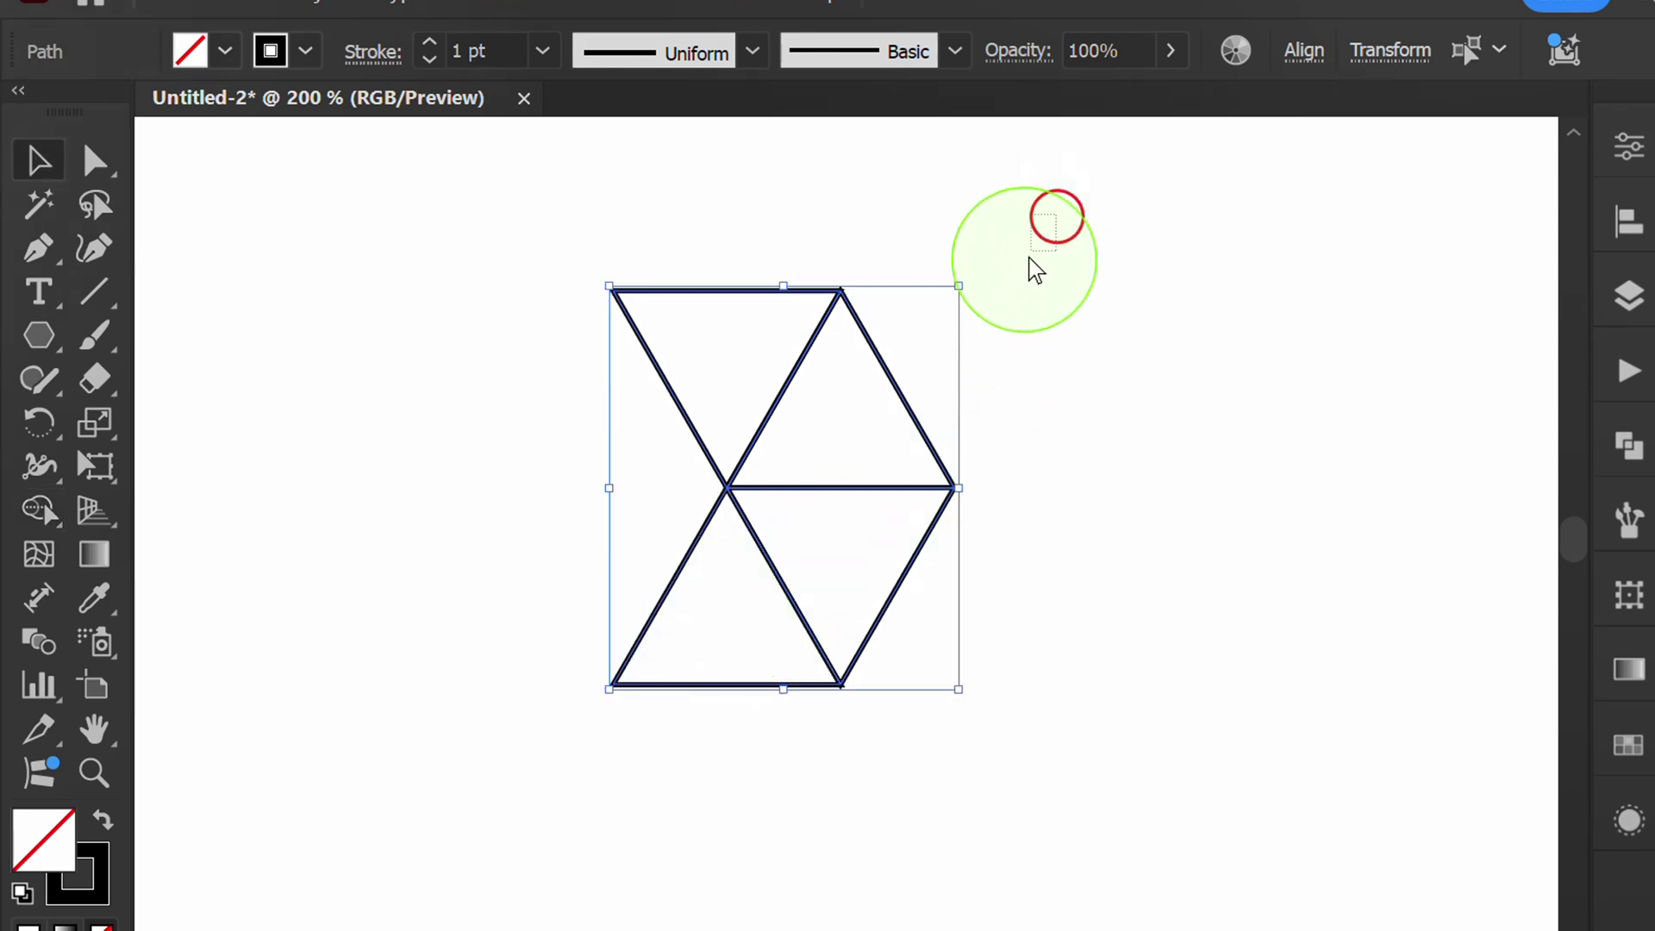
pyautogui.moveTo(1032, 259); pyautogui.dragTo(500, 793)
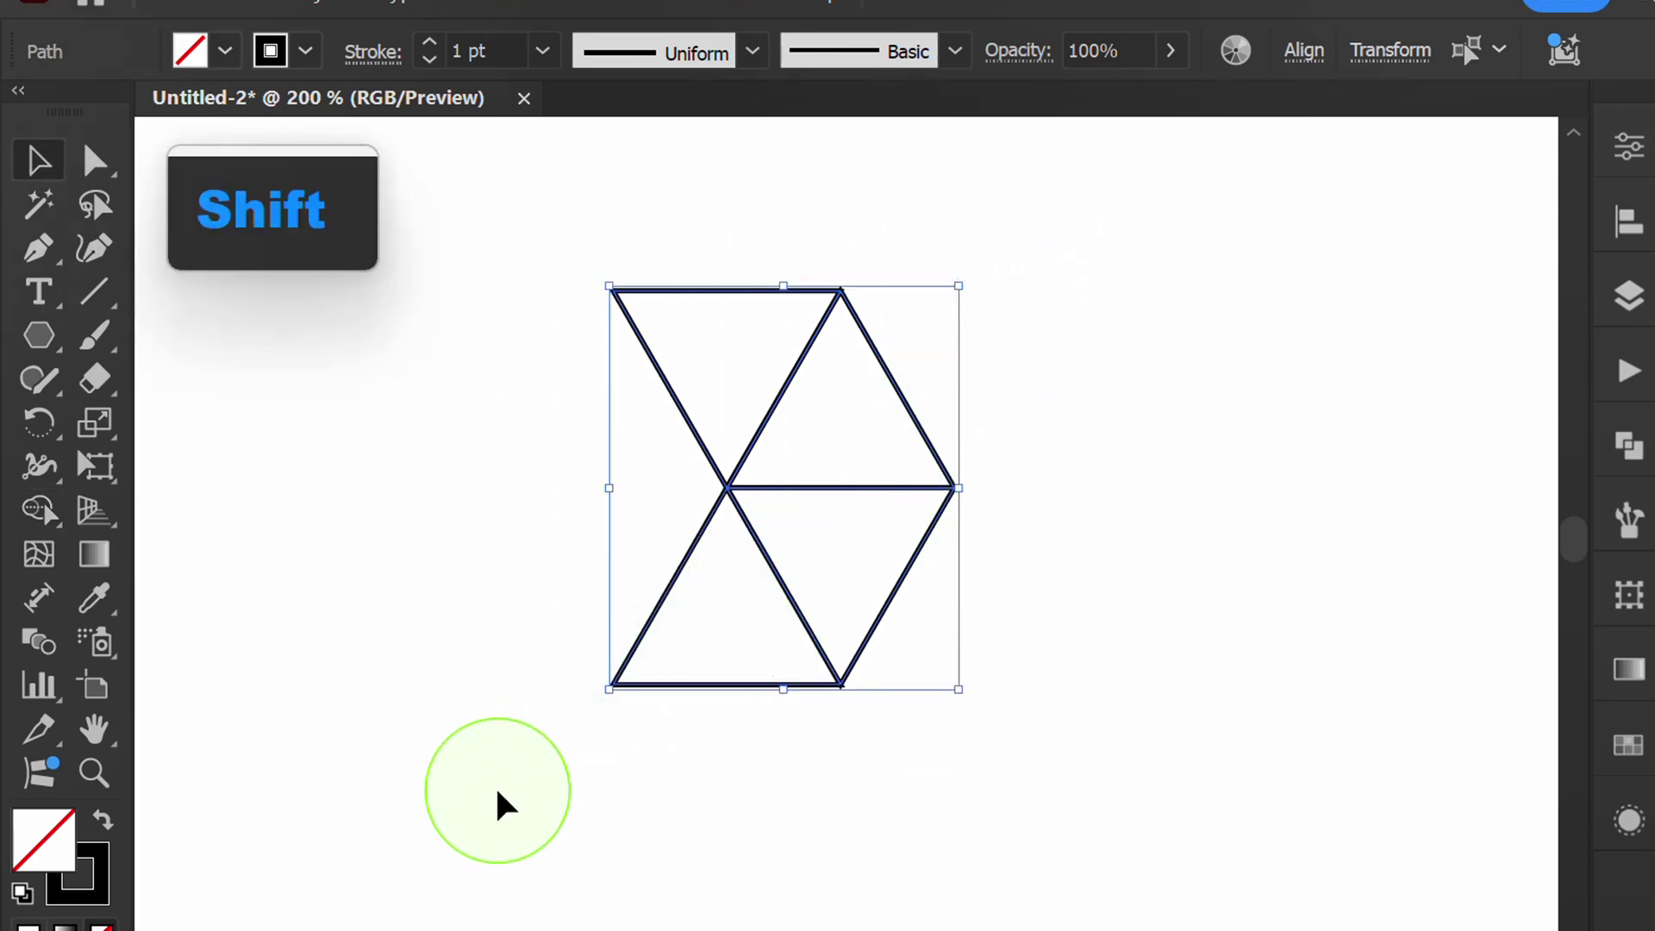
pyautogui.hotkey('shift', 'x')
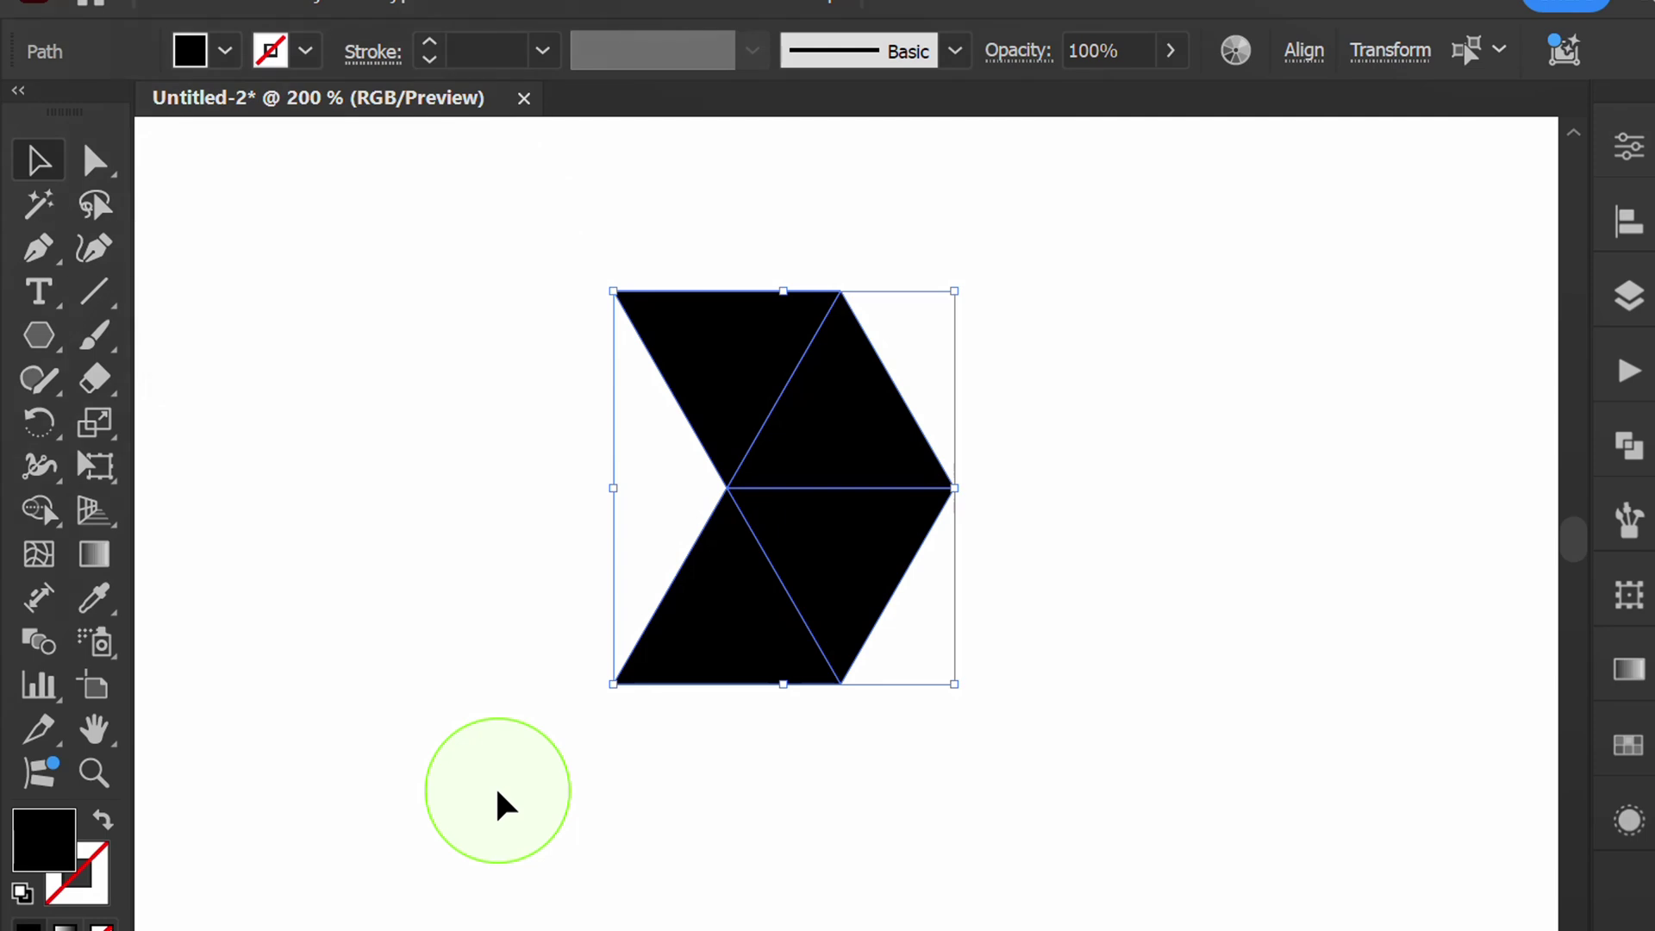
pyautogui.click(306, 51)
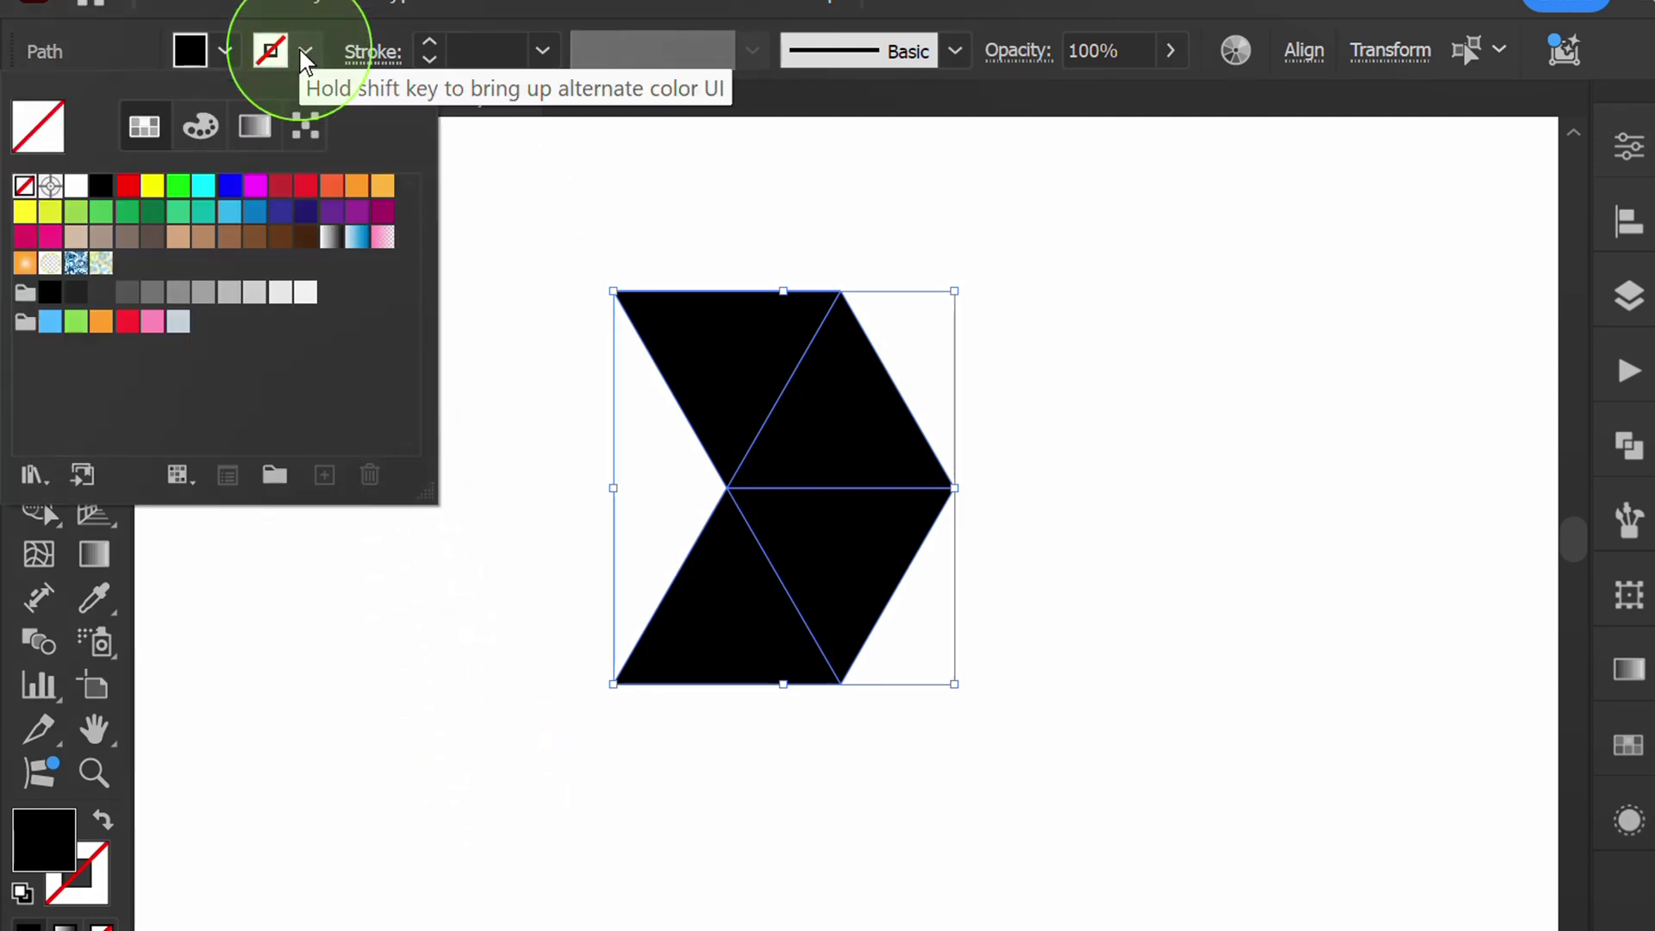
pyautogui.click(76, 186)
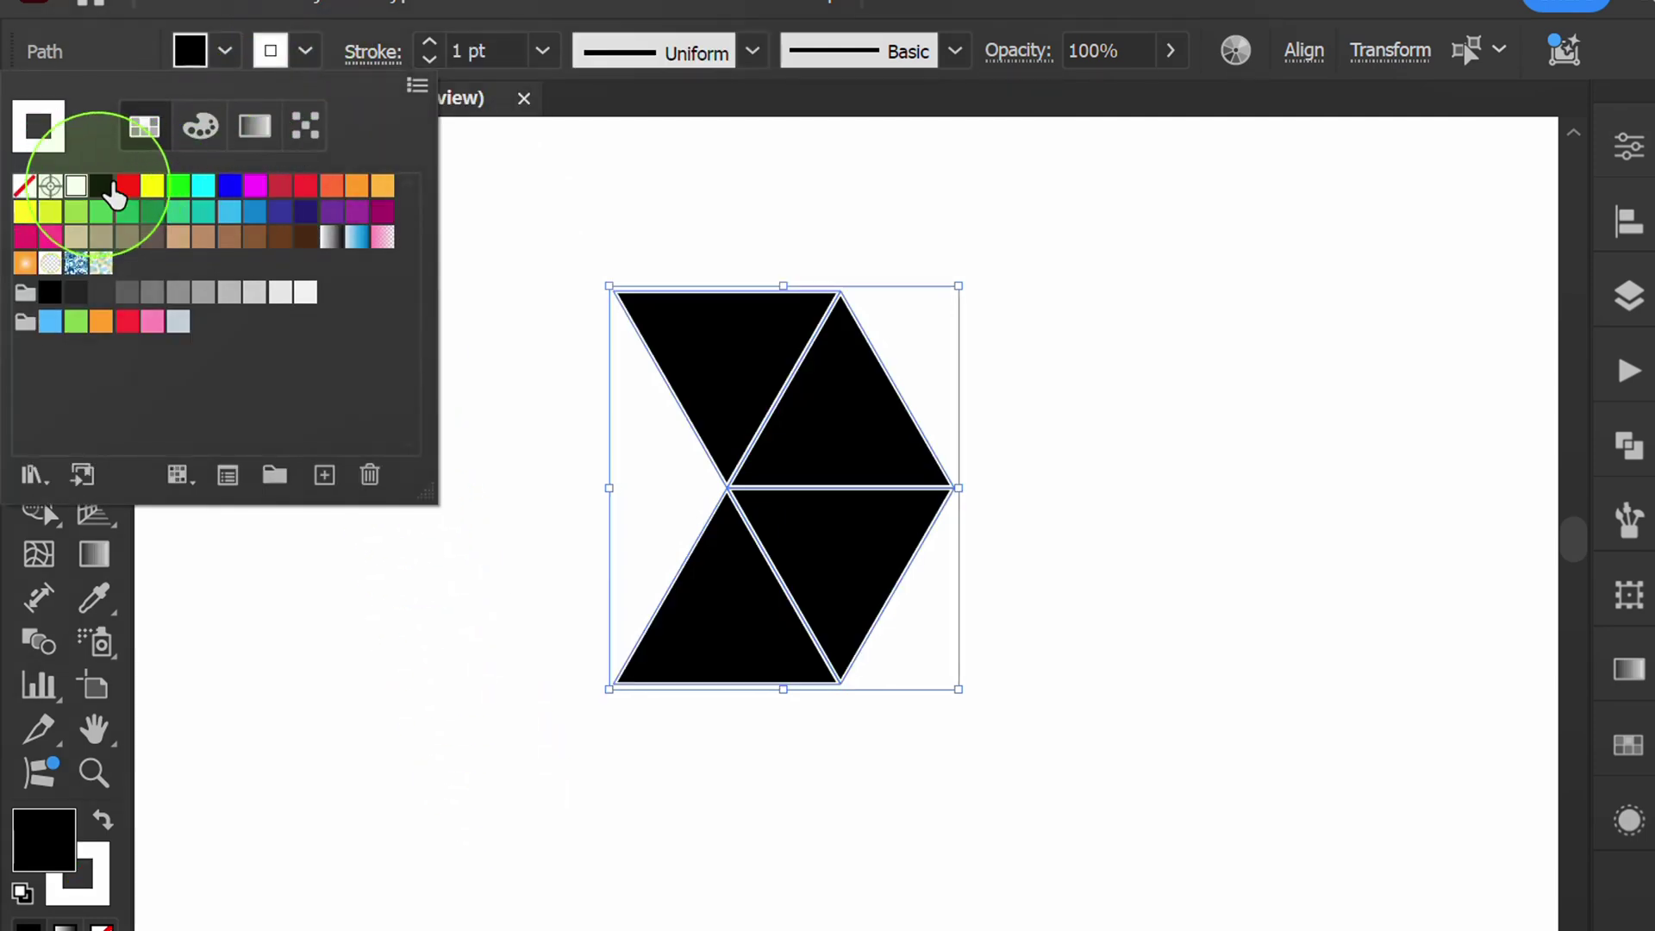
pyautogui.click(305, 51)
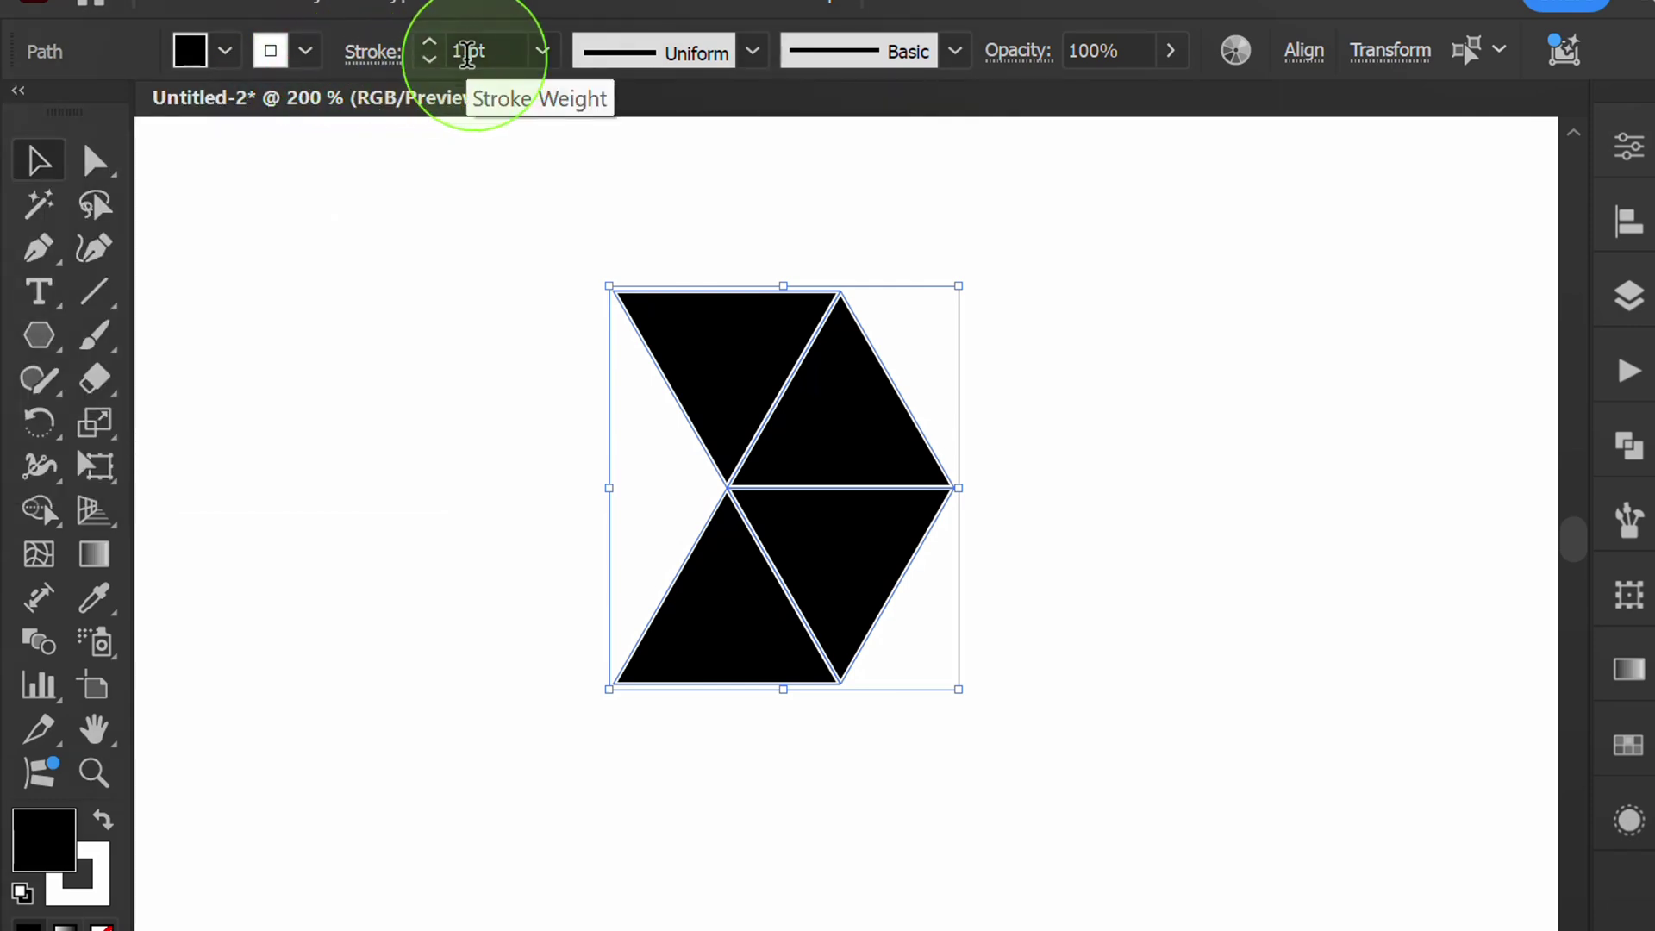
pyautogui.press('Up')
pyautogui.press('Up')
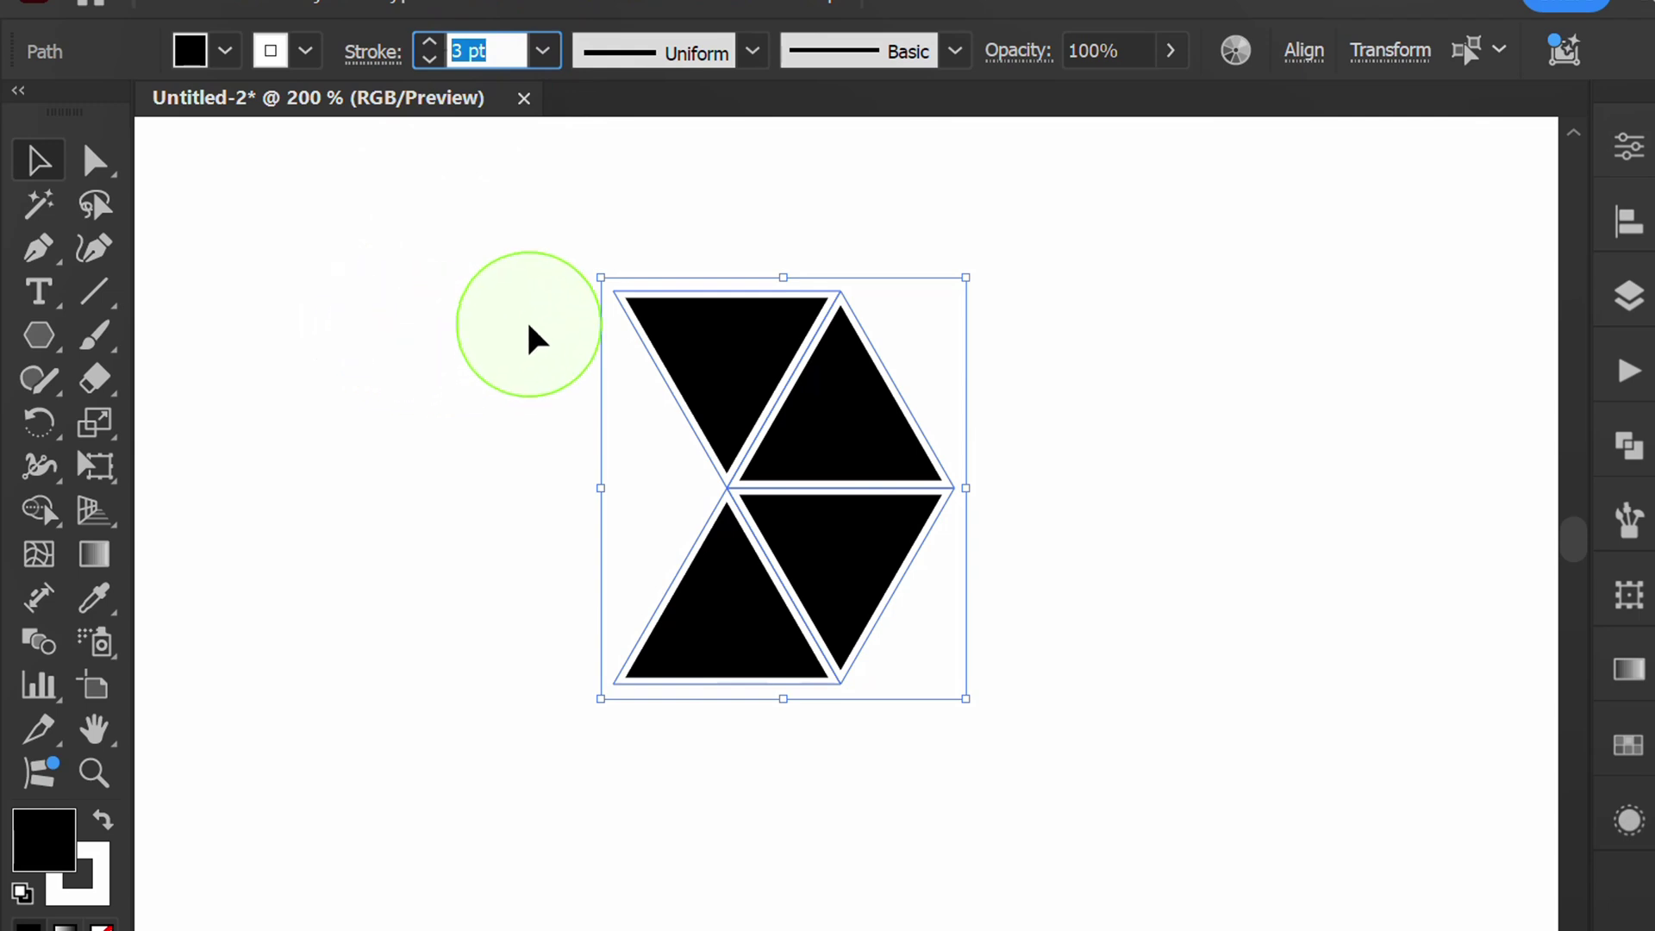
# Step: Group the four triangles and deselect them
pyautogui.rightClick(532, 337)
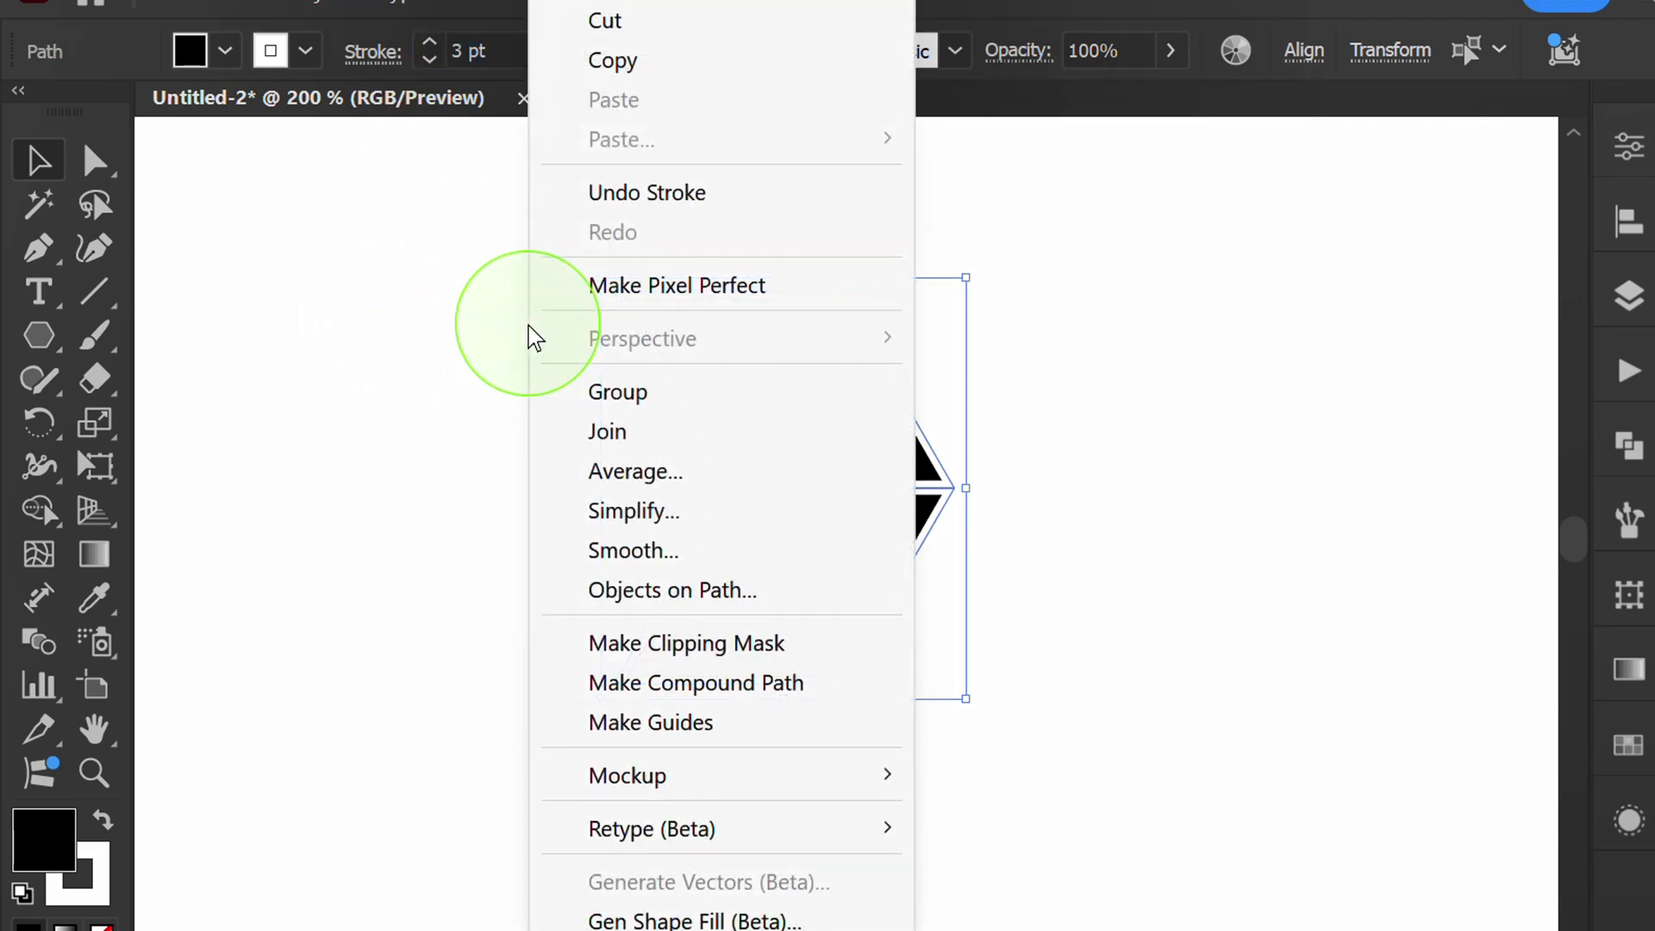
pyautogui.click(727, 403)
pyautogui.click(499, 473)
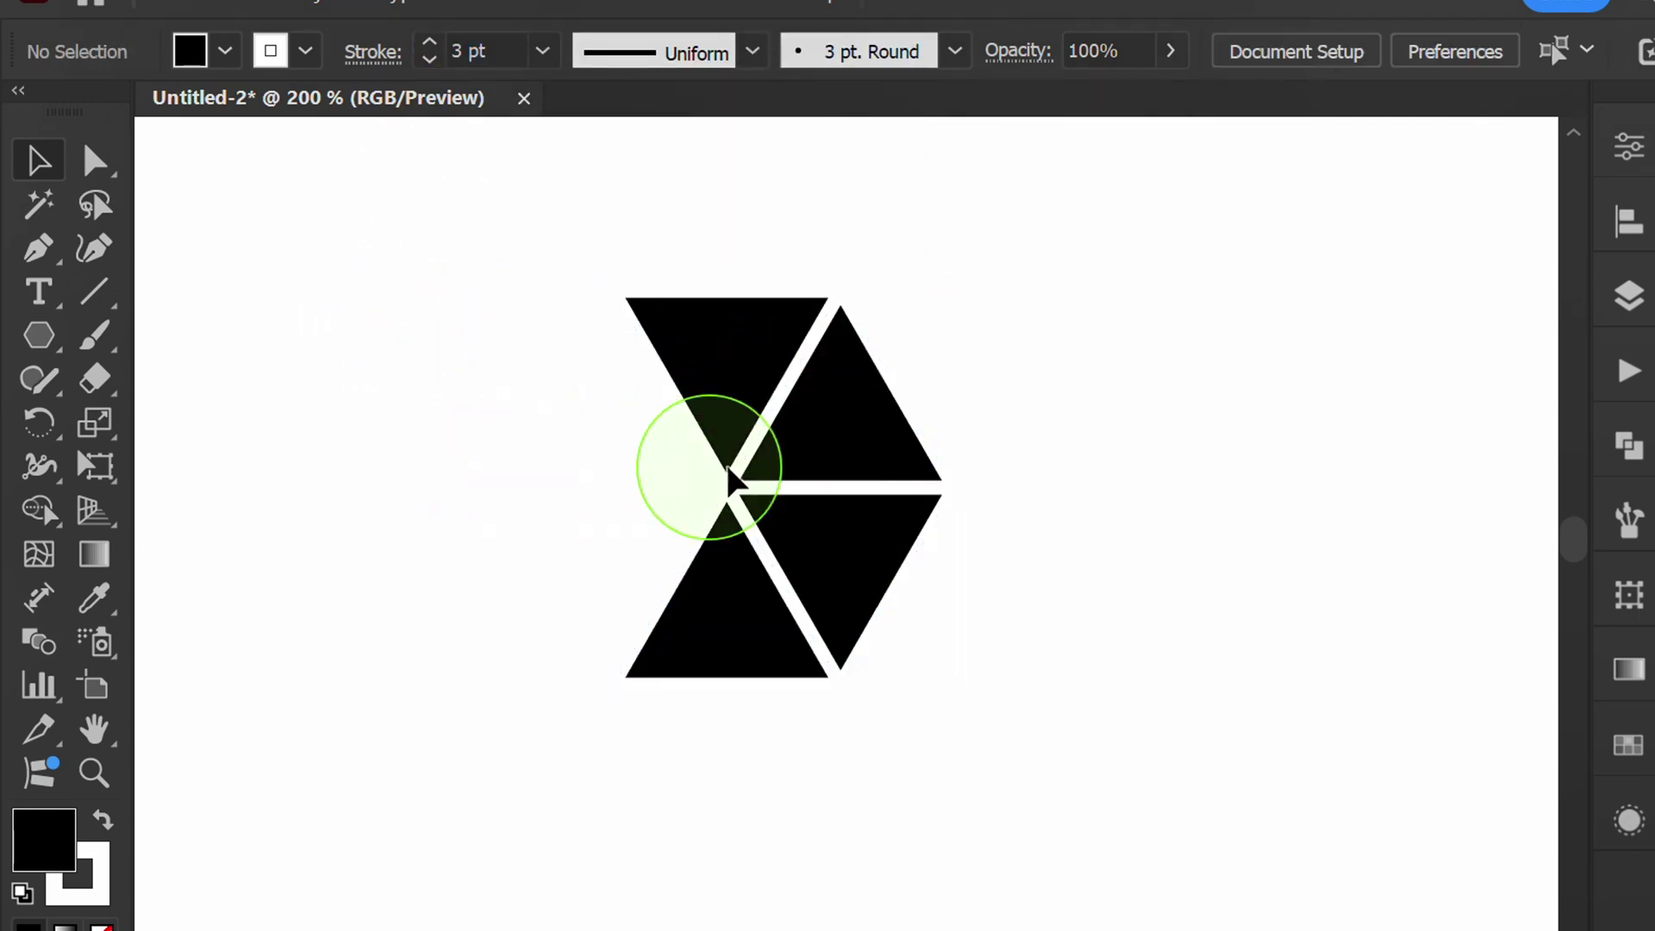
# Step: Move the triangle group past the artboard's bottom-left corner
pyautogui.scroll(-4, 702, 471)
pyautogui.scroll(-2, 705, 474)
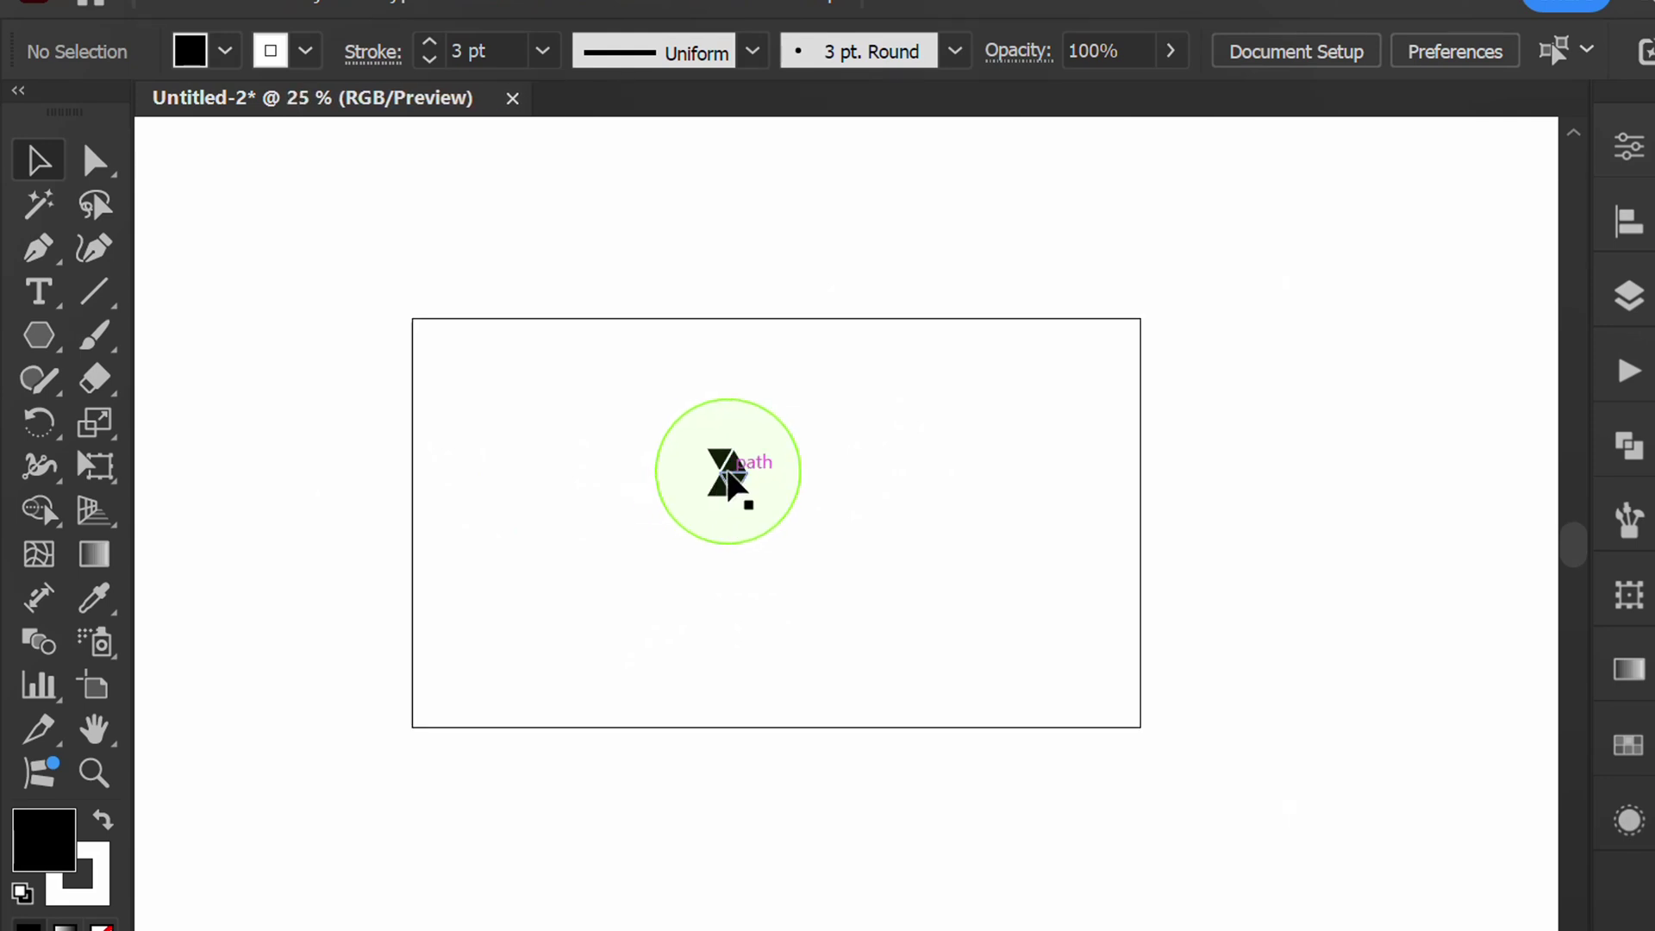
pyautogui.moveTo(727, 472); pyautogui.dragTo(409, 790)
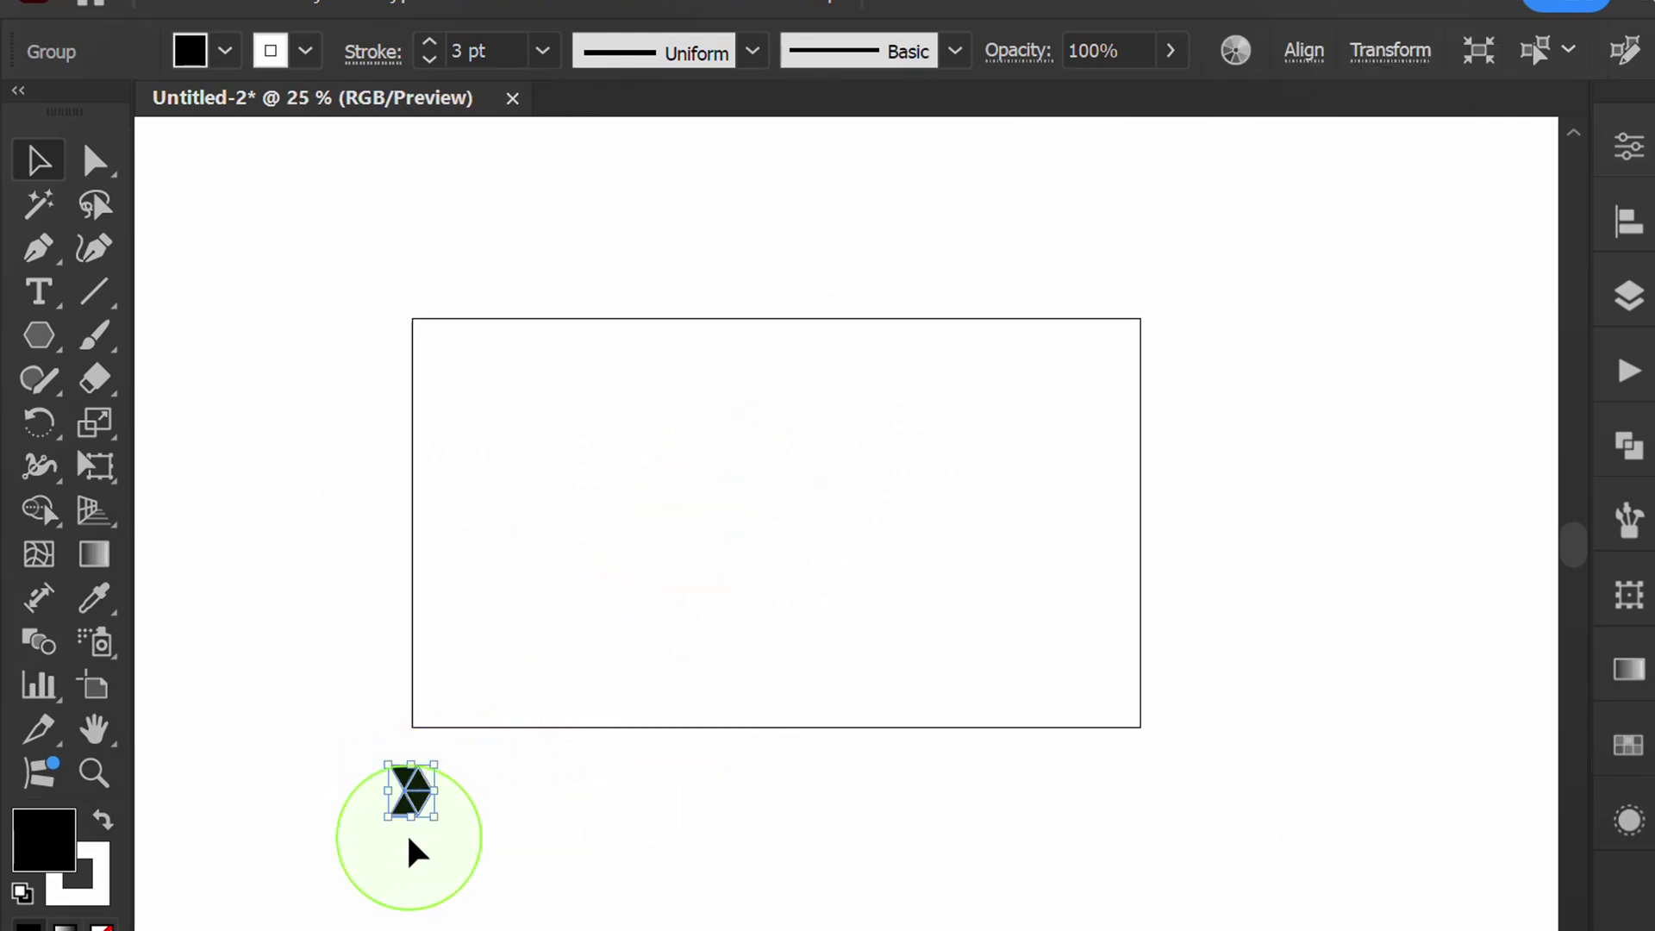
# Step: Copy the triangle pair to the right, repeat with Ctrl+D into a long row, and select it
pyautogui.scroll(7, 410, 849)
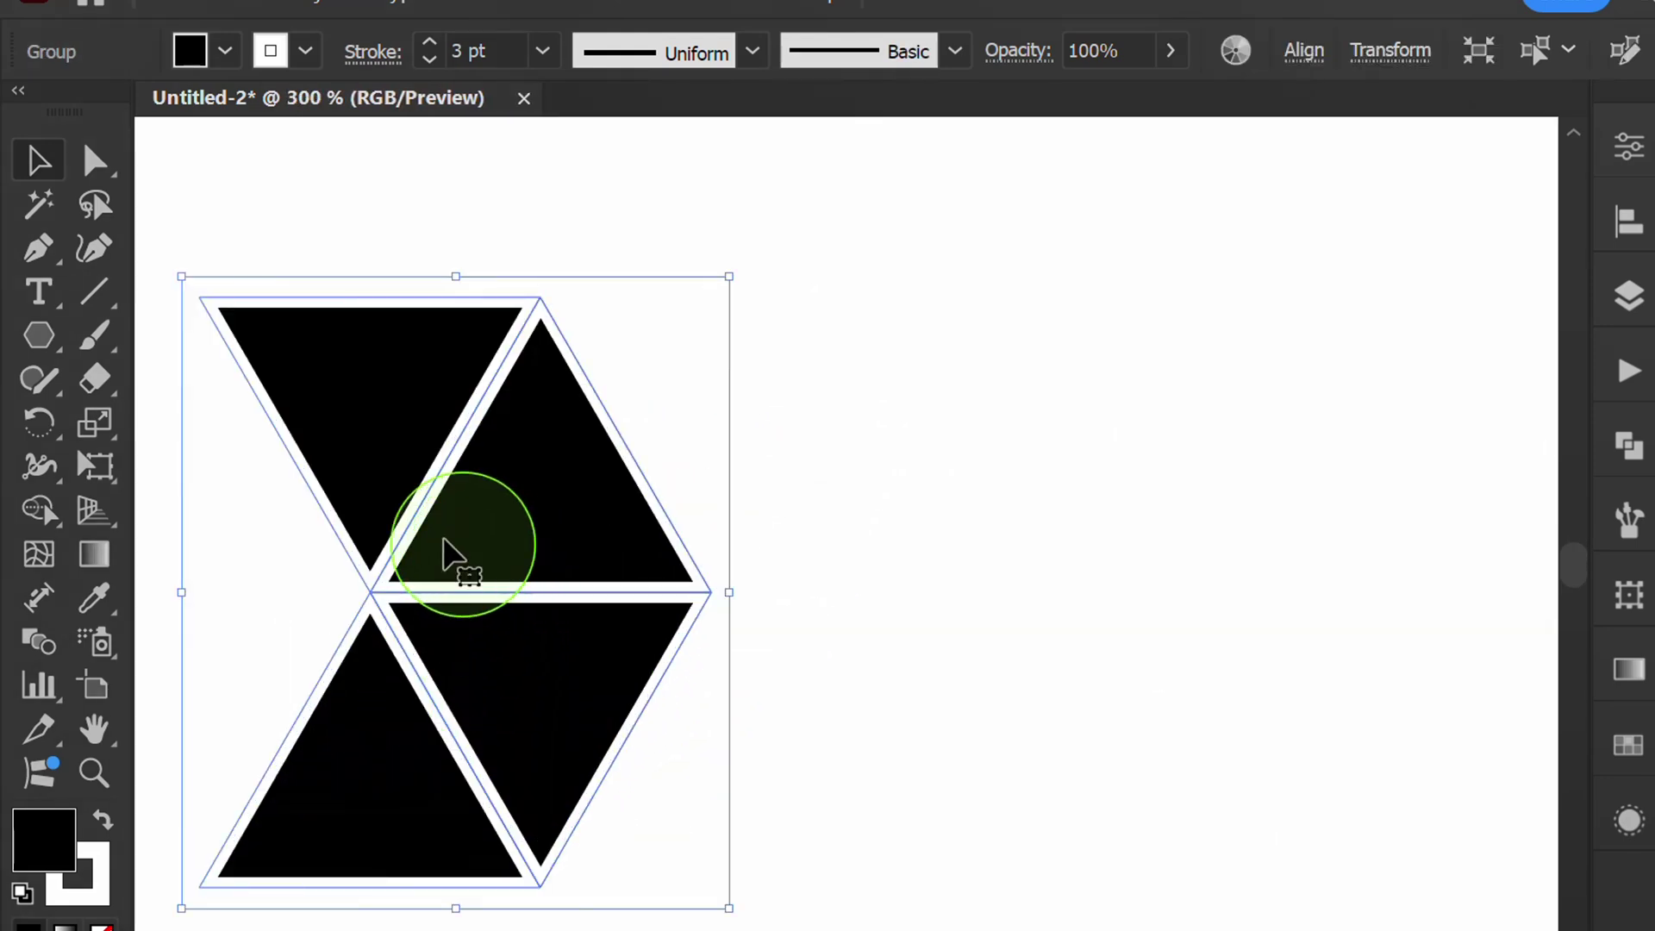
pyautogui.moveTo(406, 545); pyautogui.dragTo(750, 554)
pyautogui.scroll(-6, 636, 474)
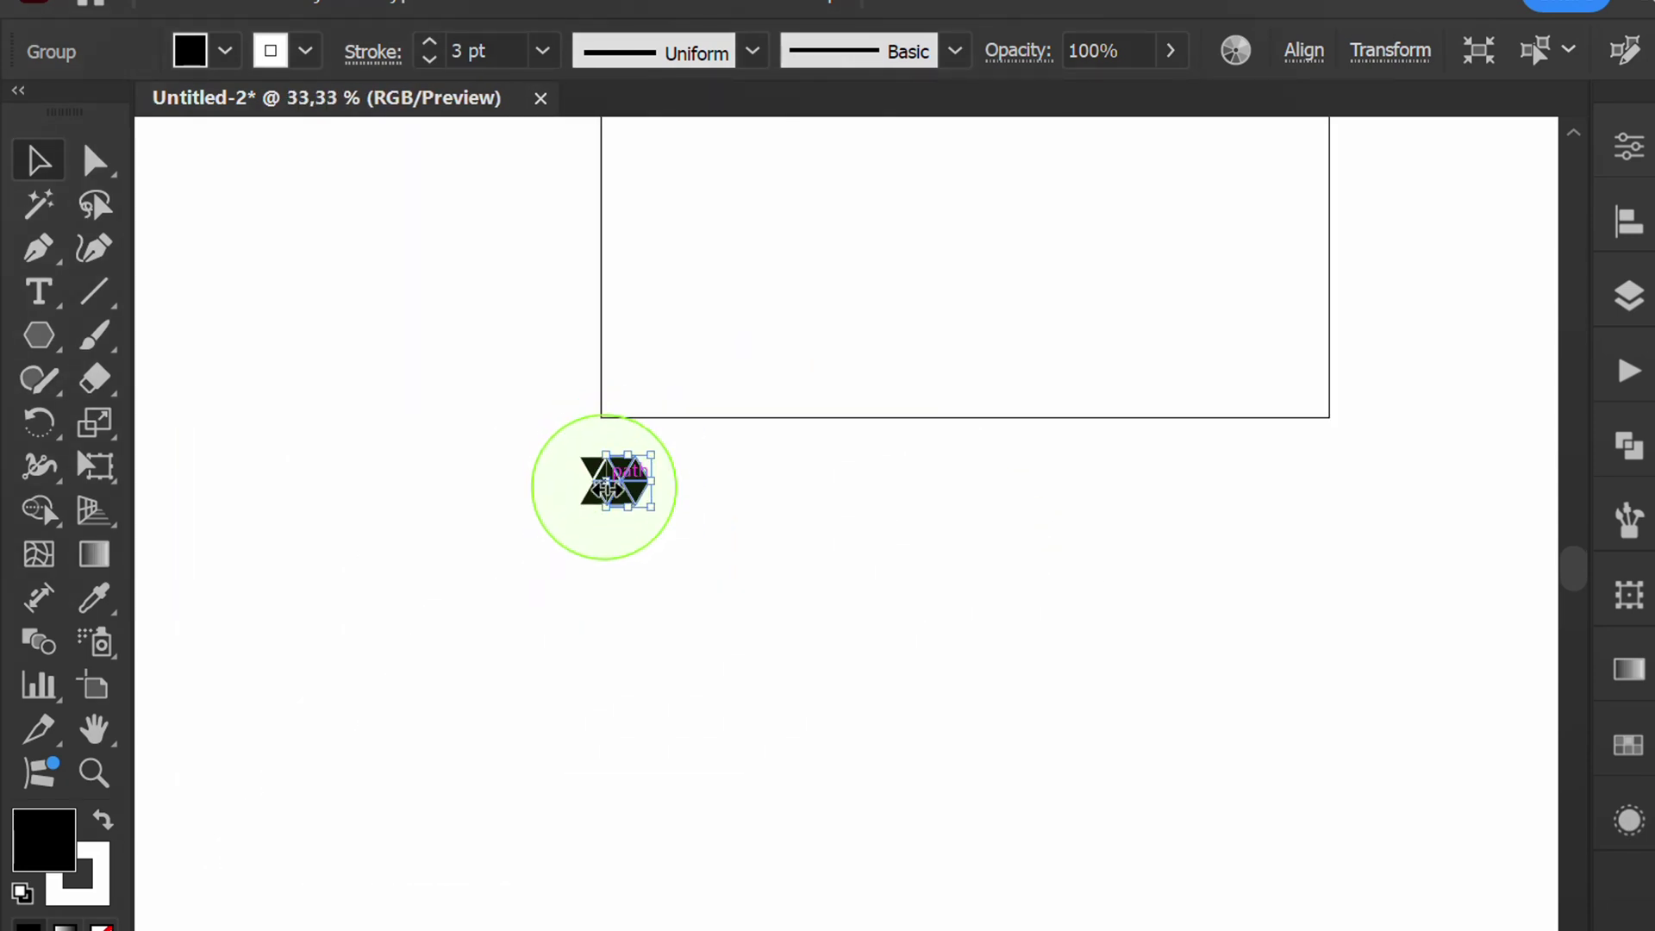
pyautogui.scroll(-1, 608, 500)
pyautogui.hotkey('ctrl', 'd')
pyautogui.hotkey('ctrl', 'd')
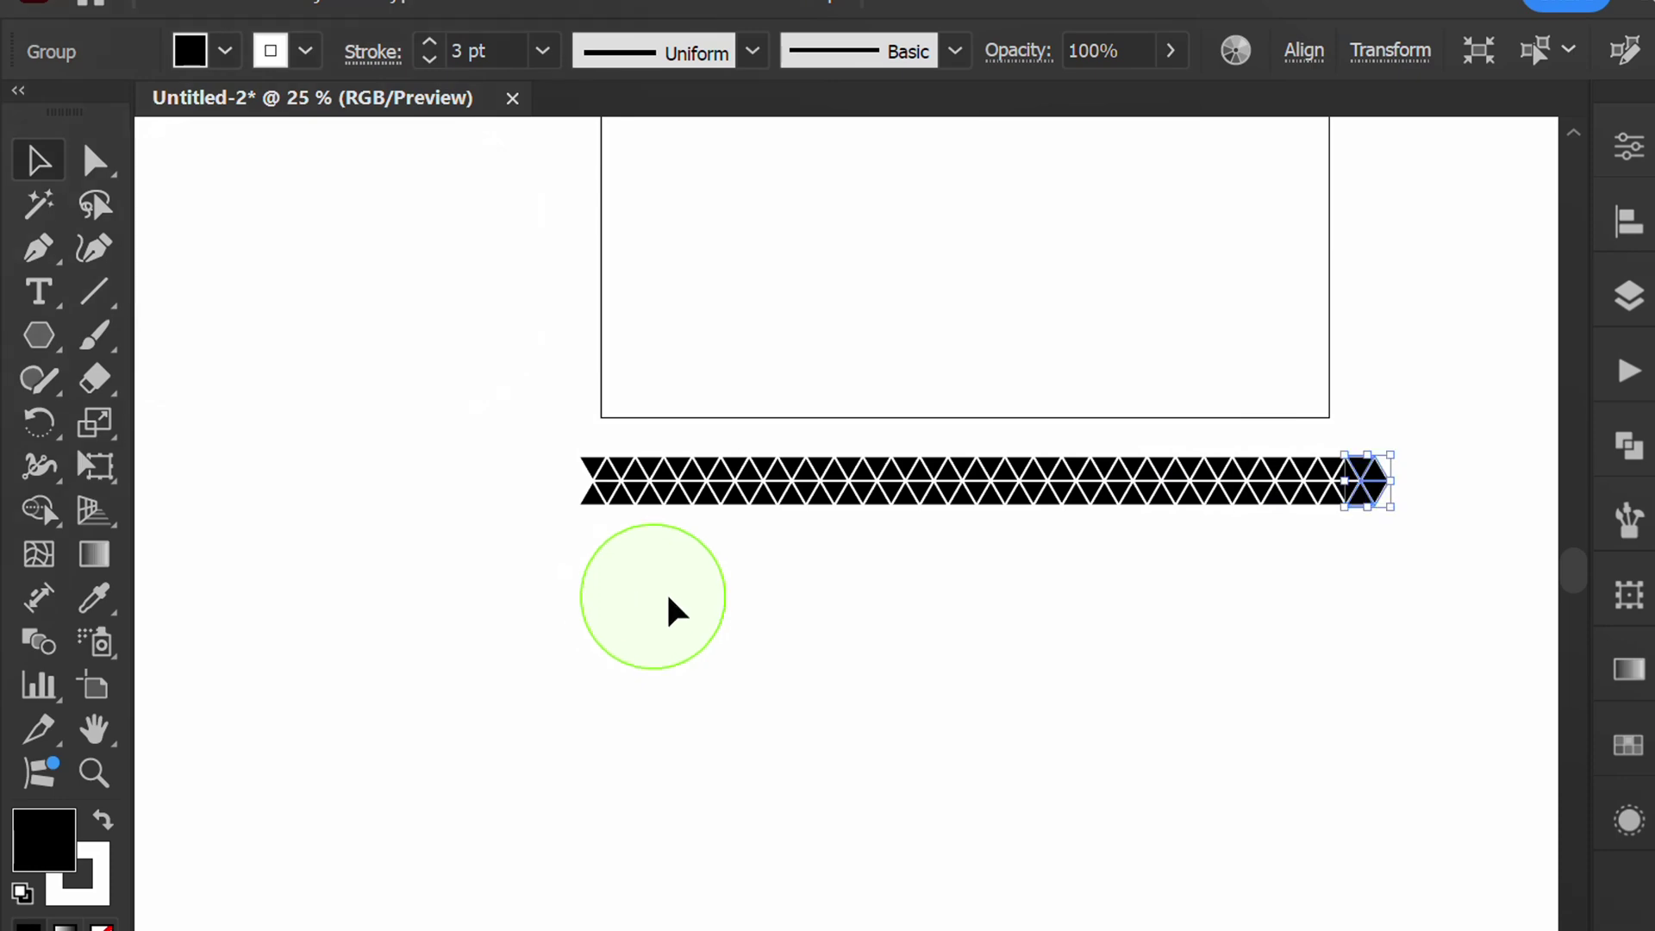
pyautogui.moveTo(1452, 369); pyautogui.dragTo(539, 606)
# Step: Group the triangle row and pan up to the strip copy above the artboard
pyautogui.rightClick(414, 418)
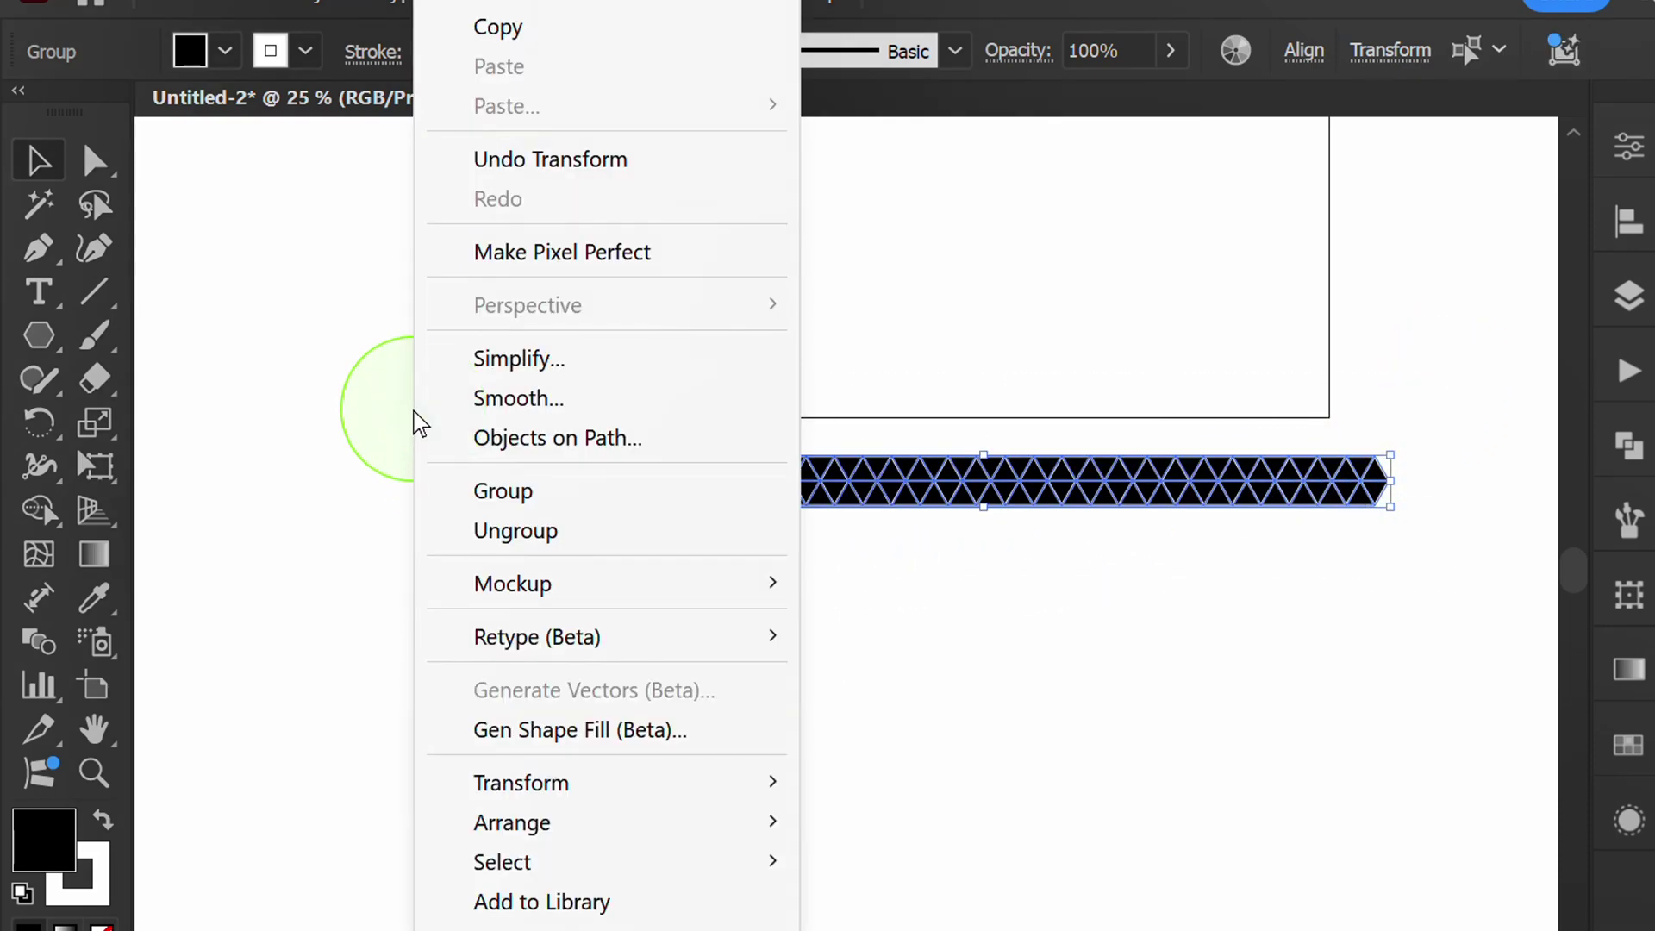
pyautogui.click(580, 494)
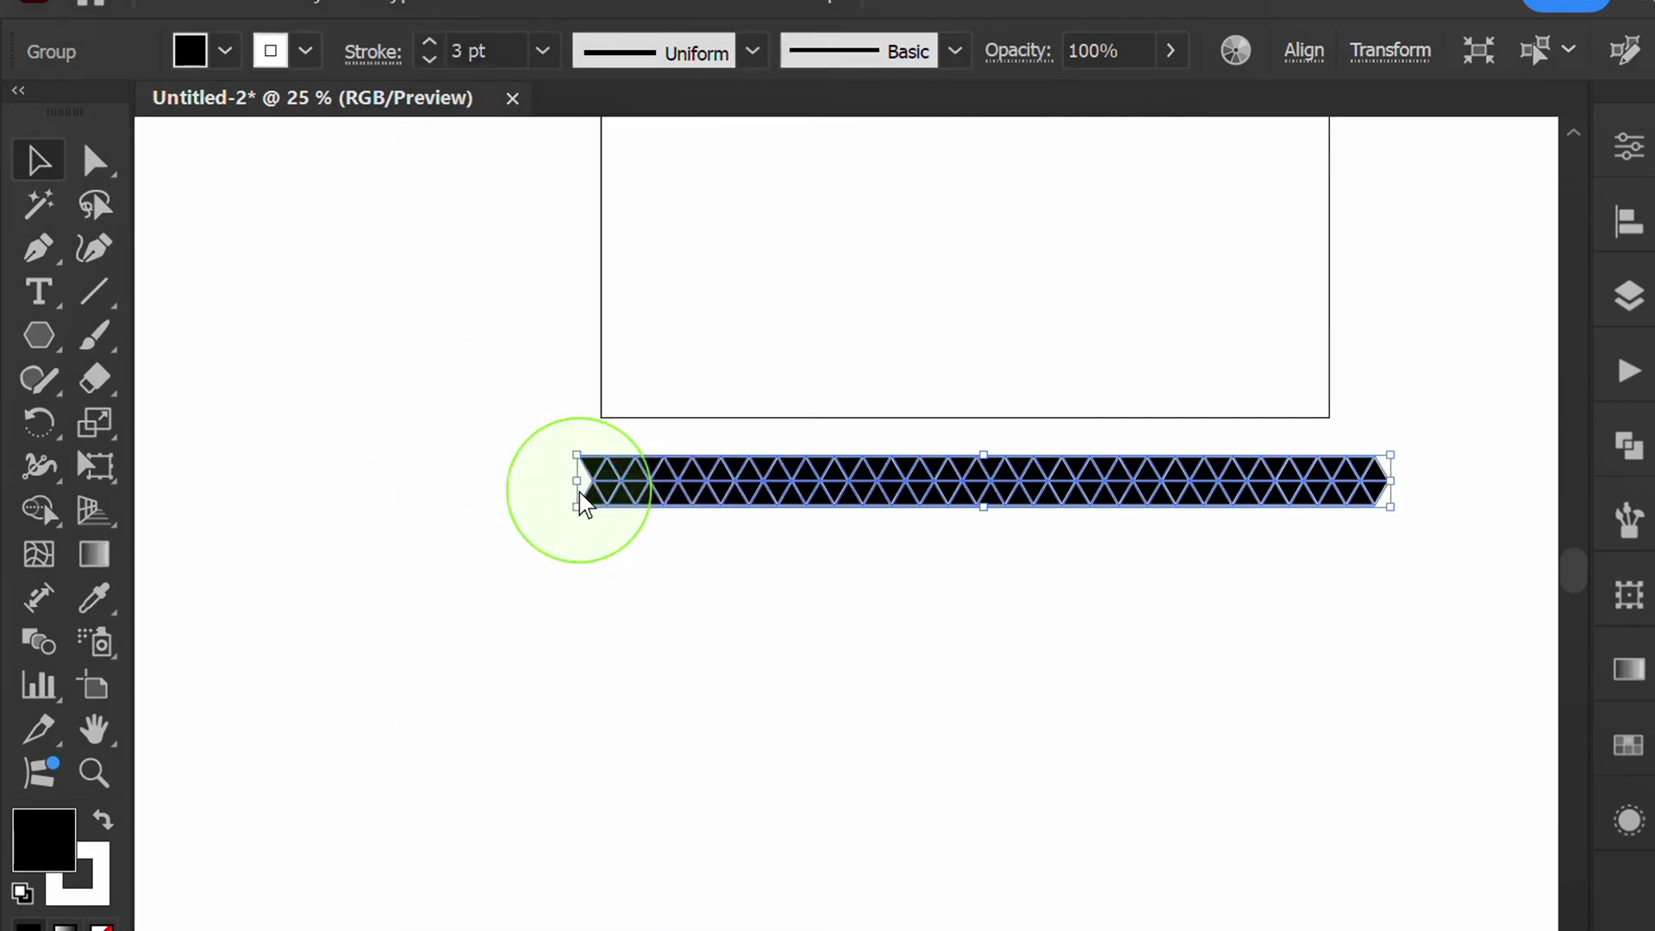
pyautogui.press('space')
pyautogui.moveTo(584, 500); pyautogui.dragTo(623, 242)
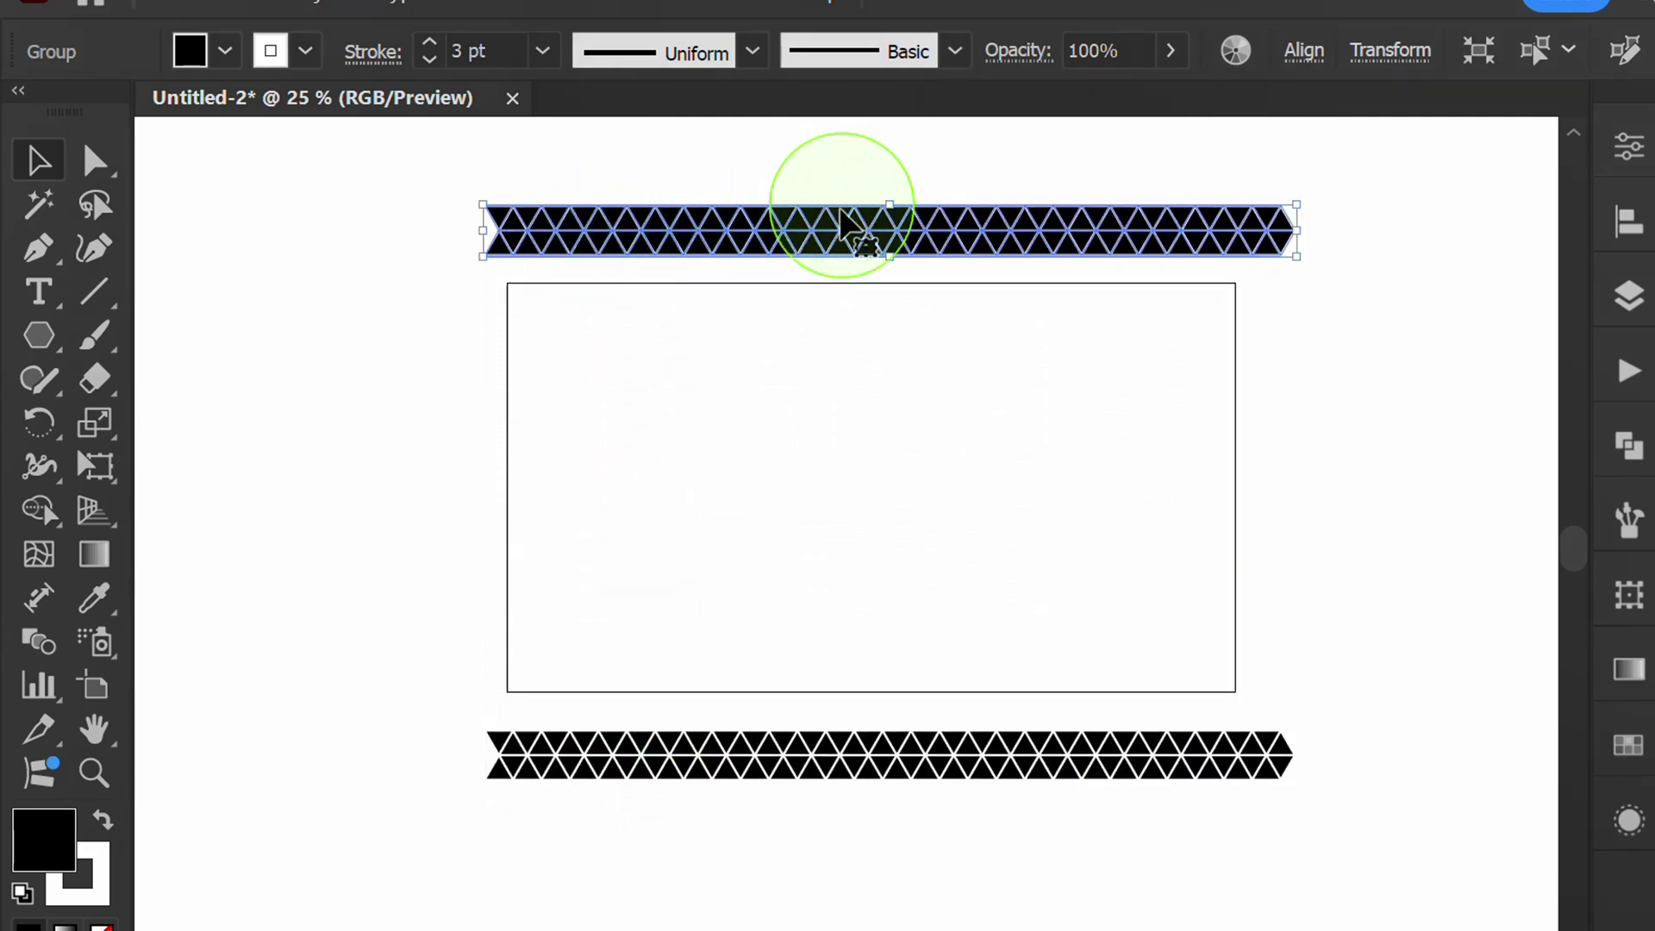
pyautogui.click(794, 416)
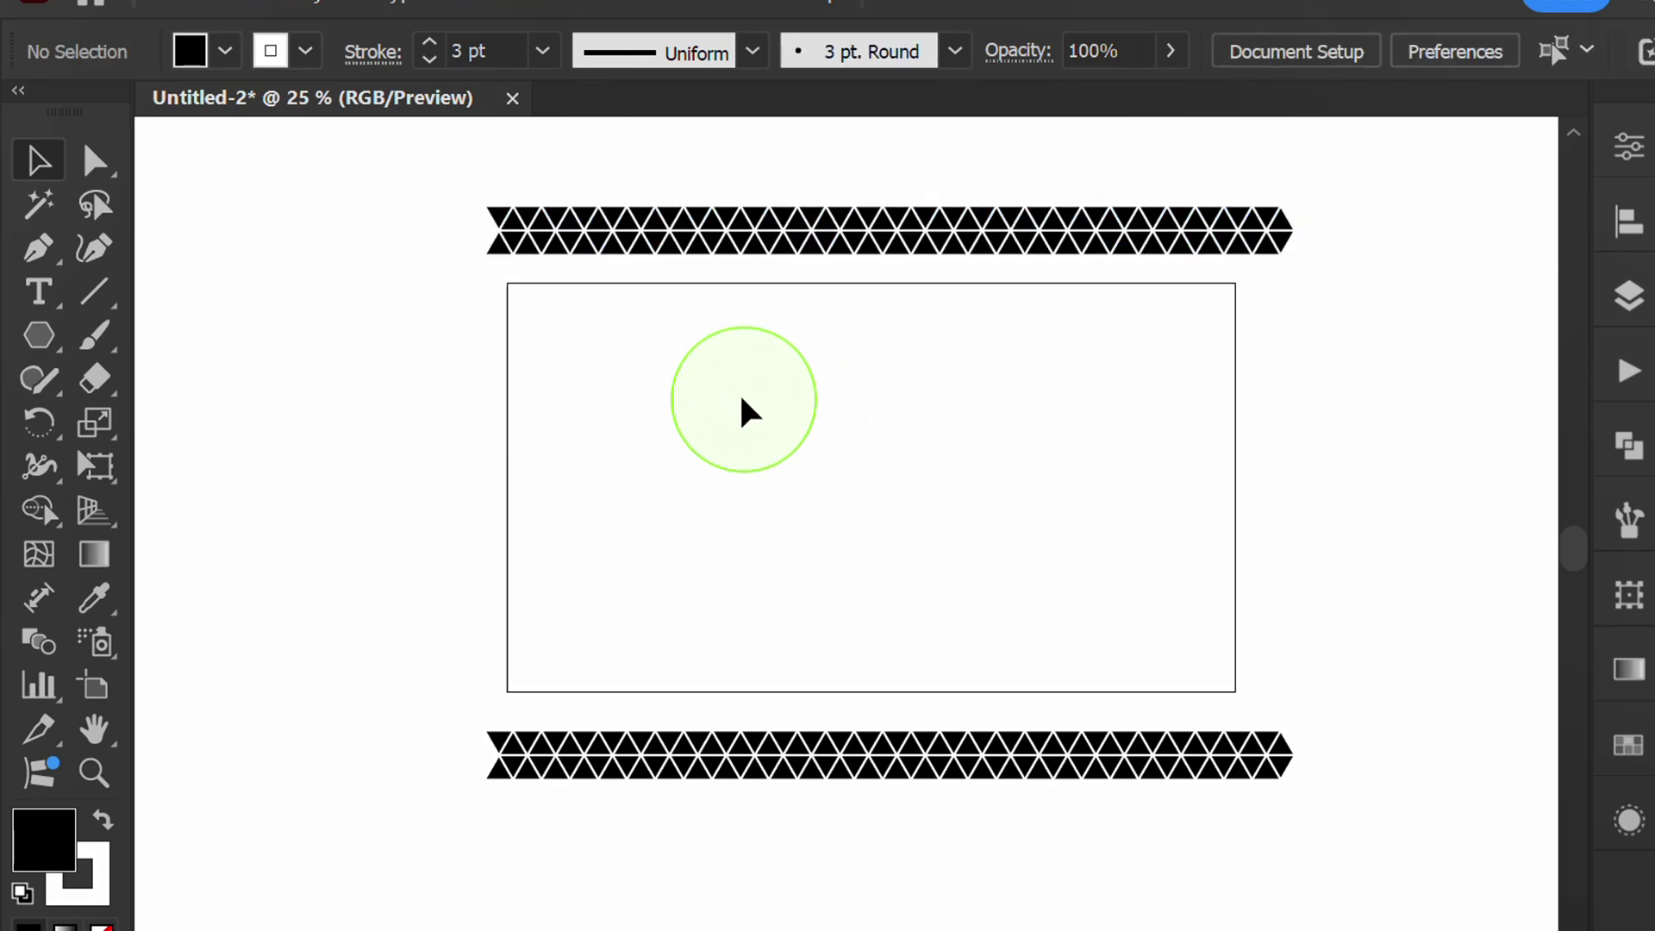
pyautogui.click(306, 31)
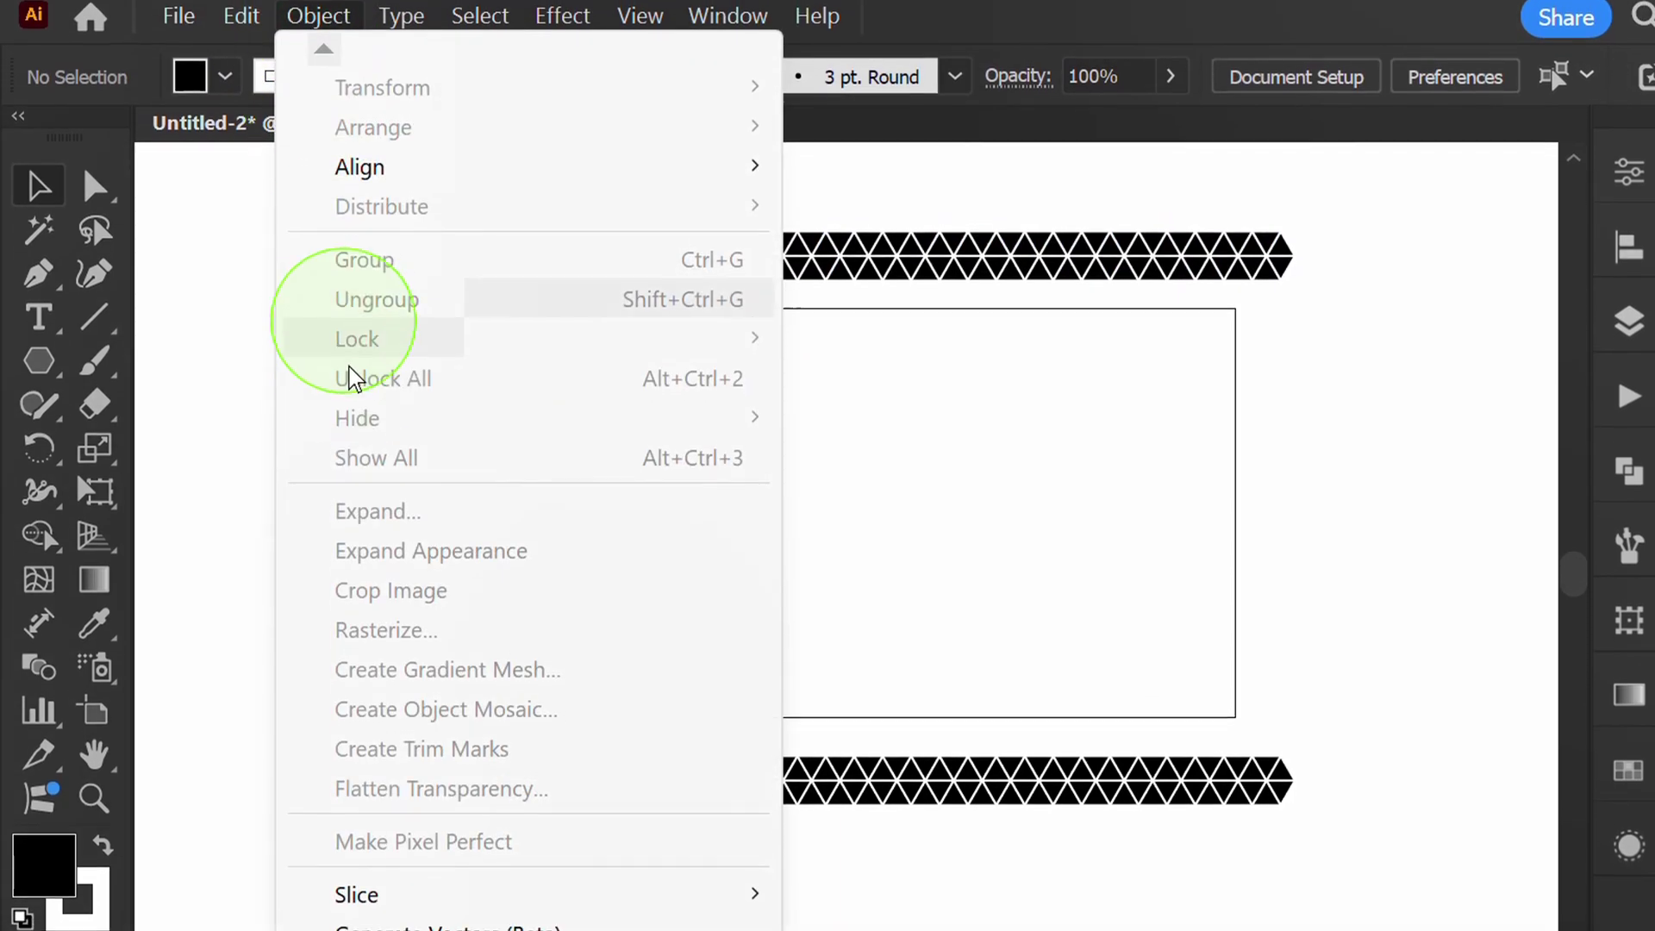
pyautogui.moveTo(320, 897)
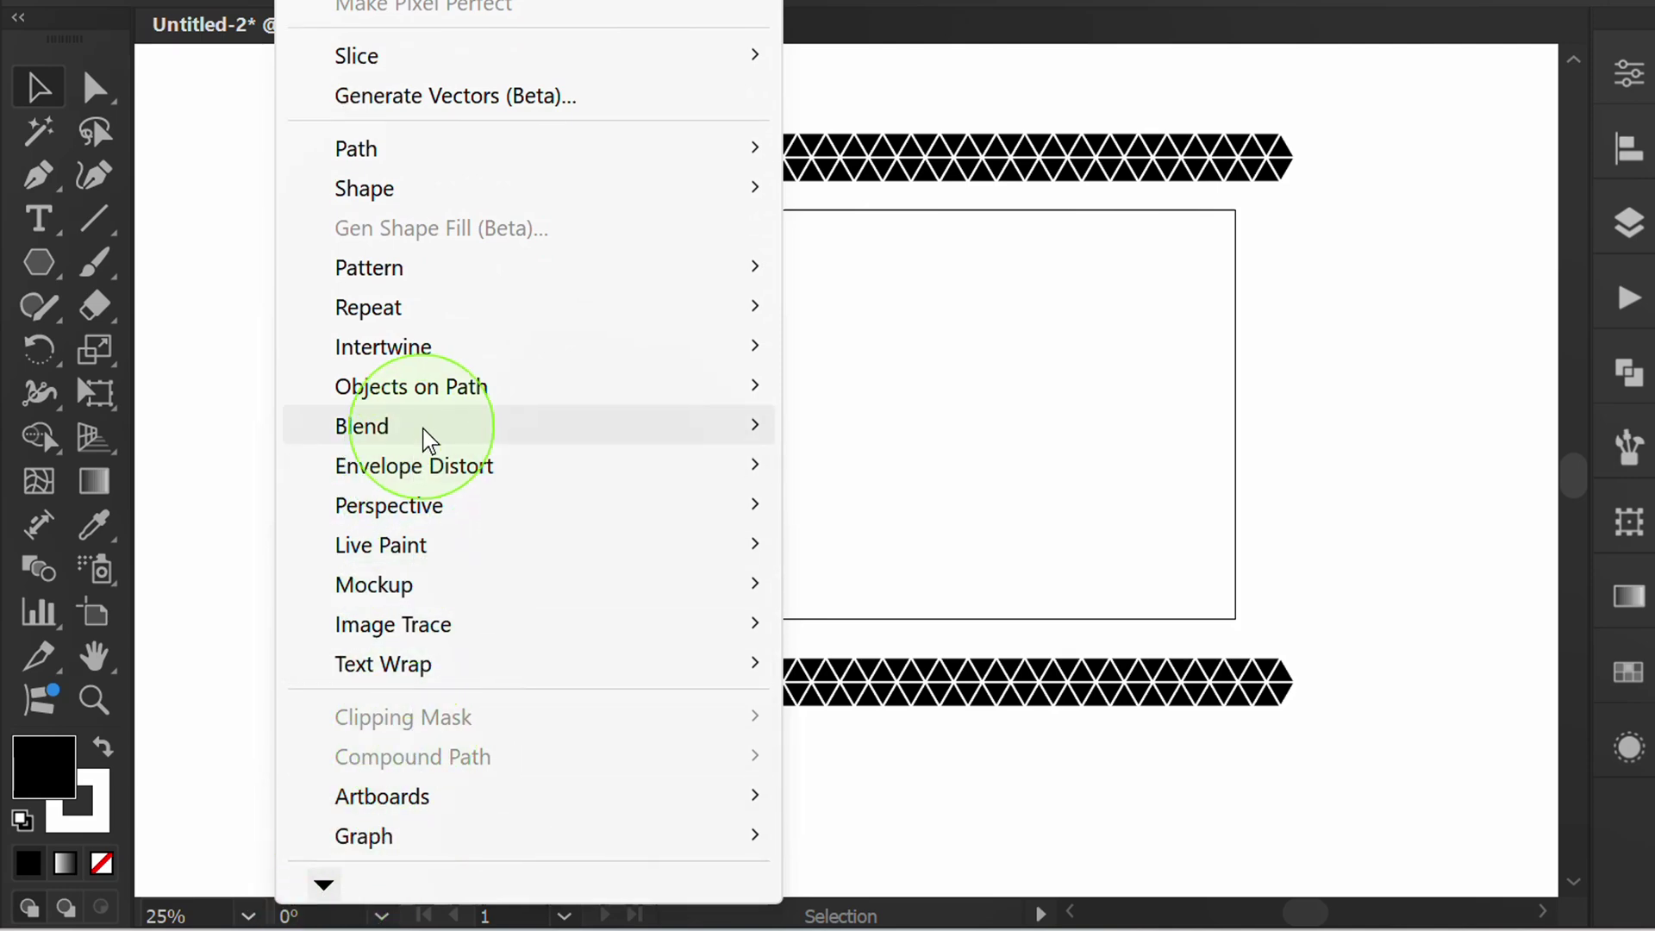
# Step: Set Blend Options spacing to Specified Steps and select both triangle strips
pyautogui.moveTo(591, 432)
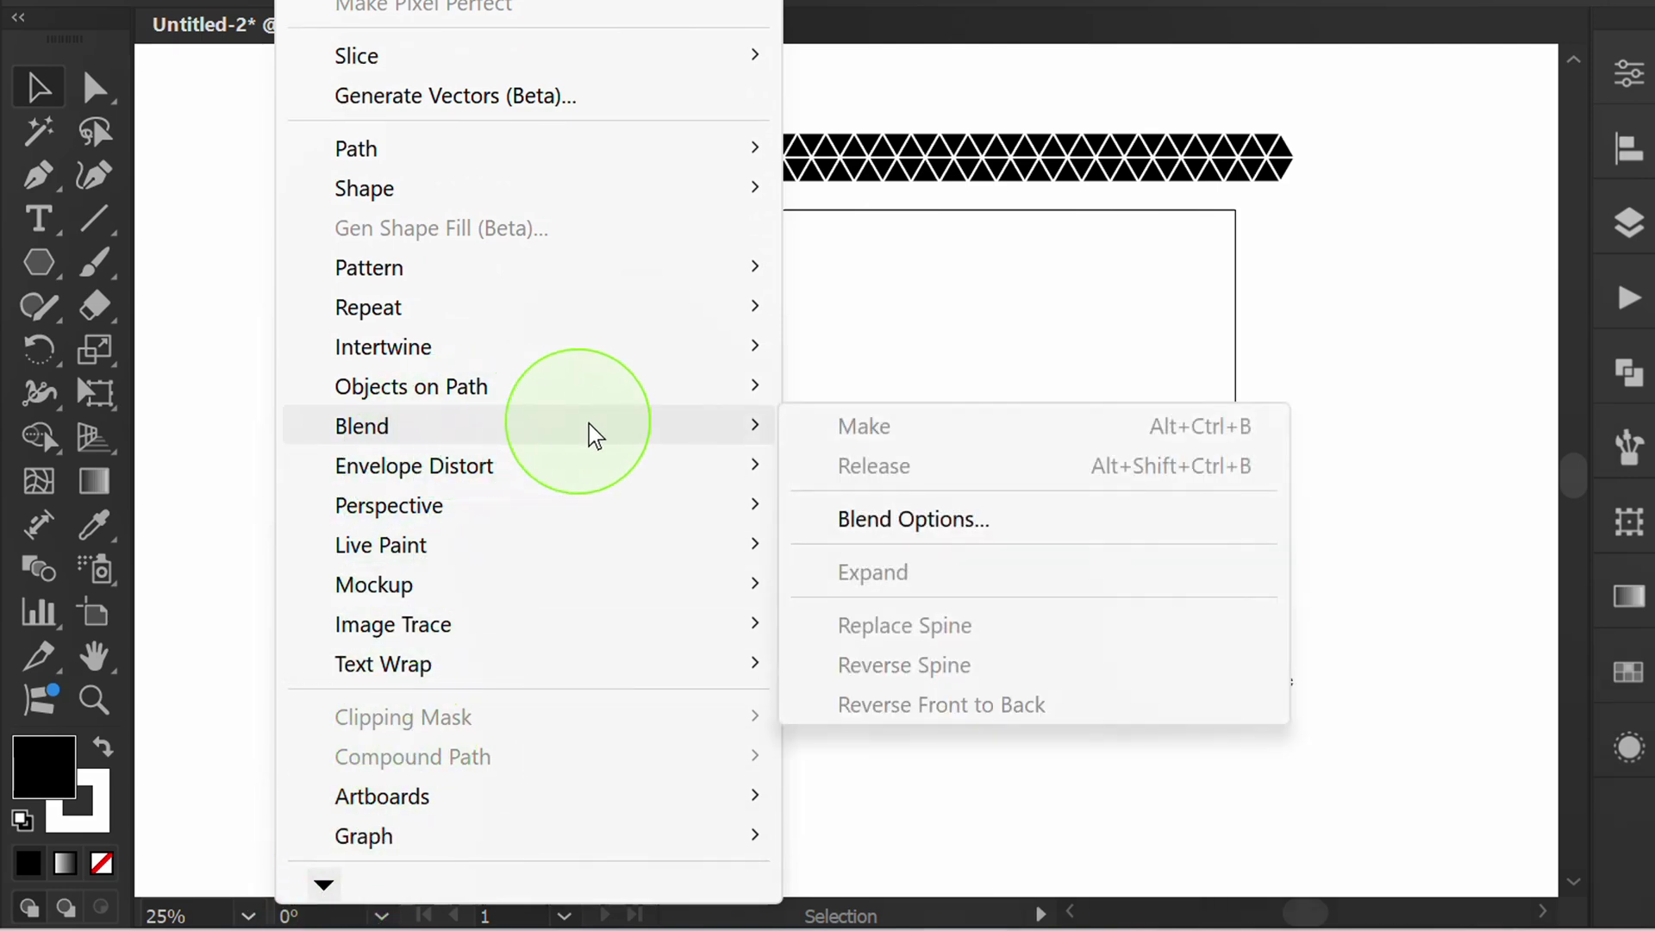
pyautogui.click(1013, 535)
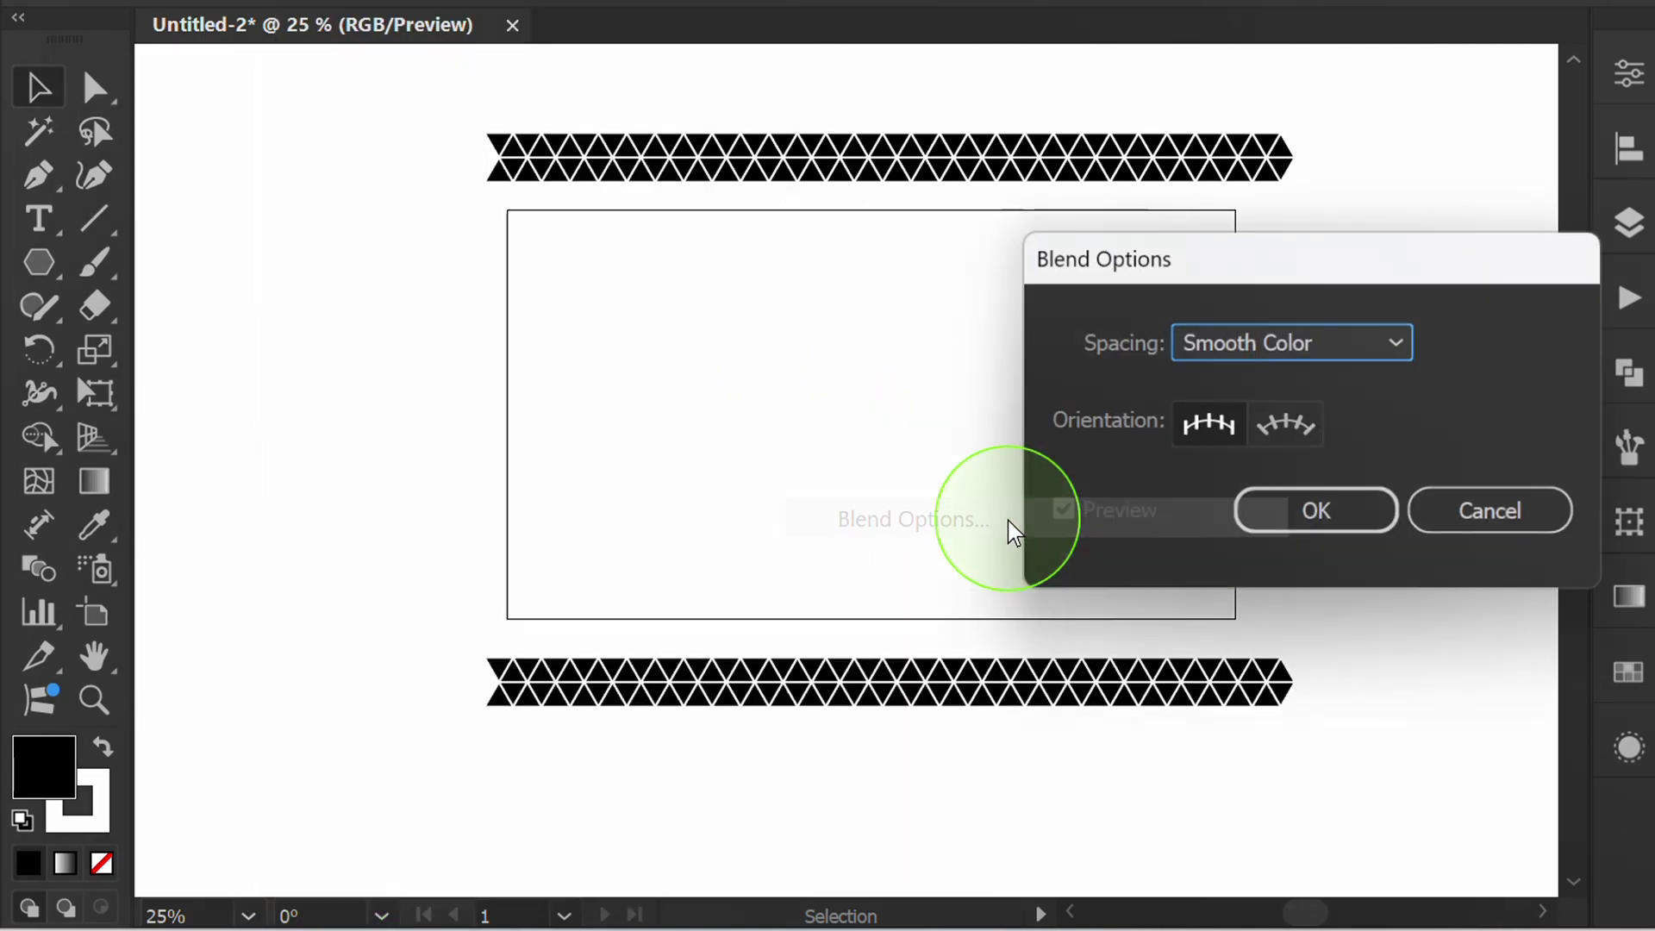
pyautogui.click(1279, 344)
pyautogui.click(1293, 423)
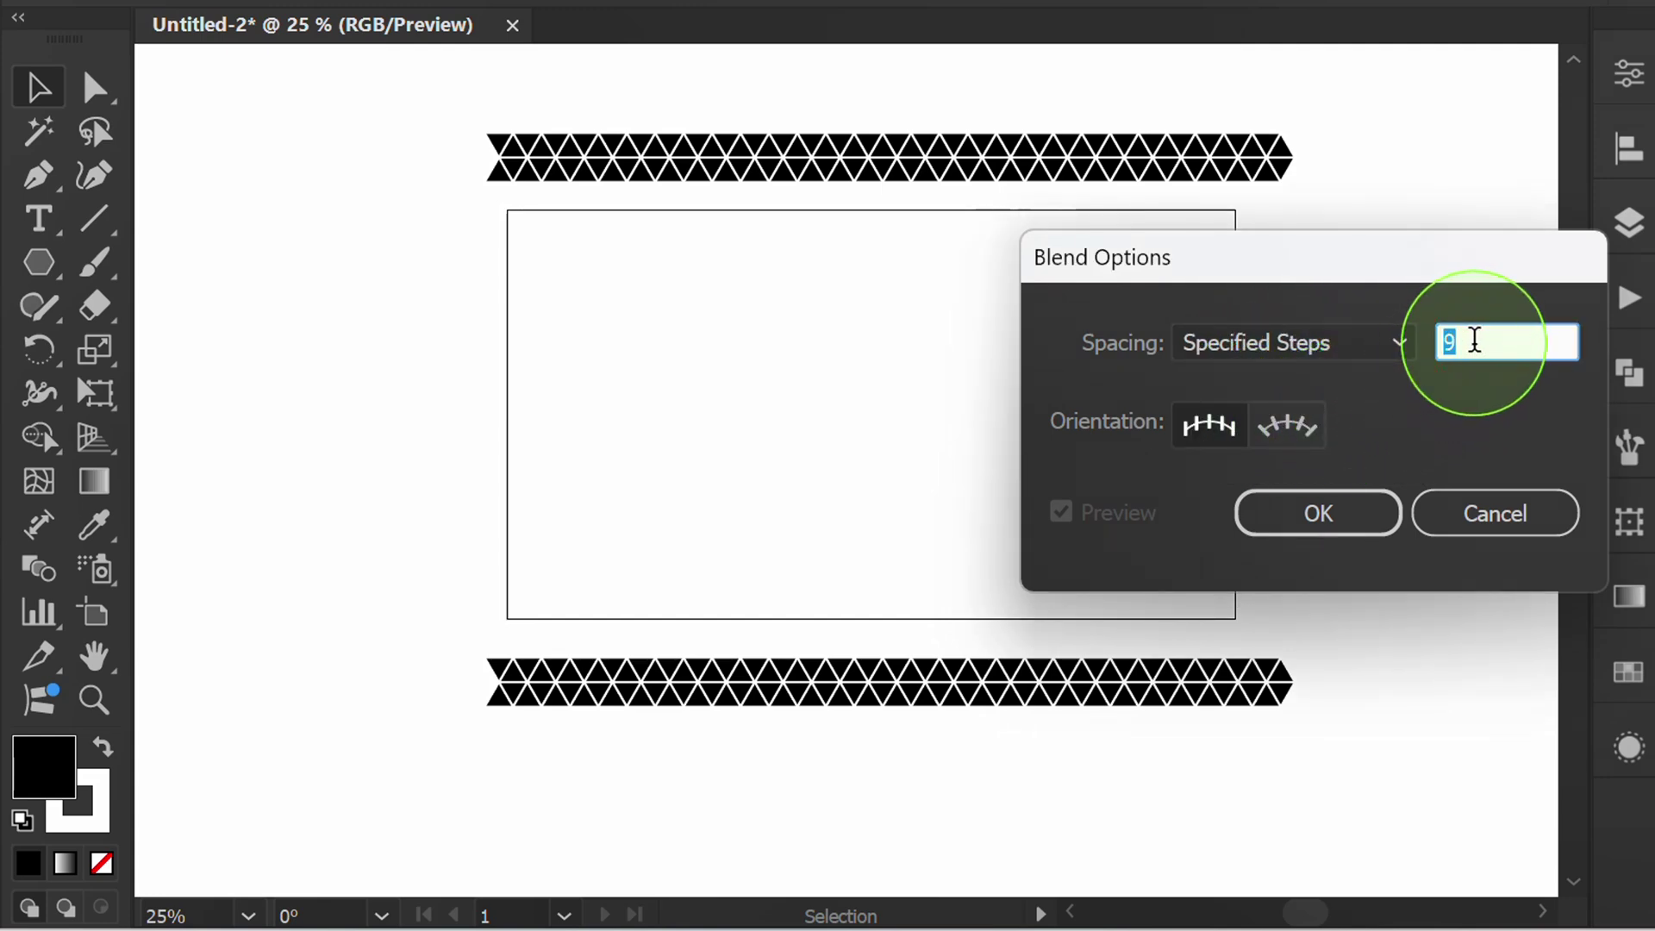
pyautogui.click(1342, 520)
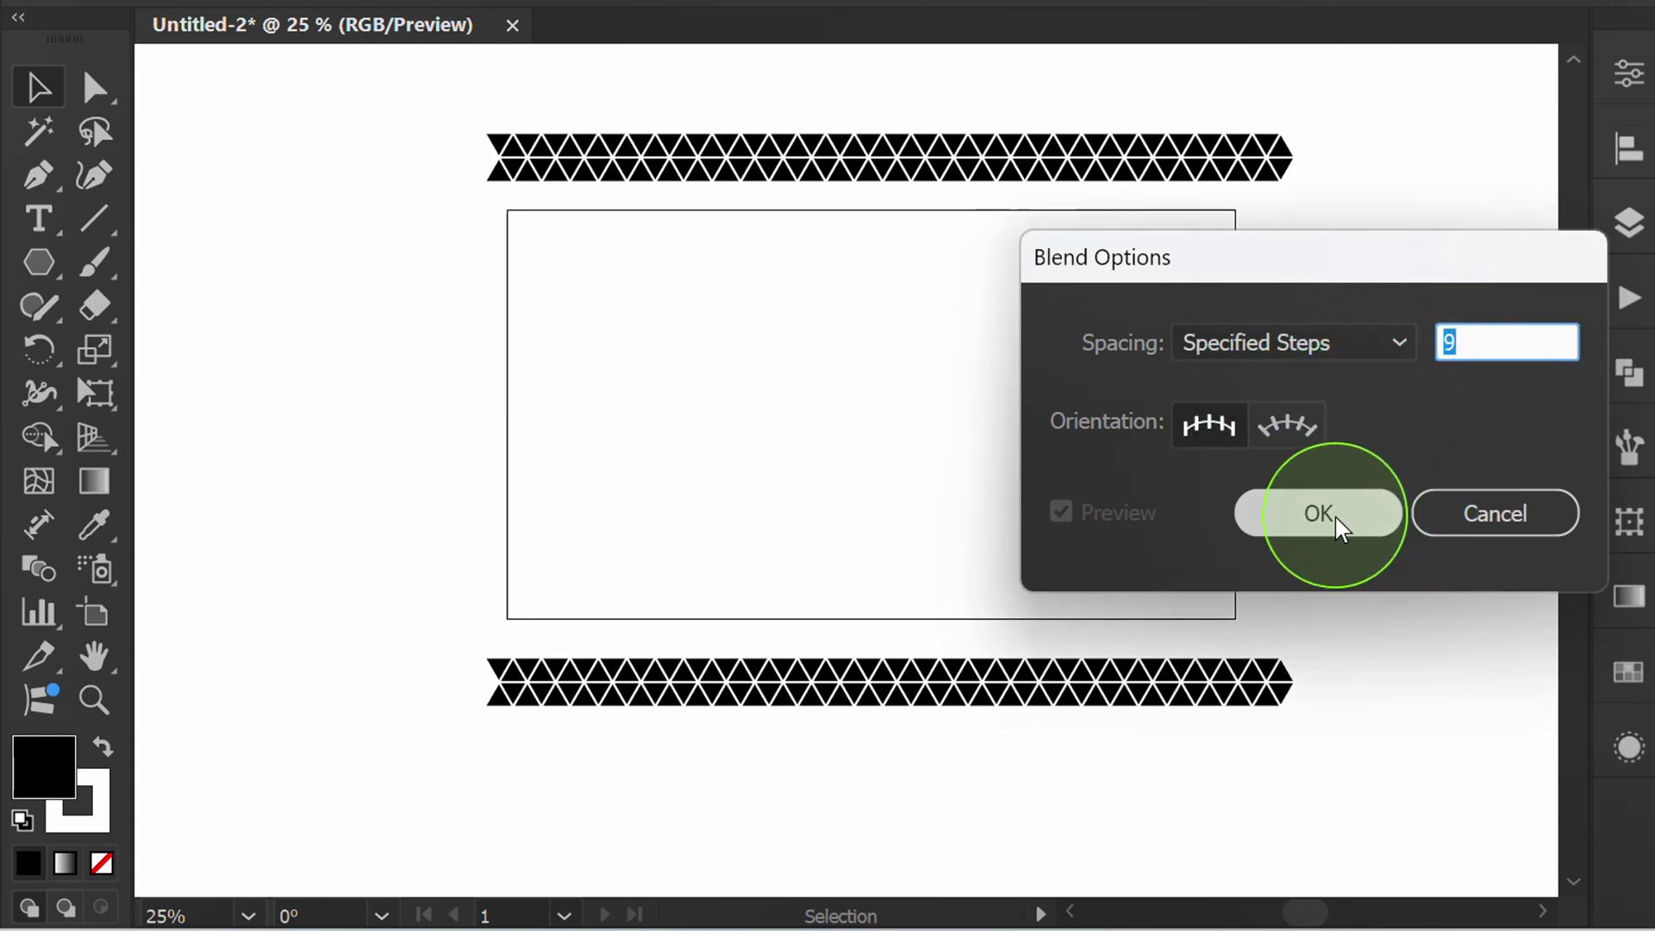
pyautogui.moveTo(1323, 92); pyautogui.dragTo(1024, 762)
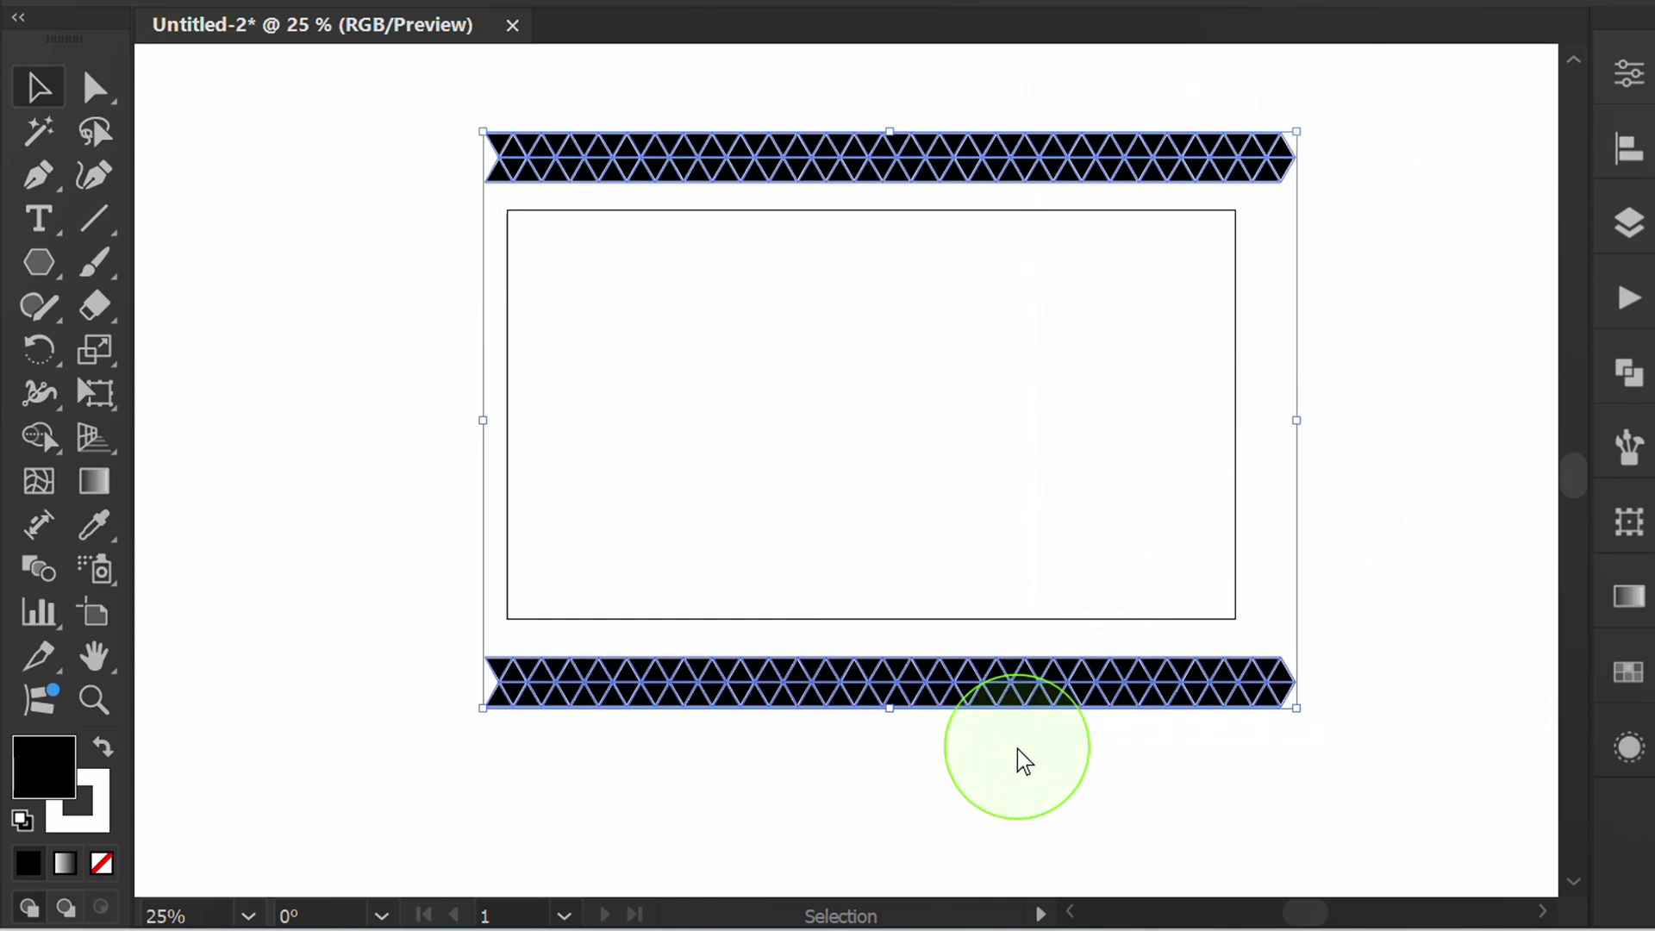
# Step: Blend the two strips with Alt+Ctrl+B and isolate the blend to select its top strip
pyautogui.hotkey('ctrl', 'alt', 'b')
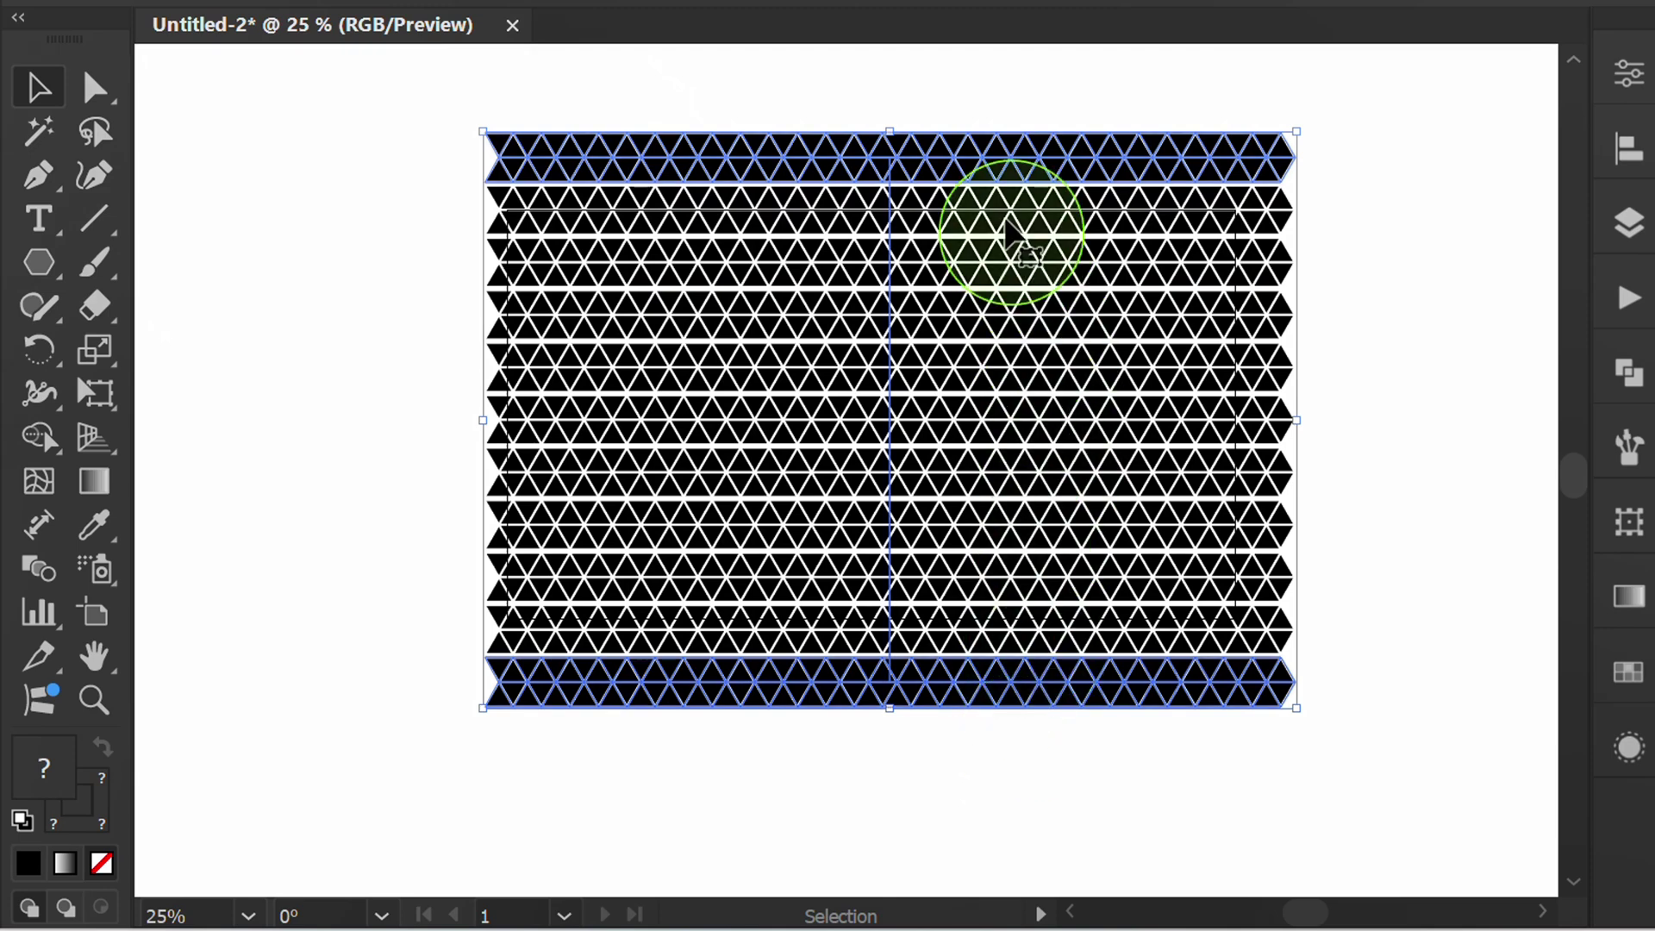
pyautogui.doubleClick(979, 147)
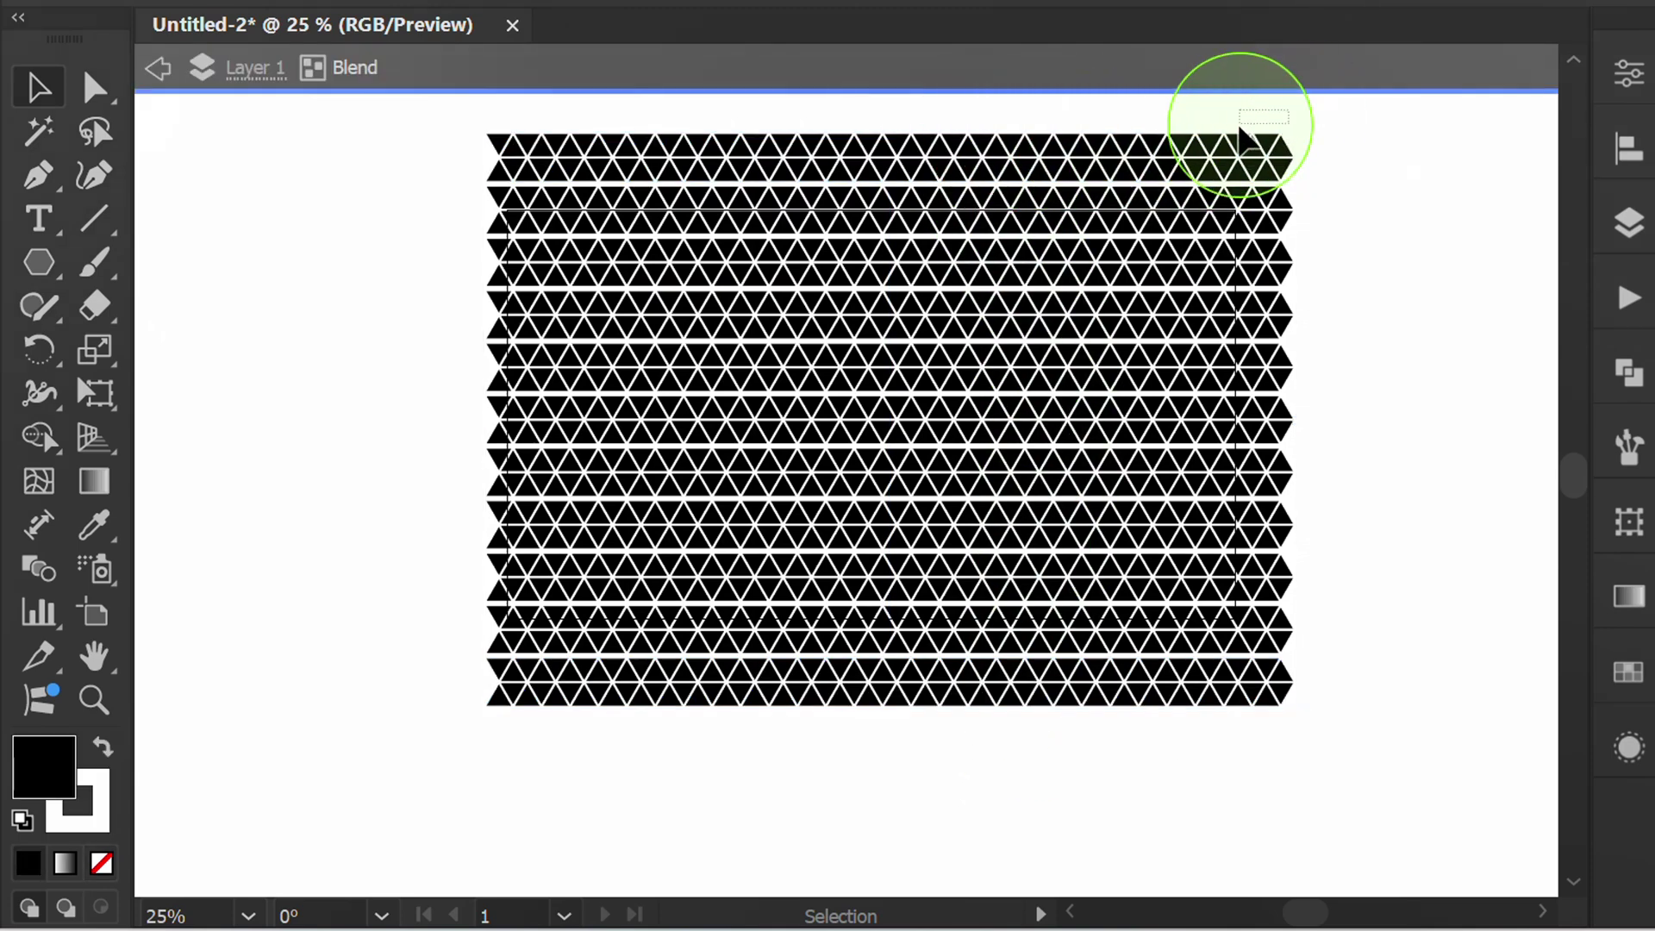
pyautogui.click(1207, 155)
# Step: Nudge the top strip down five arrow-key steps so the rows interlock
pyautogui.scroll(7, 1280, 184)
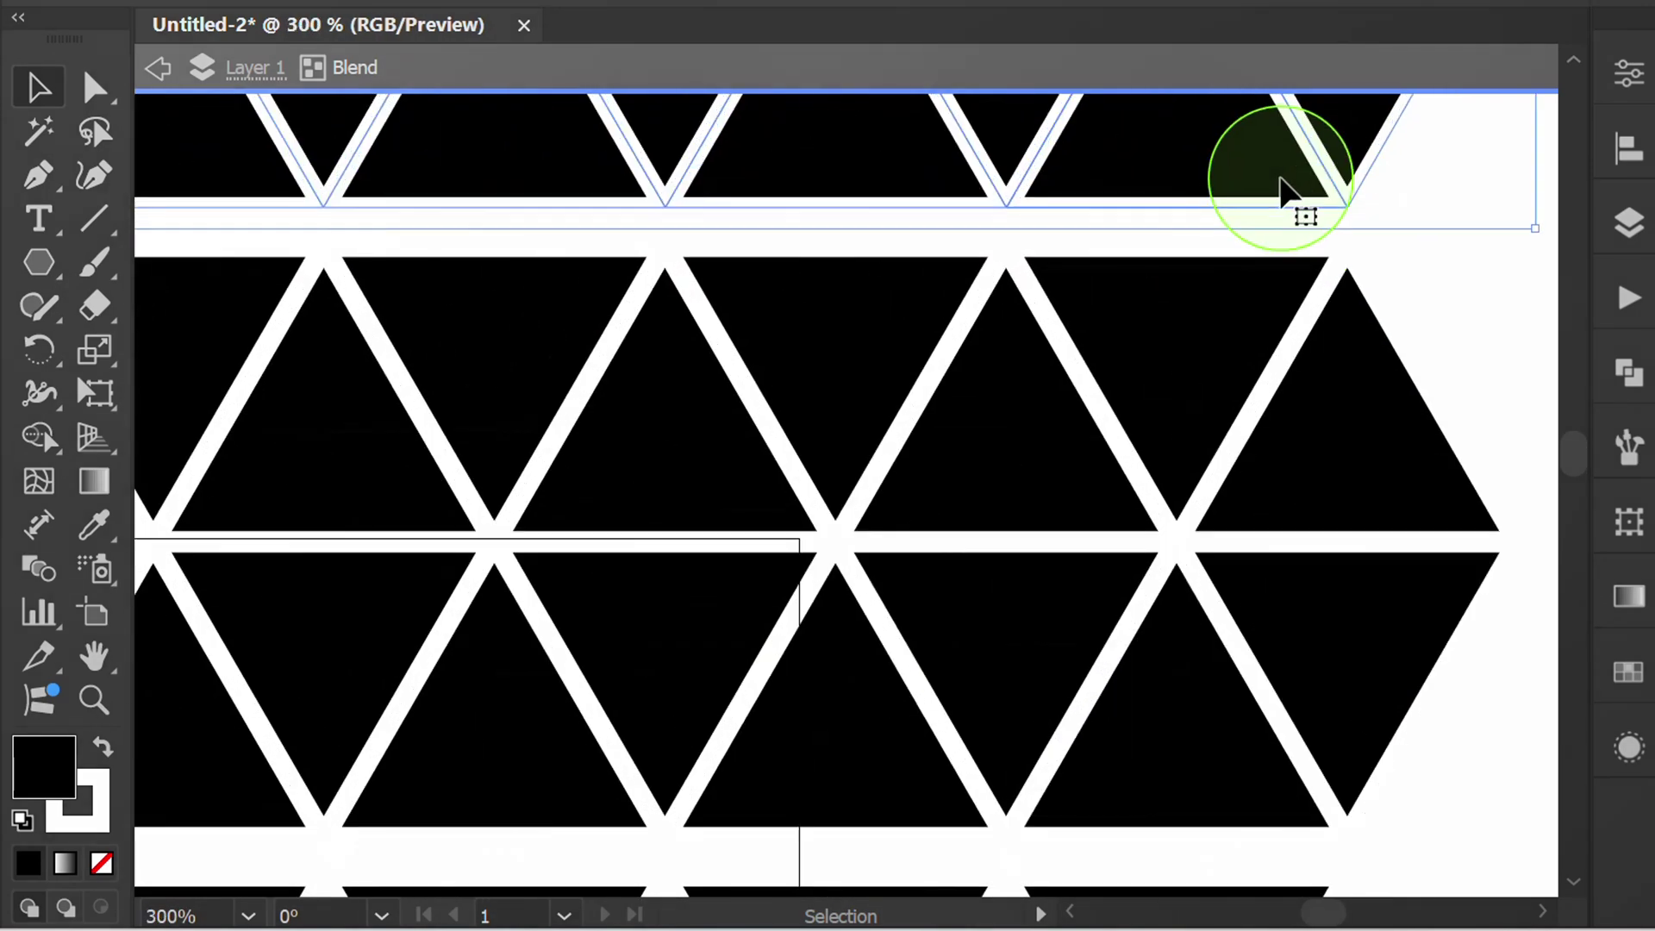
pyautogui.press('Down')
pyautogui.press('Down')
pyautogui.press('Down')
pyautogui.press('Down')
pyautogui.press('Down')
pyautogui.press('Down')
pyautogui.press('Down')
pyautogui.press('Down')
pyautogui.press('Down')
pyautogui.press('Down')
pyautogui.press('Down')
pyautogui.press('Down')
pyautogui.press('Down')
pyautogui.press('Down')
pyautogui.press('Down')
pyautogui.press('Down')
pyautogui.press('Down')
pyautogui.press('Down')
pyautogui.press('Down')
pyautogui.press('Down')
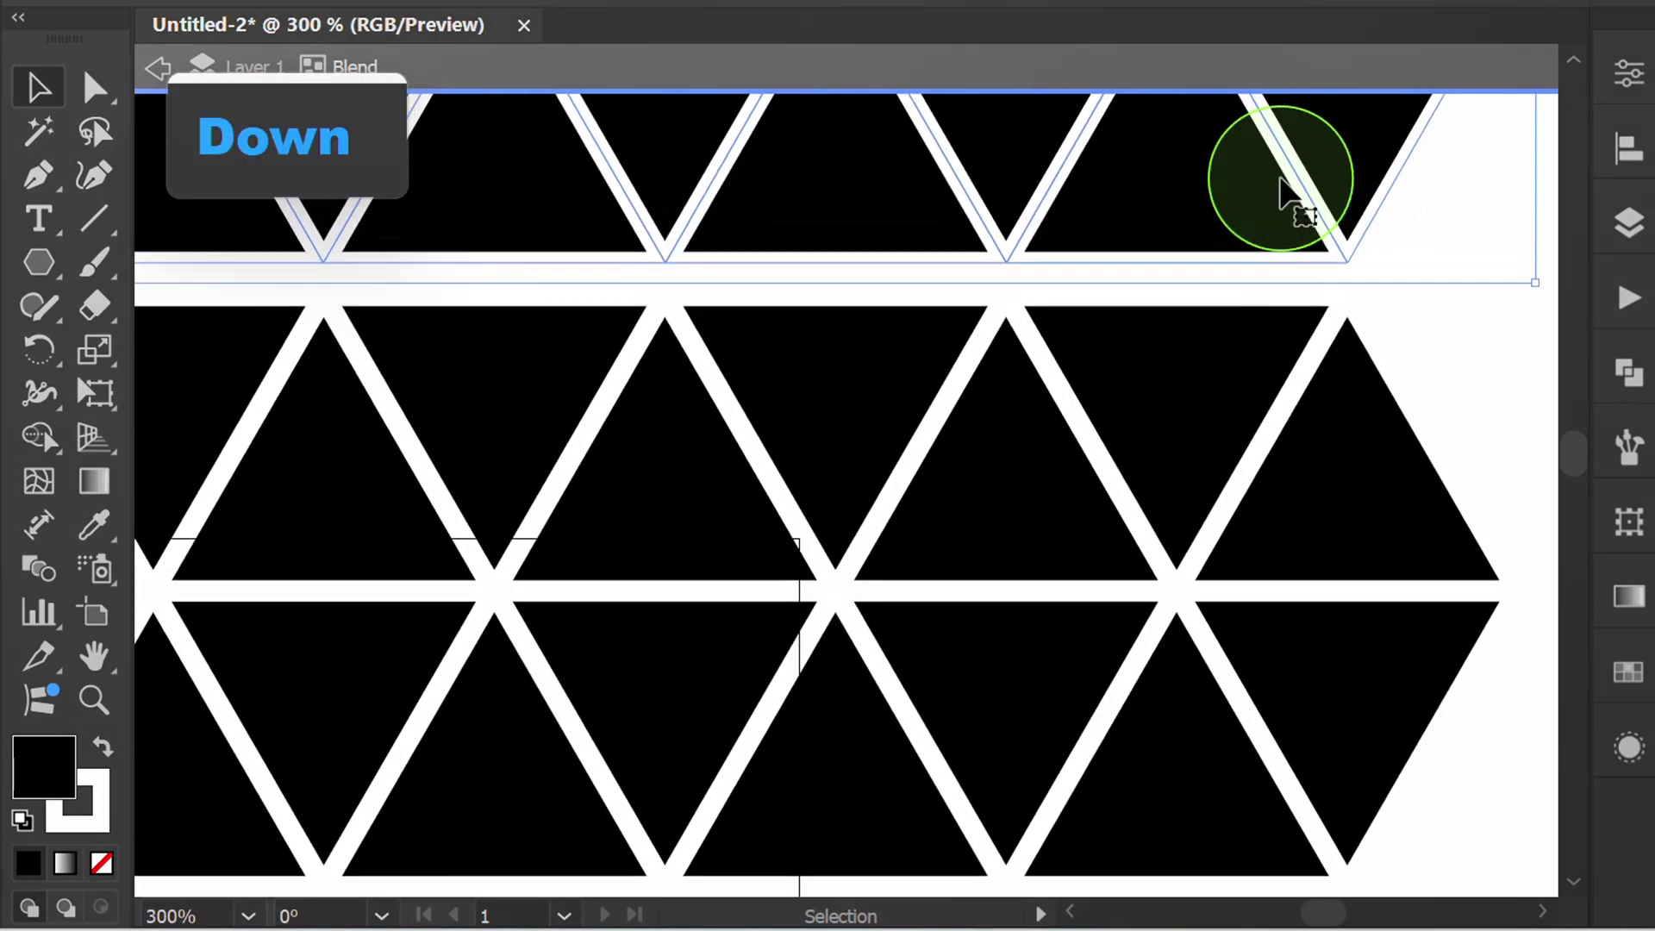
pyautogui.press('Down')
pyautogui.press('Down')
pyautogui.press('Down')
pyautogui.press('Down')
pyautogui.press('Down')
pyautogui.press('Down')
pyautogui.press('Down')
pyautogui.press('Down')
pyautogui.press('Down')
pyautogui.press('Down')
pyautogui.press('Down')
pyautogui.press('Down')
pyautogui.press('Down')
pyautogui.press('Down')
pyautogui.press('Down')
pyautogui.press('Down')
pyautogui.press('Down')
pyautogui.press('Down')
pyautogui.press('Down')
pyautogui.press('Down')
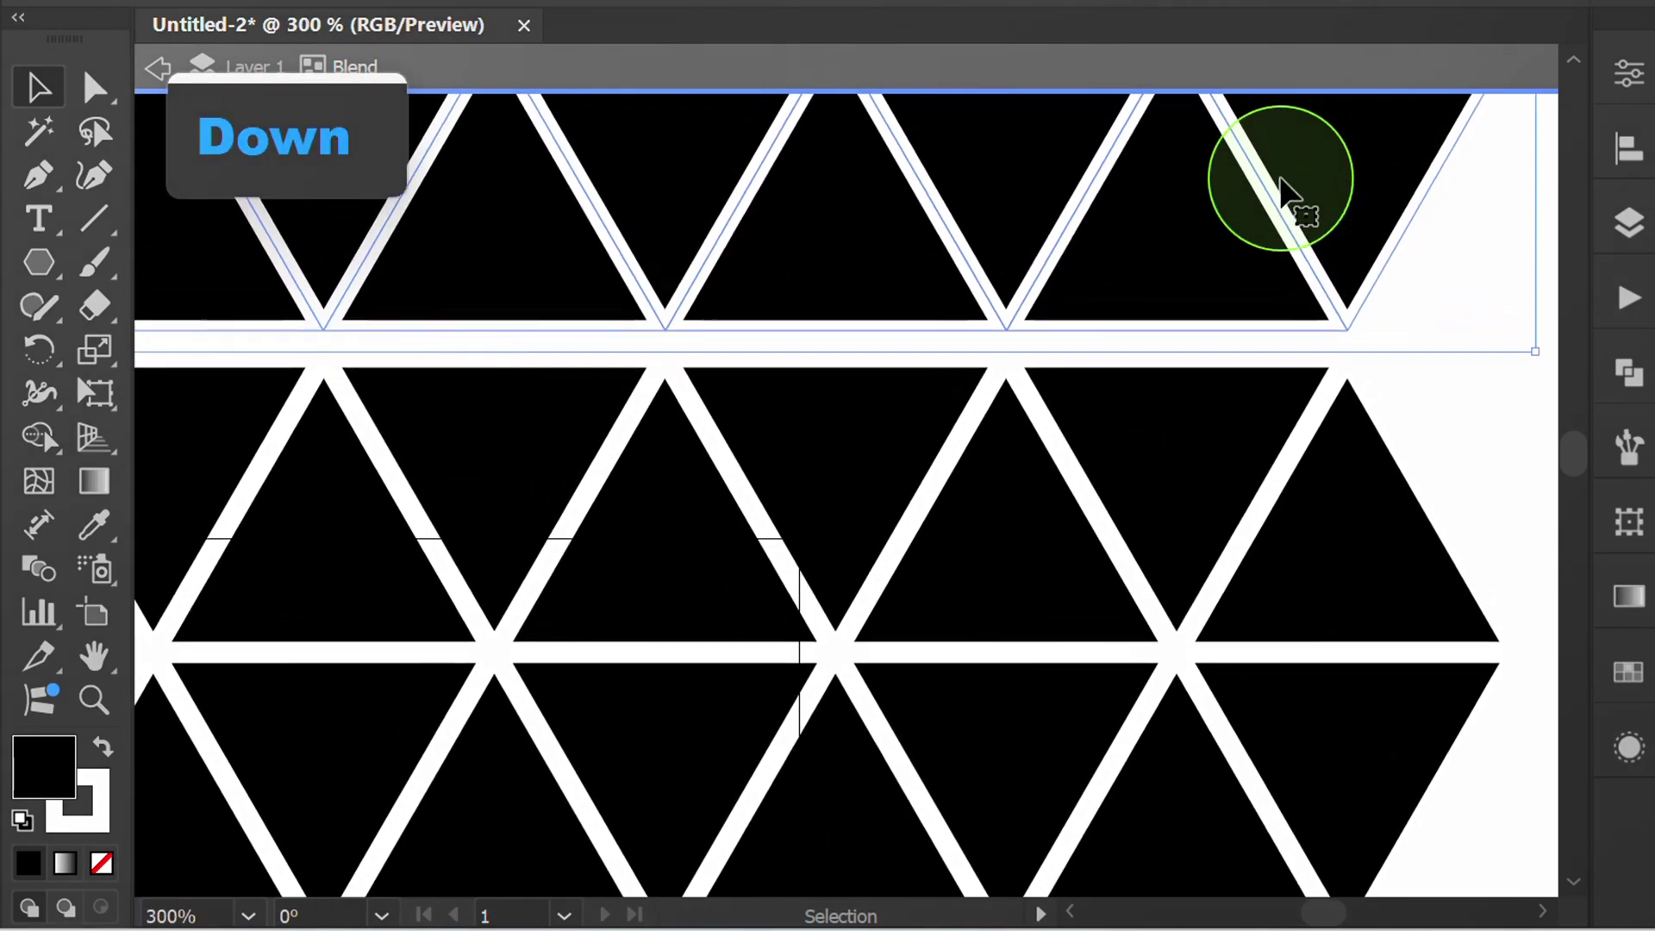
pyautogui.press('Down')
pyautogui.press('Down')
pyautogui.press('Down')
pyautogui.press('Down')
pyautogui.press('Down')
pyautogui.press('Down')
pyautogui.press('Down')
pyautogui.press('Down')
pyautogui.press('Down')
pyautogui.press('Down')
pyautogui.press('Down')
pyautogui.press('Down')
pyautogui.press('Down')
pyautogui.press('Down')
pyautogui.press('Down')
pyautogui.press('Down')
pyautogui.press('Down')
pyautogui.press('Down')
pyautogui.press('Down')
pyautogui.press('Down')
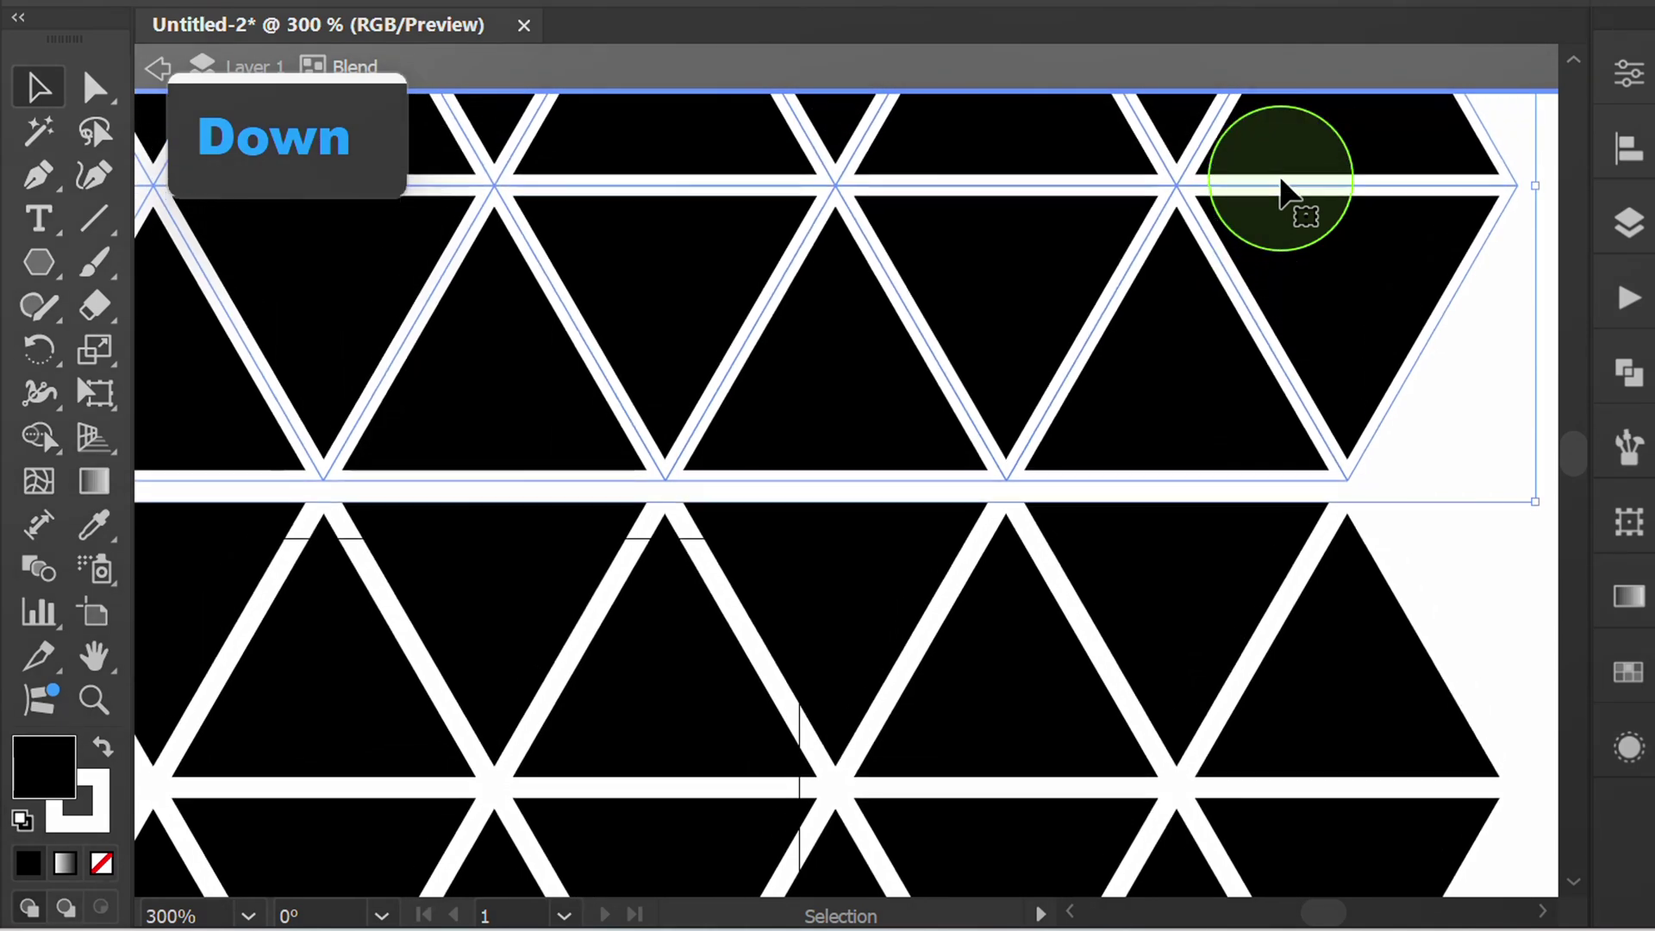
pyautogui.press('Down')
pyautogui.press('Down')
pyautogui.press('Down')
pyautogui.press('Down')
pyautogui.press('Down')
pyautogui.press('Down')
pyautogui.press('Down')
pyautogui.press('Down')
pyautogui.press('Down')
pyautogui.press('Down')
pyautogui.press('Down')
pyautogui.press('Down')
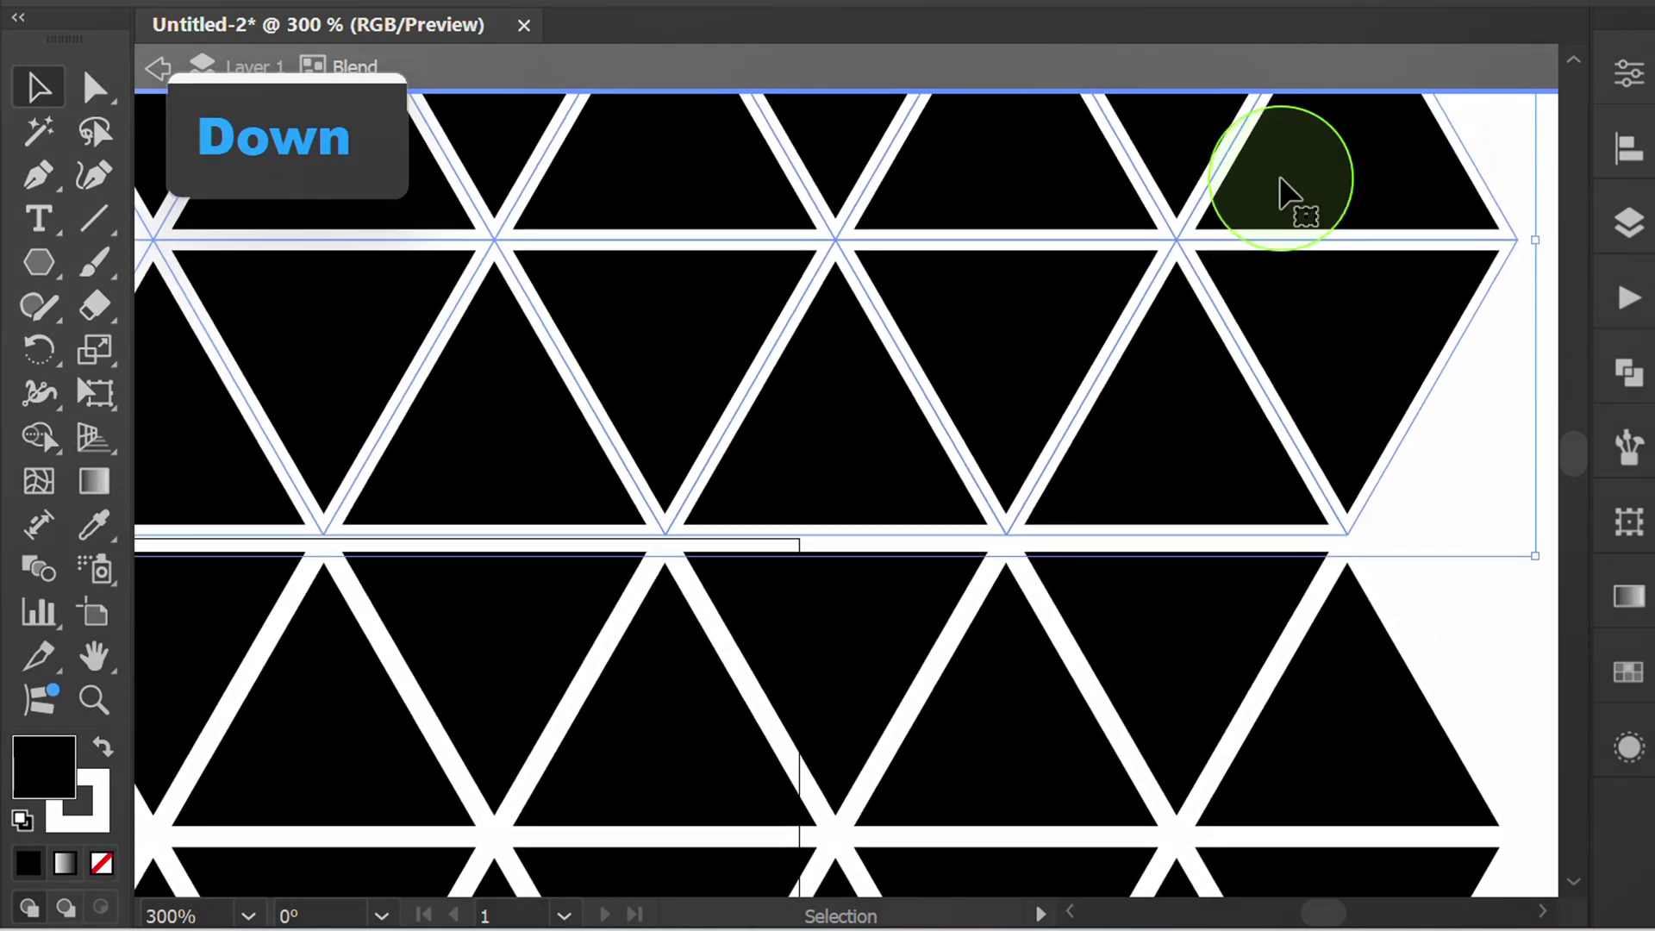
pyautogui.press('Down')
pyautogui.press('Down')
pyautogui.press('Down')
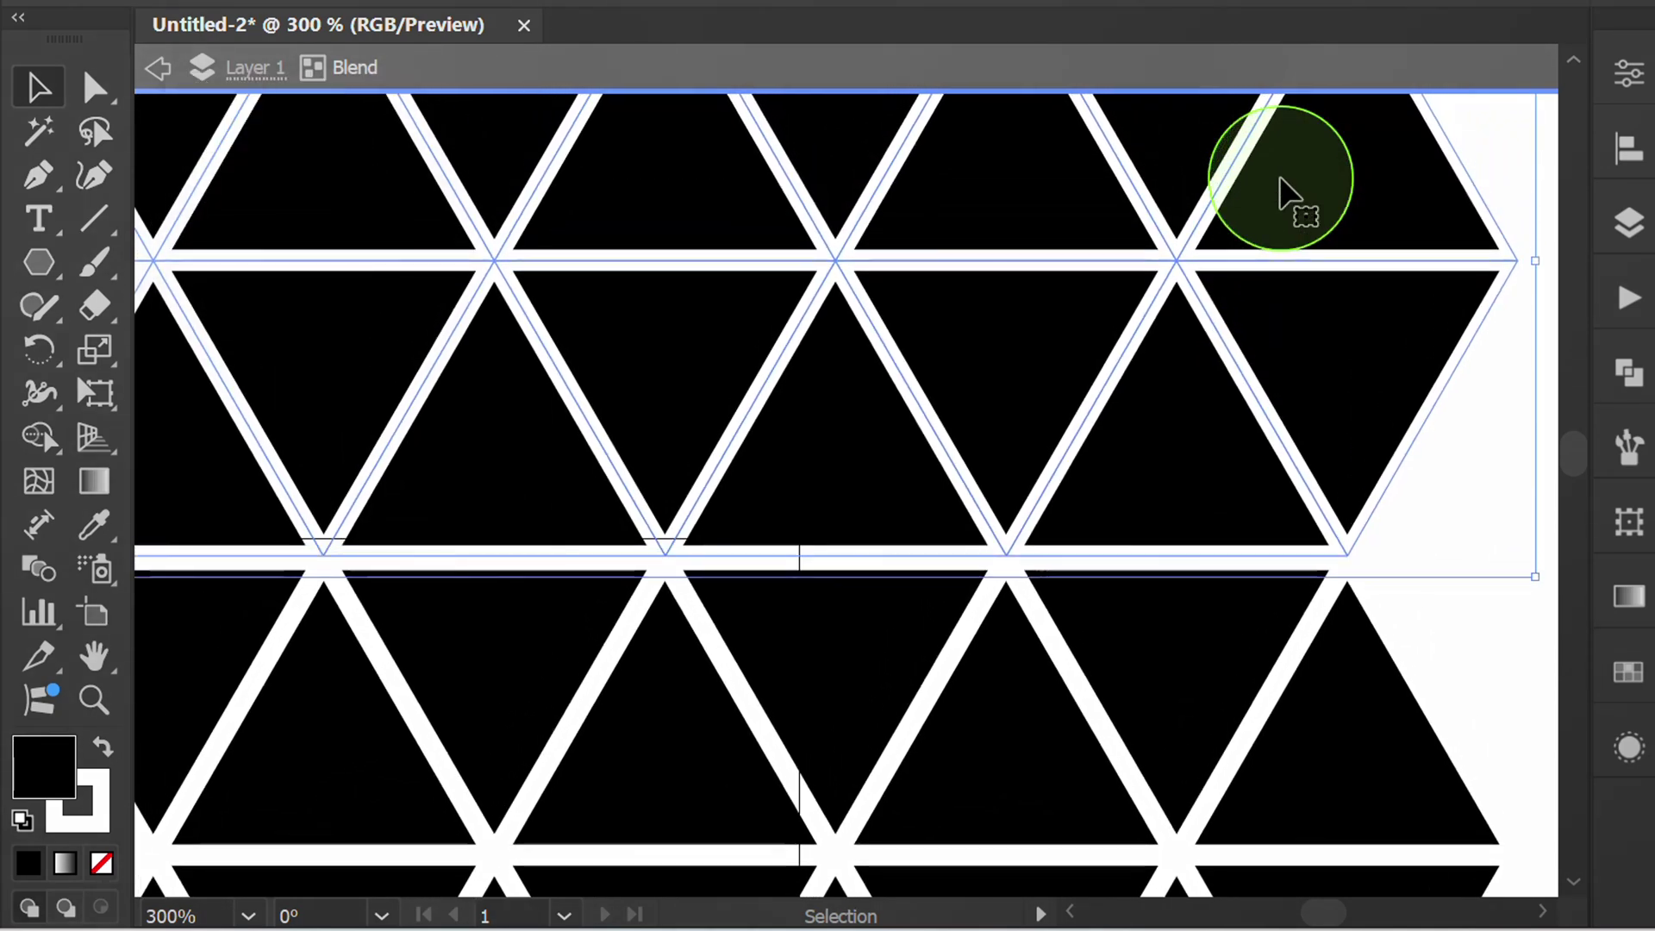
pyautogui.scroll(-1, 1298, 259)
pyautogui.scroll(-4, 1293, 234)
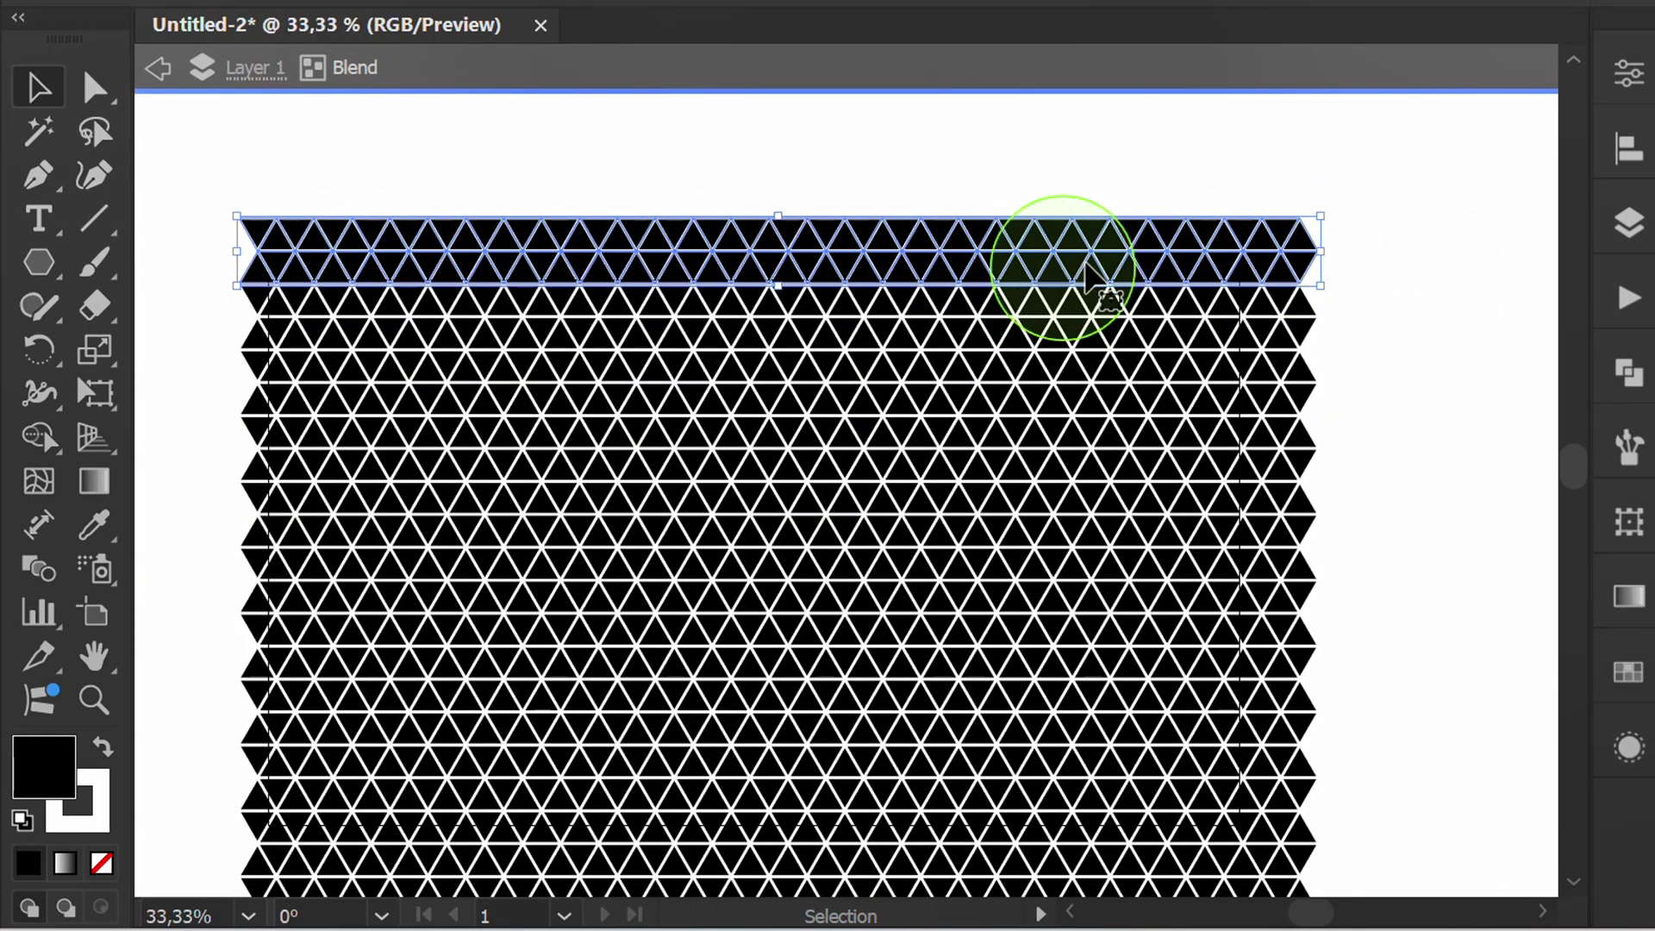
# Step: Raise the top strip's stroke weight to 25 pt so the triangles shrink toward the top
pyautogui.click(1629, 73)
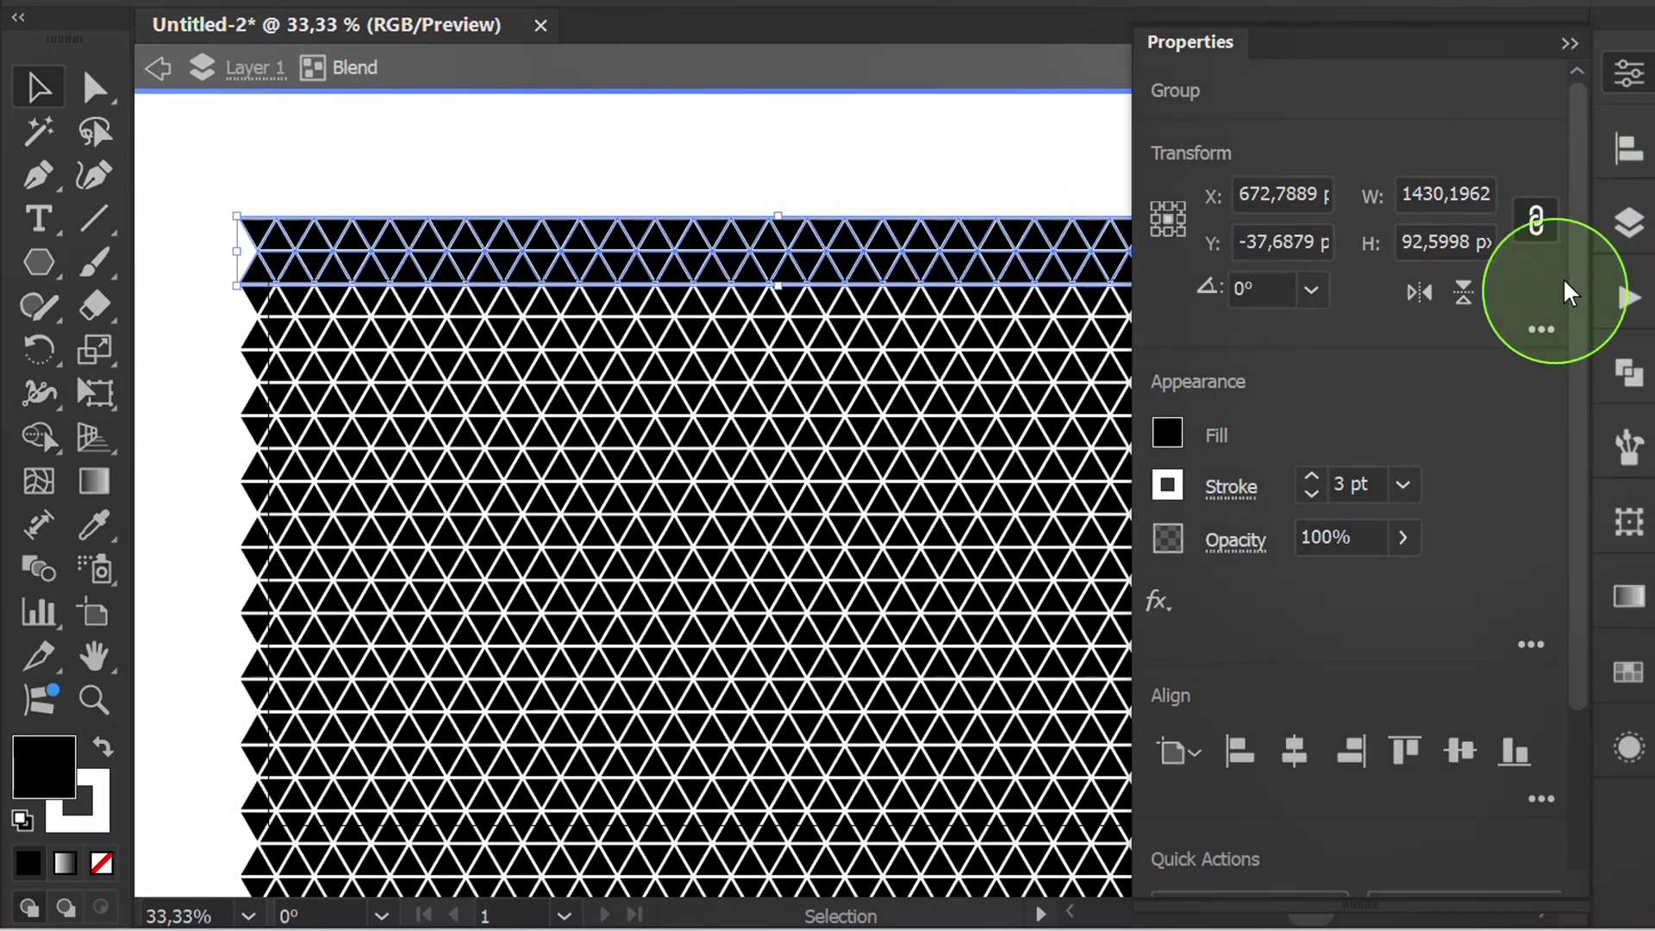
pyautogui.click(1375, 481)
pyautogui.press('Up')
pyautogui.press('Up')
pyautogui.press('Up')
pyautogui.press('Up')
pyautogui.press('Up')
pyautogui.press('Up')
pyautogui.press('Up')
pyautogui.press('Up')
pyautogui.press('Up')
pyautogui.press('Up')
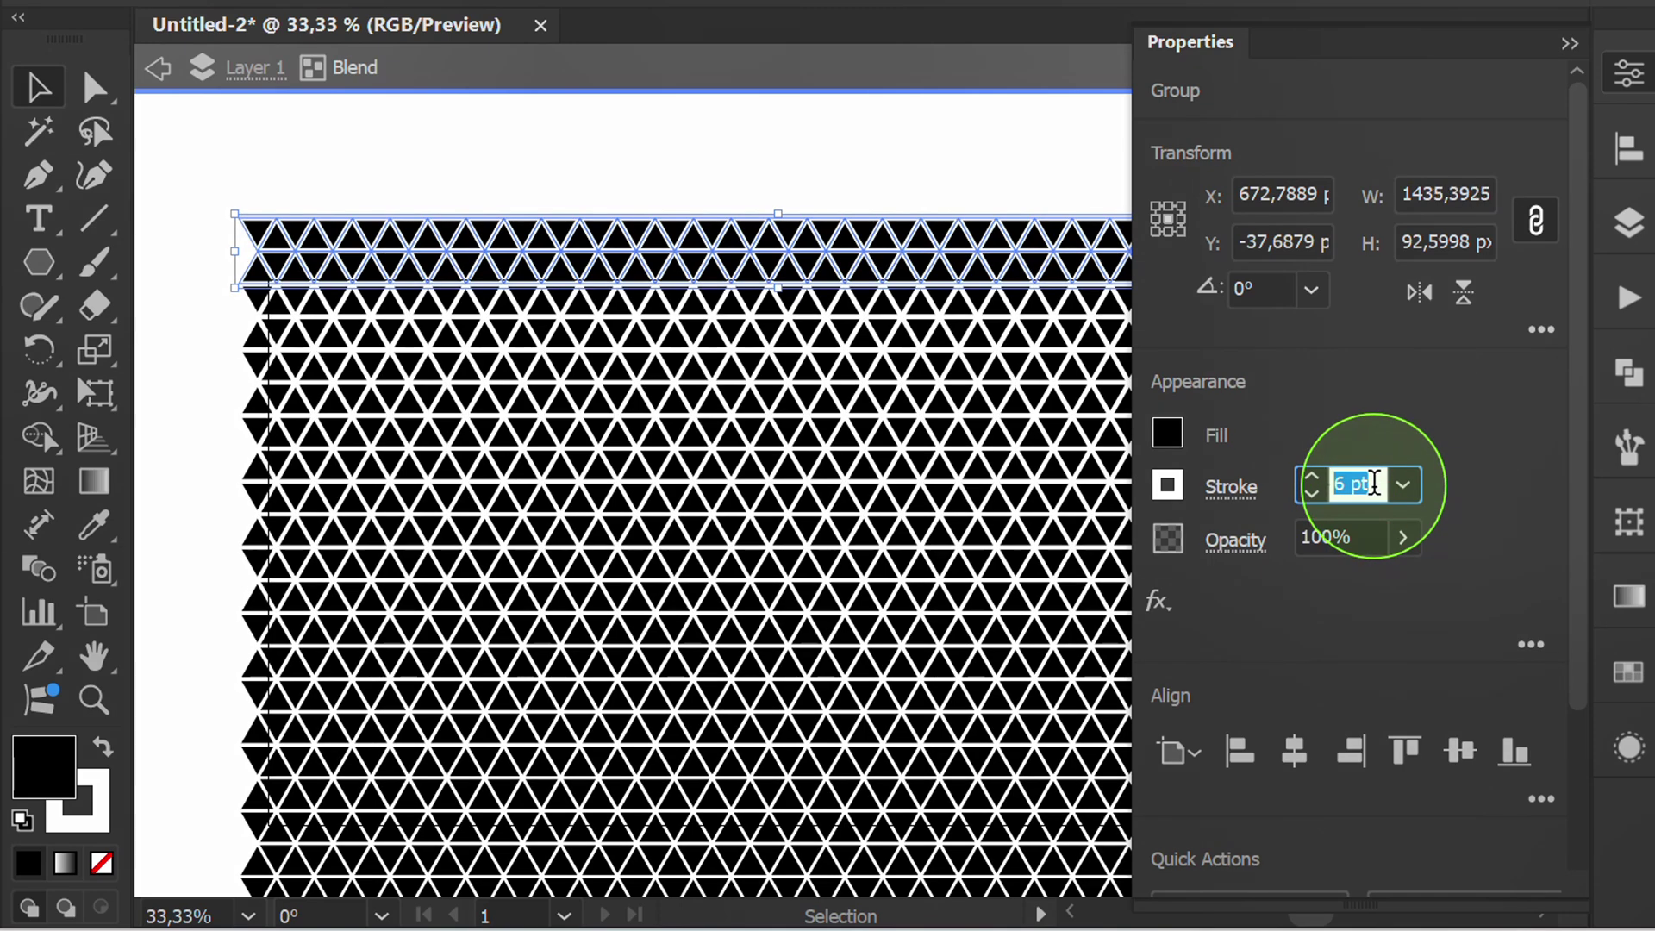
pyautogui.press('Up')
pyautogui.press('Up')
pyautogui.press('Up')
pyautogui.press('Up')
pyautogui.press('Up')
pyautogui.press('Up')
pyautogui.press('Up')
pyautogui.press('Up')
pyautogui.press('Up')
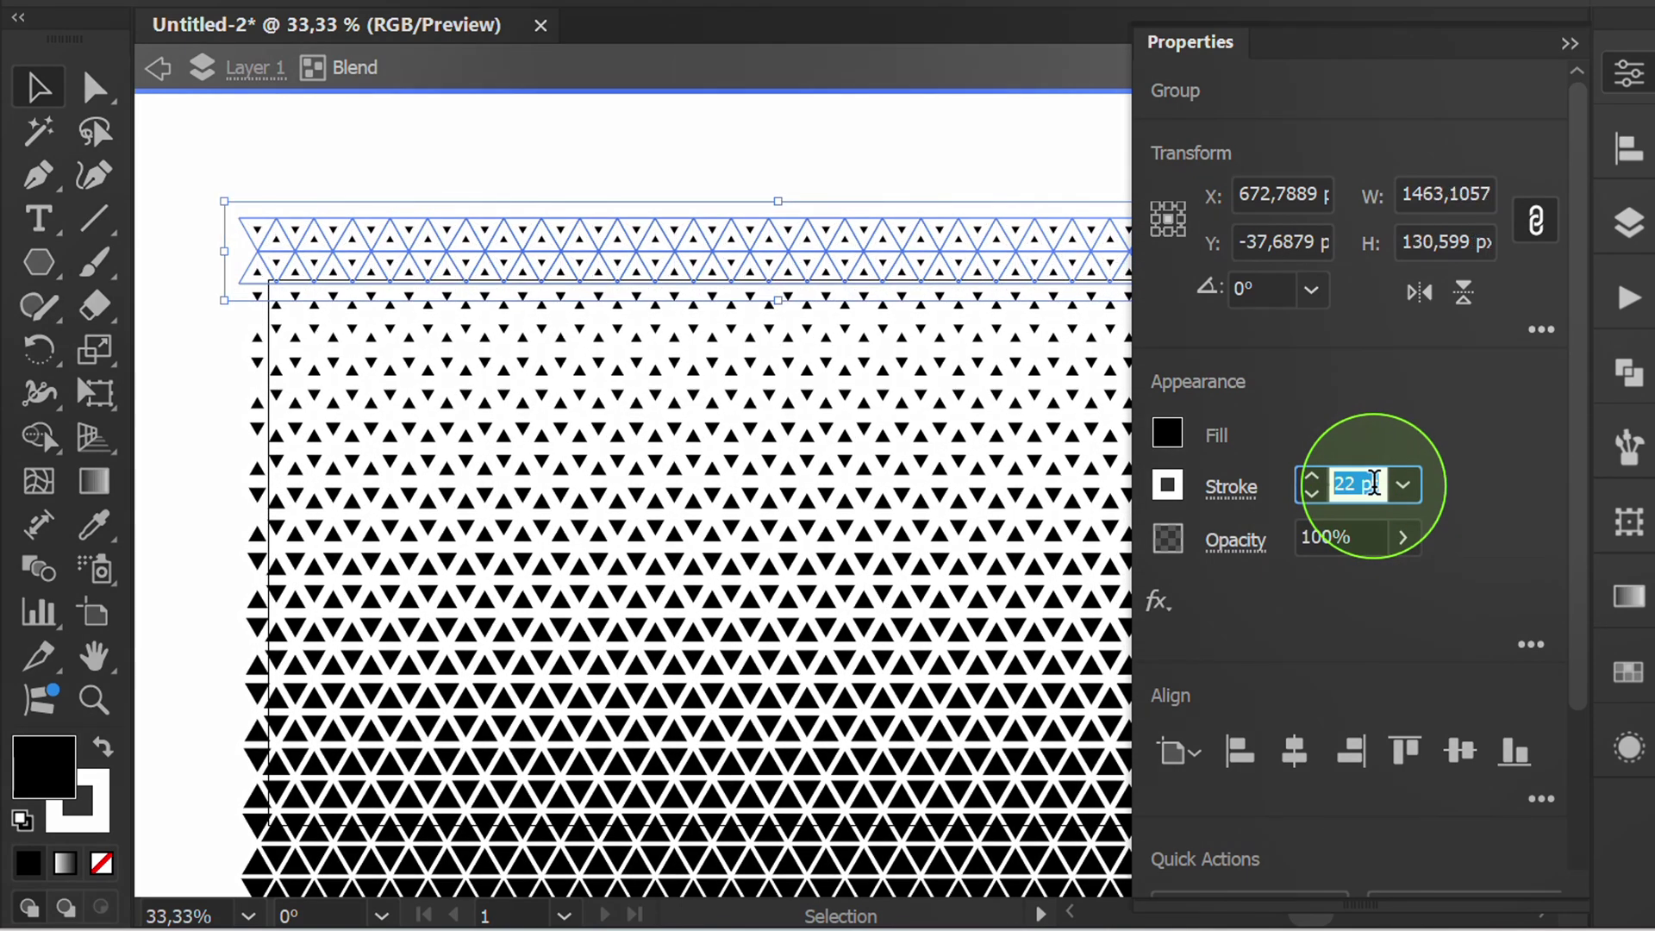
pyautogui.press('Up')
pyautogui.press('Up')
pyautogui.press('Up')
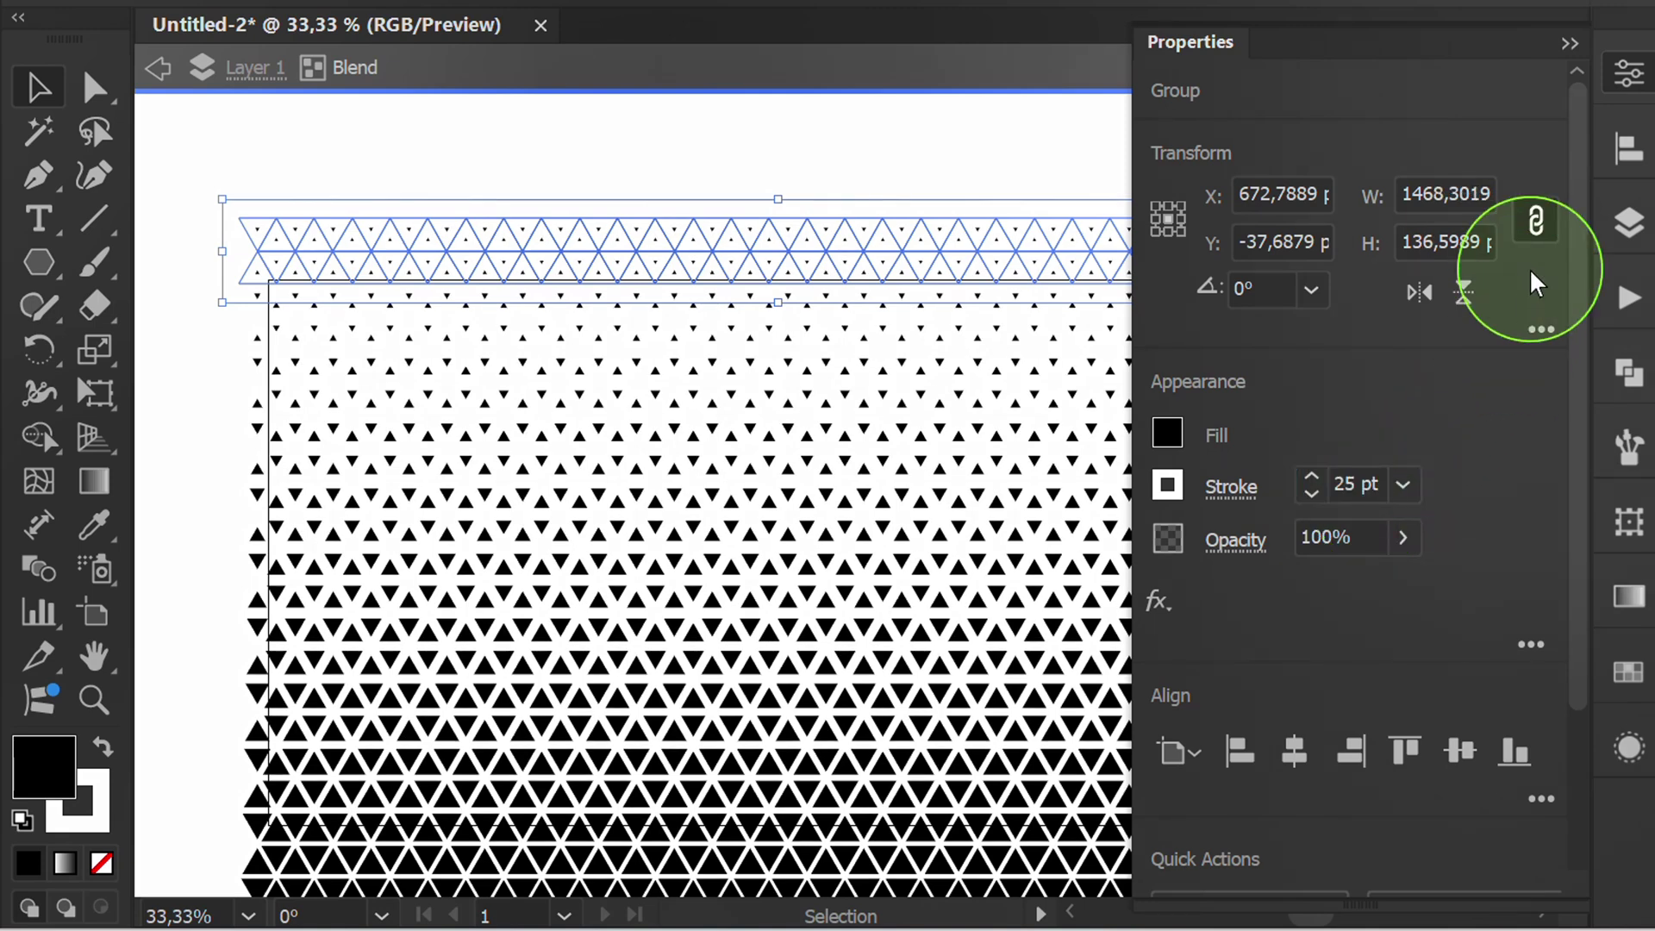
pyautogui.click(1569, 43)
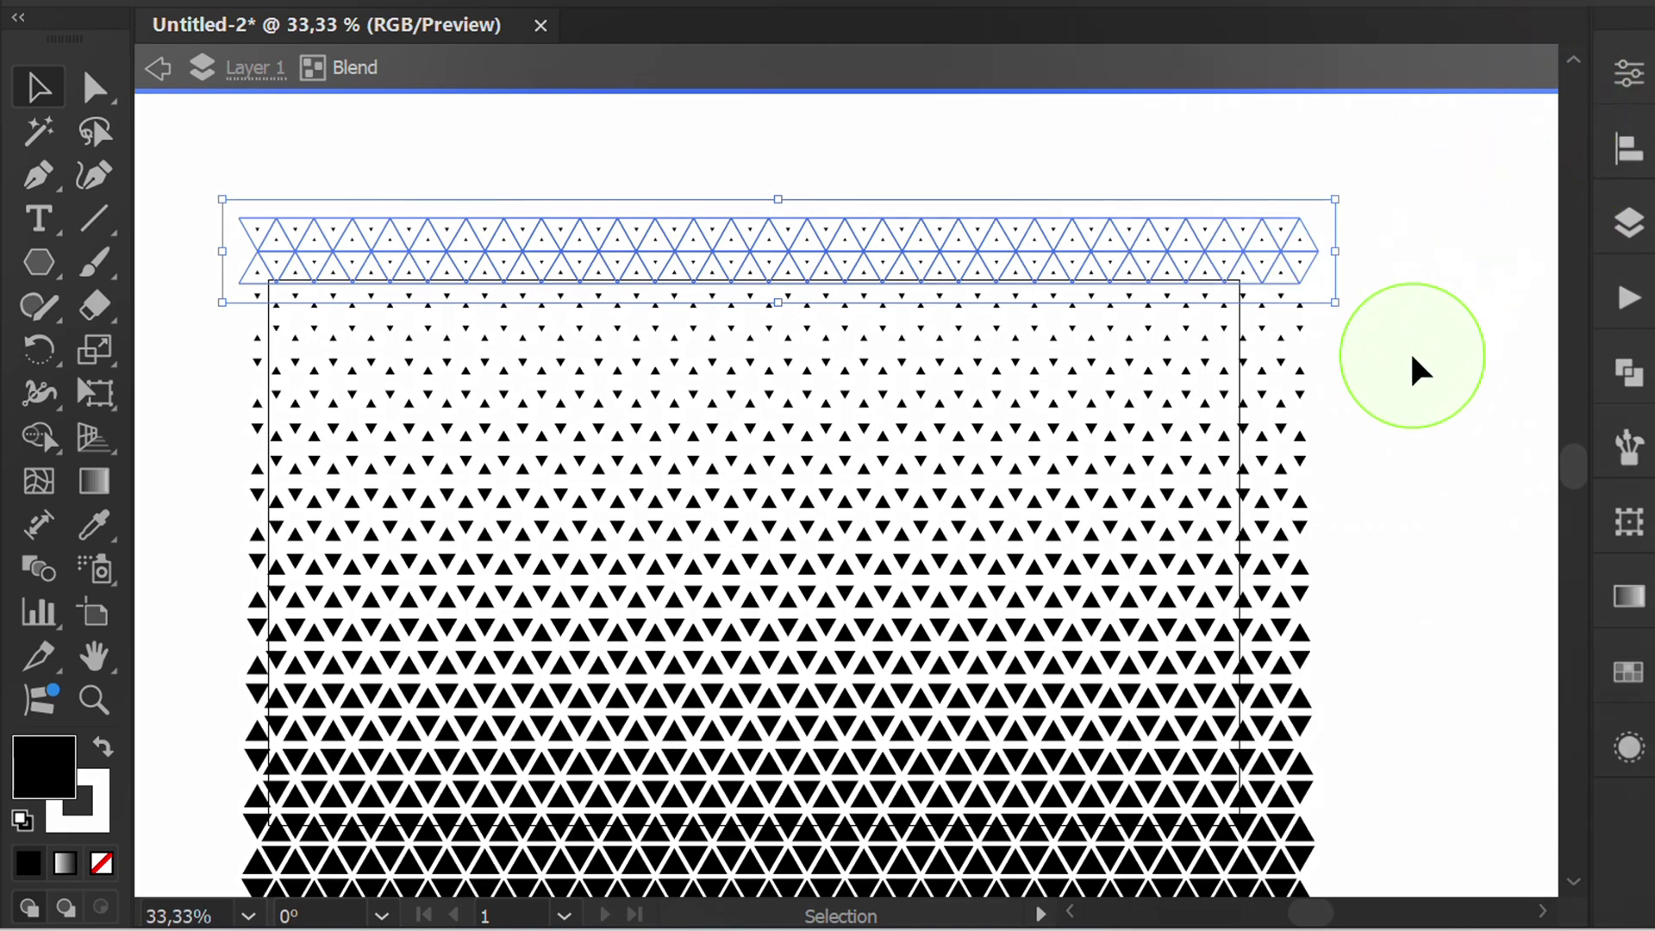
# Step: Exit isolation mode, switch to Trim View and zoom out to the whole artboard
pyautogui.click(150, 76)
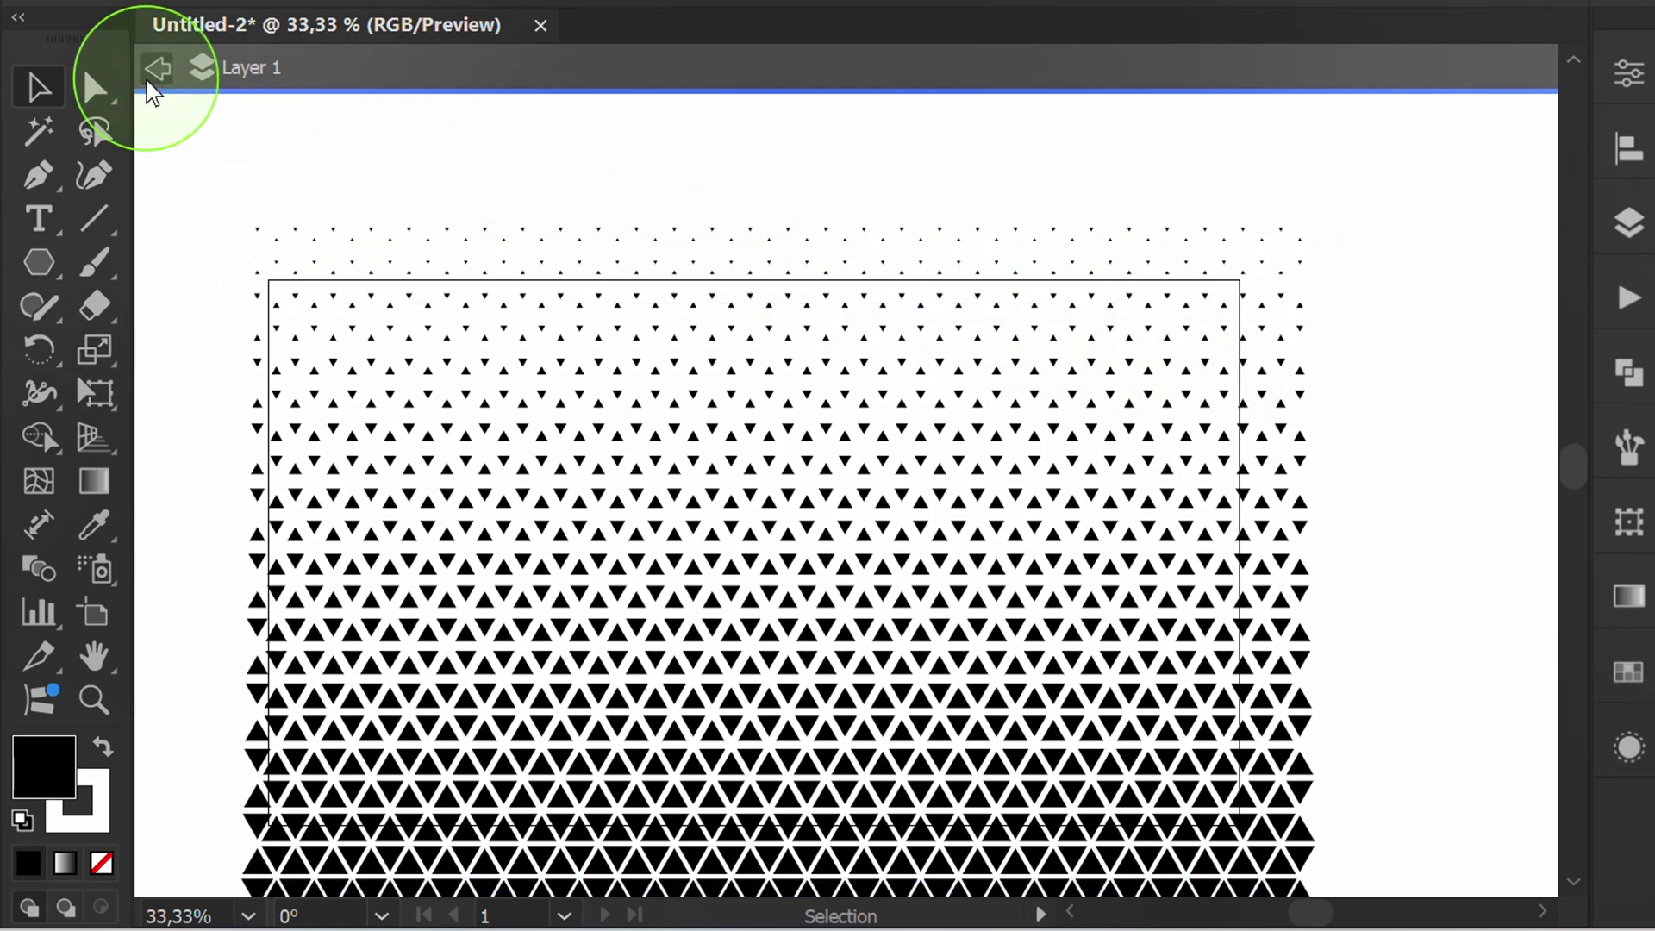
pyautogui.click(152, 78)
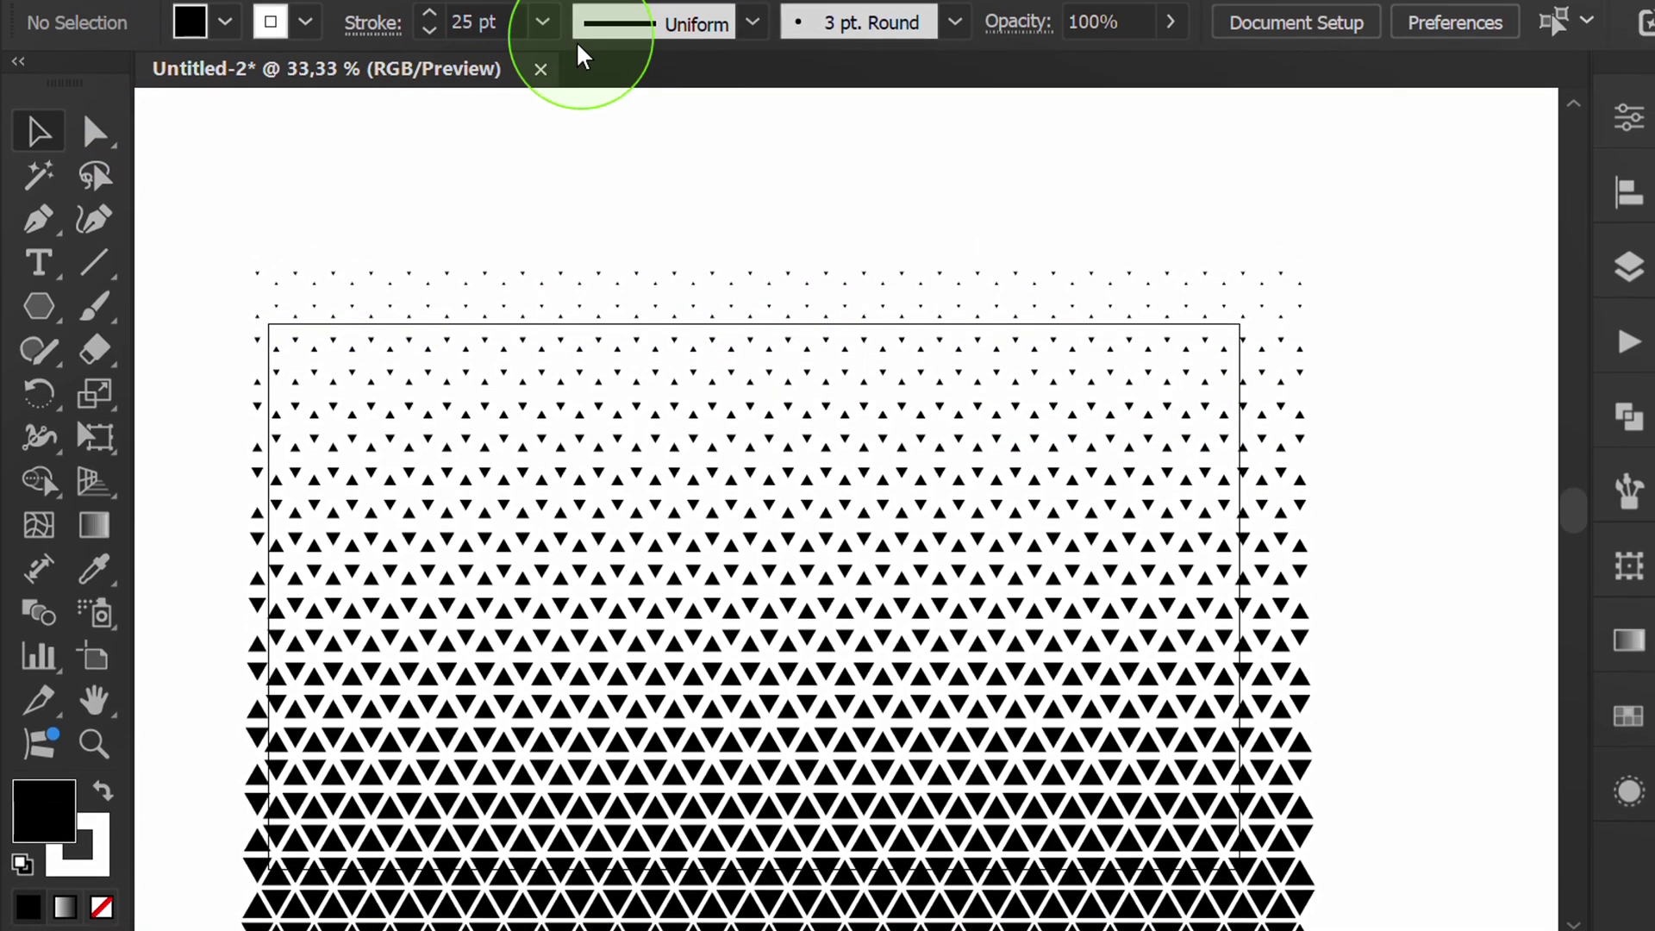
pyautogui.click(640, 27)
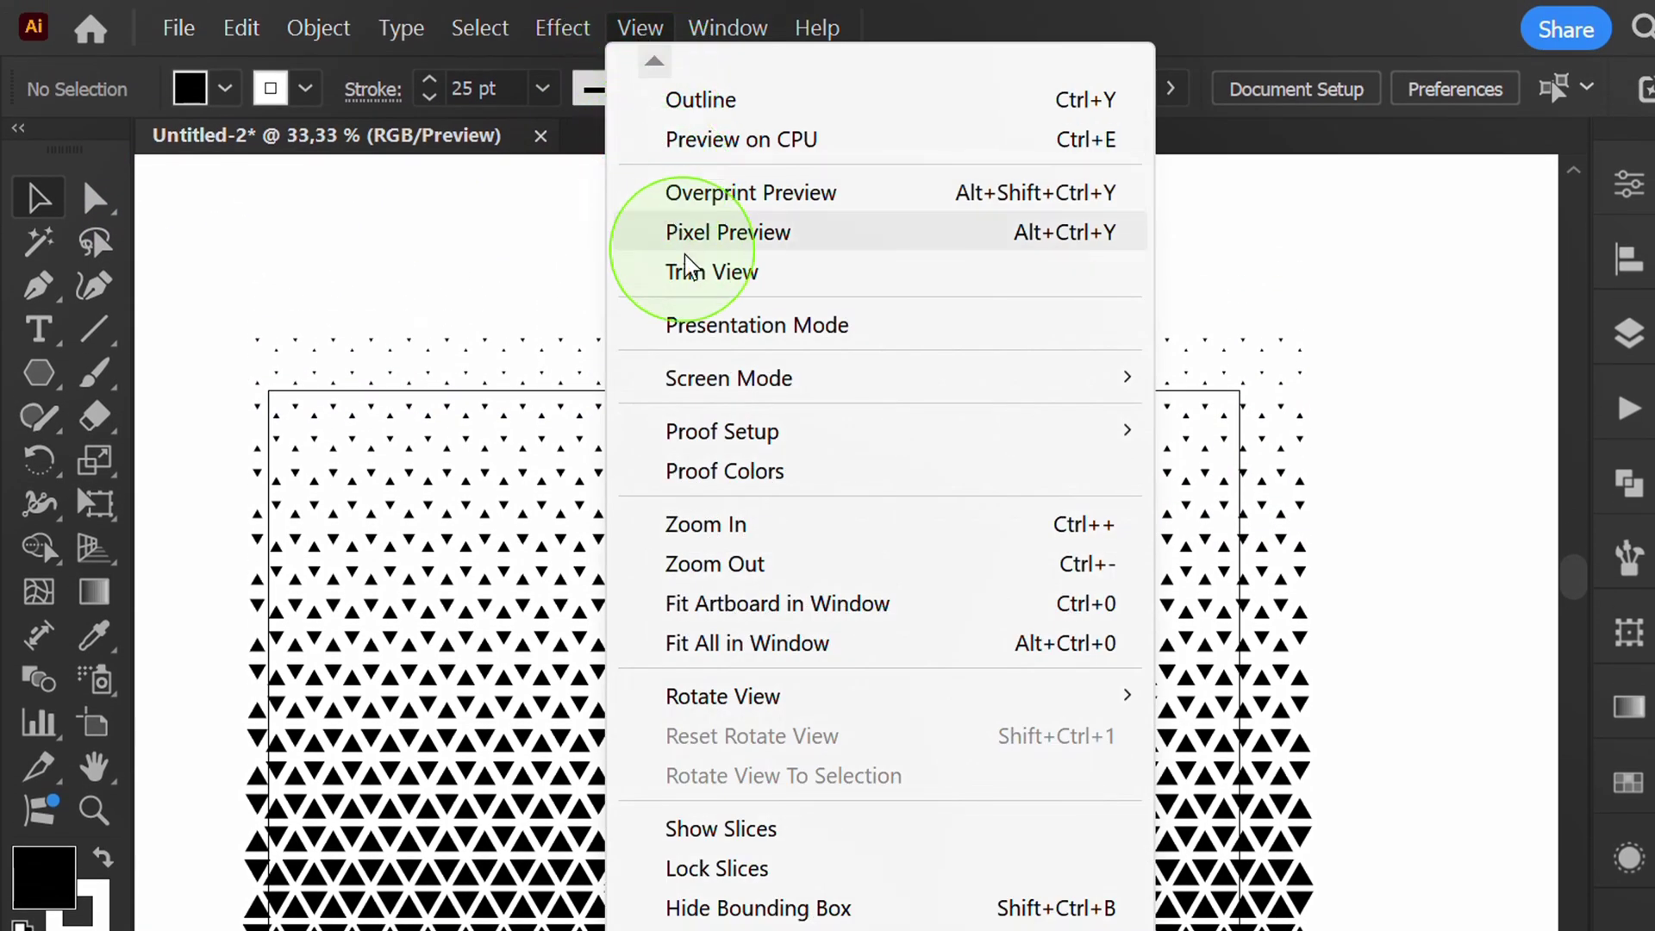
pyautogui.click(789, 276)
pyautogui.hotkey('ctrl', '-')
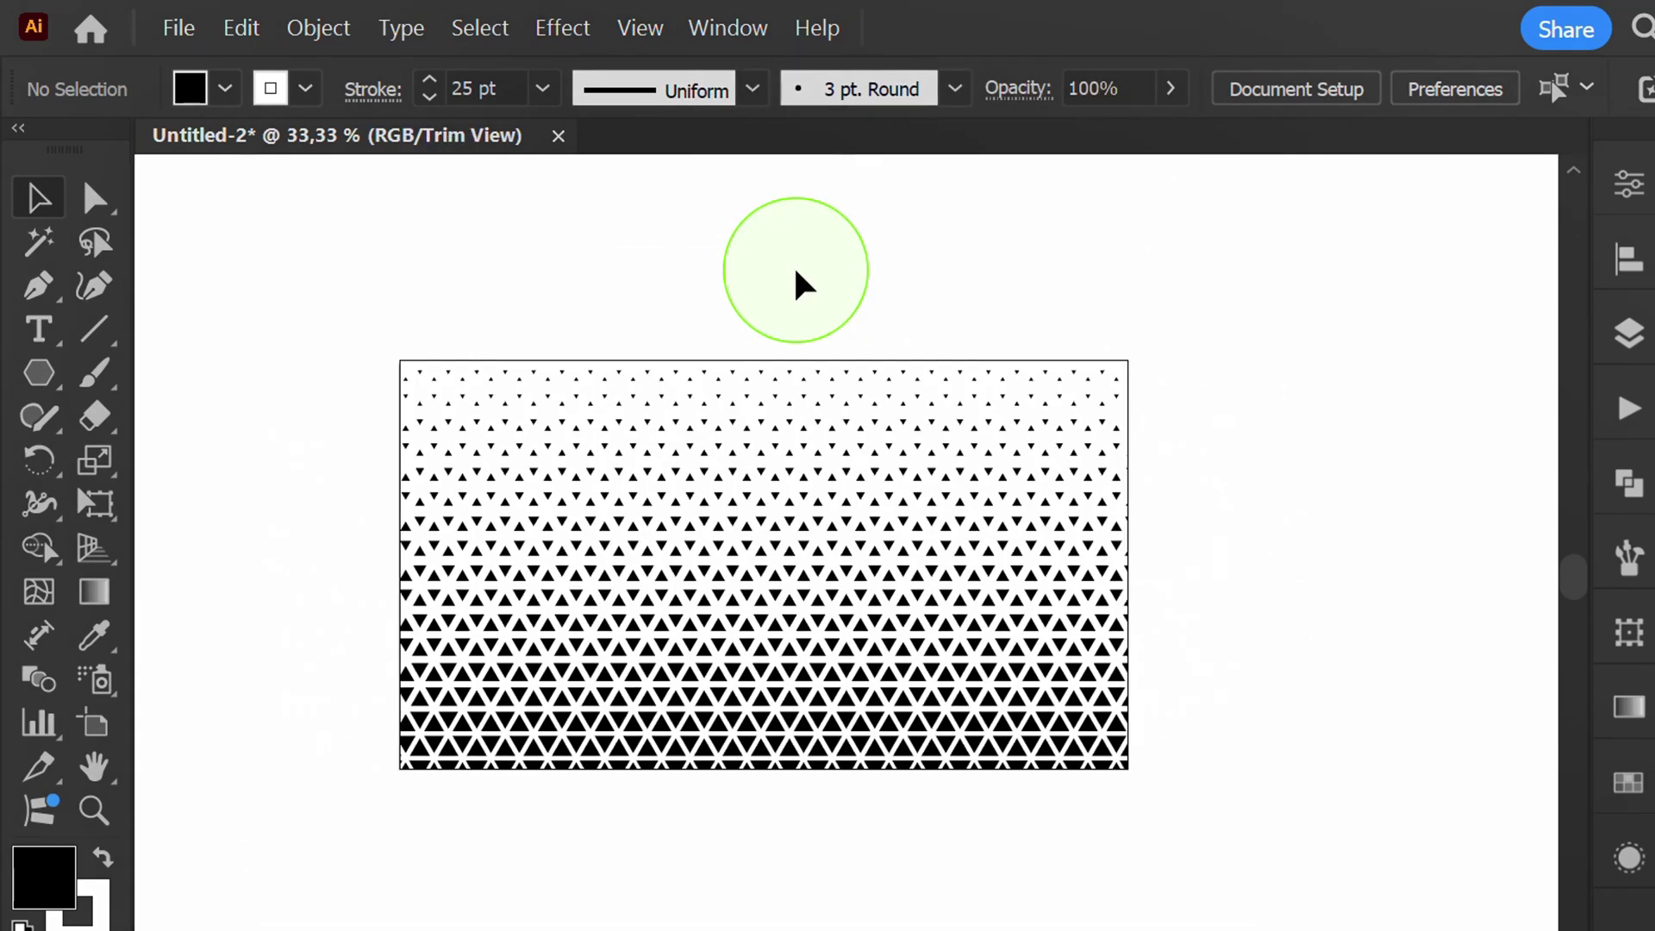
# Step: Nudge the triangle blend slightly left and down into place, then deselect
pyautogui.moveTo(1273, 228); pyautogui.dragTo(914, 565)
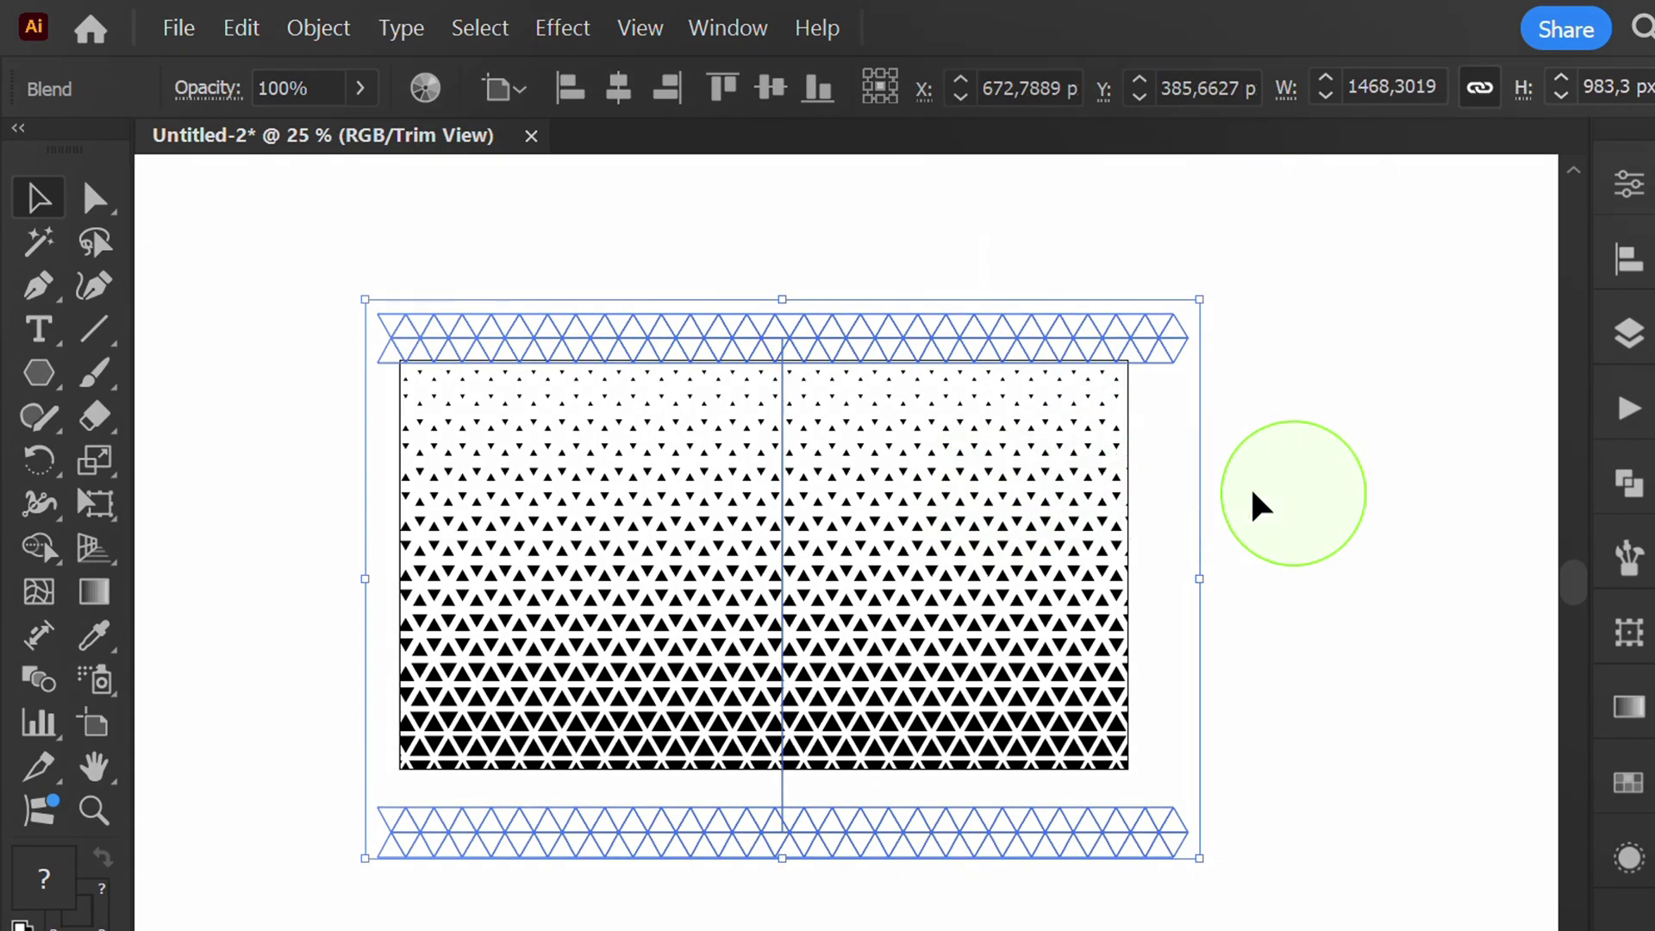
pyautogui.press('Left')
pyautogui.press('Left')
pyautogui.press('Left')
pyautogui.press('Left')
pyautogui.press('Left')
pyautogui.press('Left')
pyautogui.press('Up')
pyautogui.press('Up')
pyautogui.press('Up')
pyautogui.press('Up')
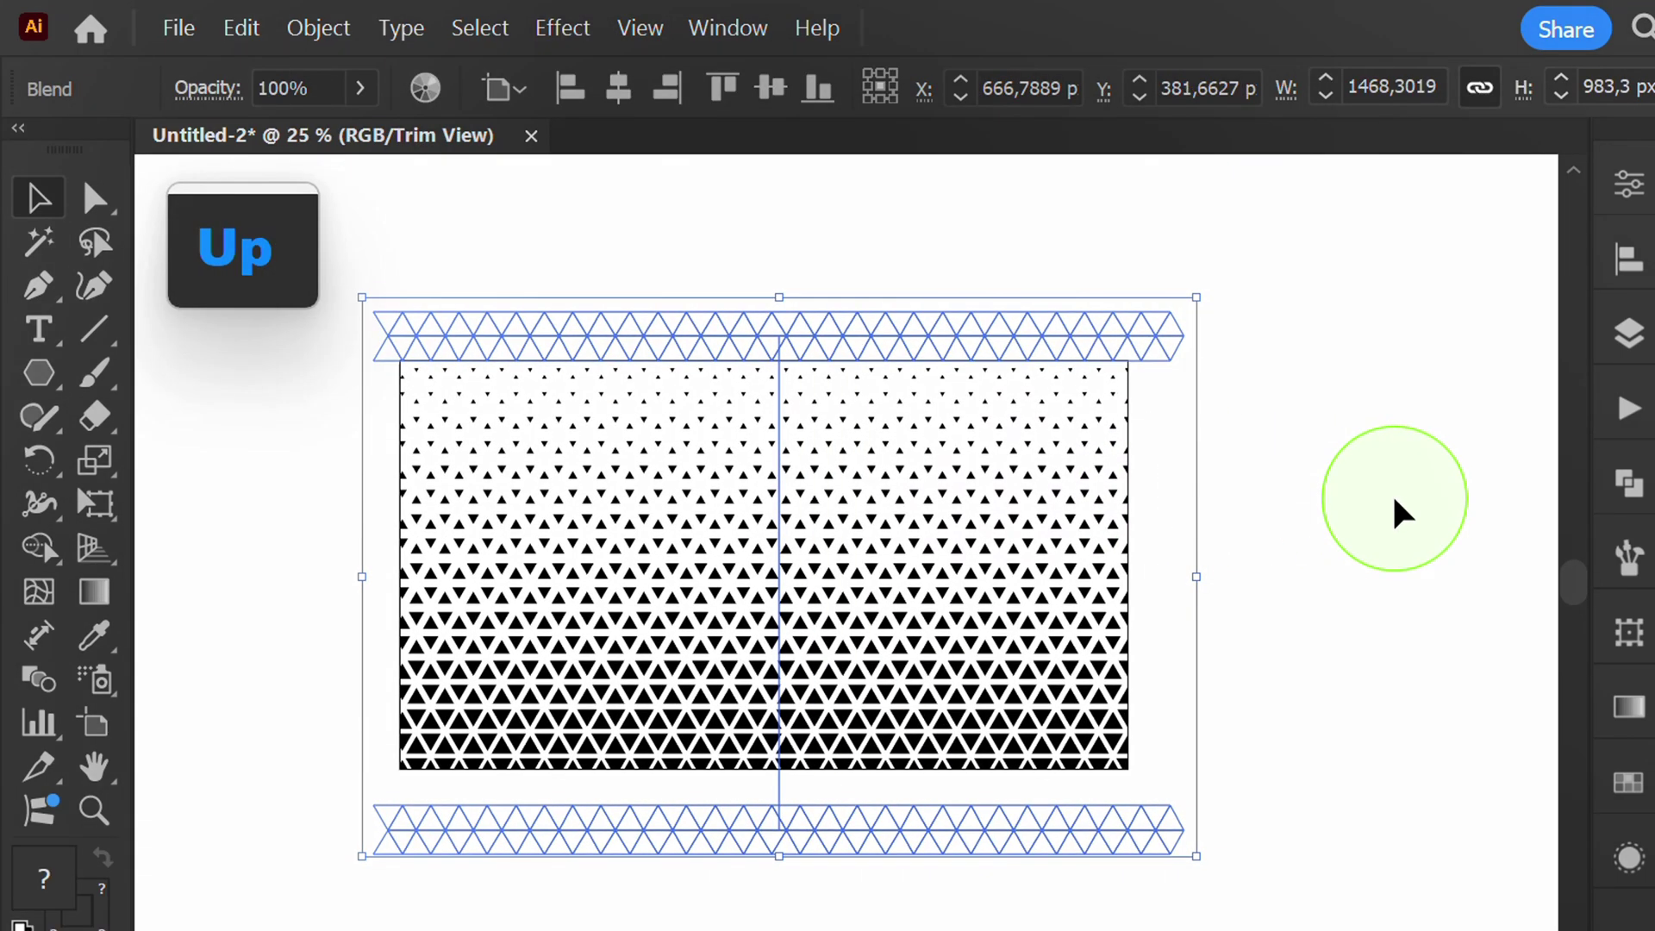
pyautogui.press('Down')
pyautogui.hotkey('shift', 'Down')
pyautogui.hotkey('shift', 'Left')
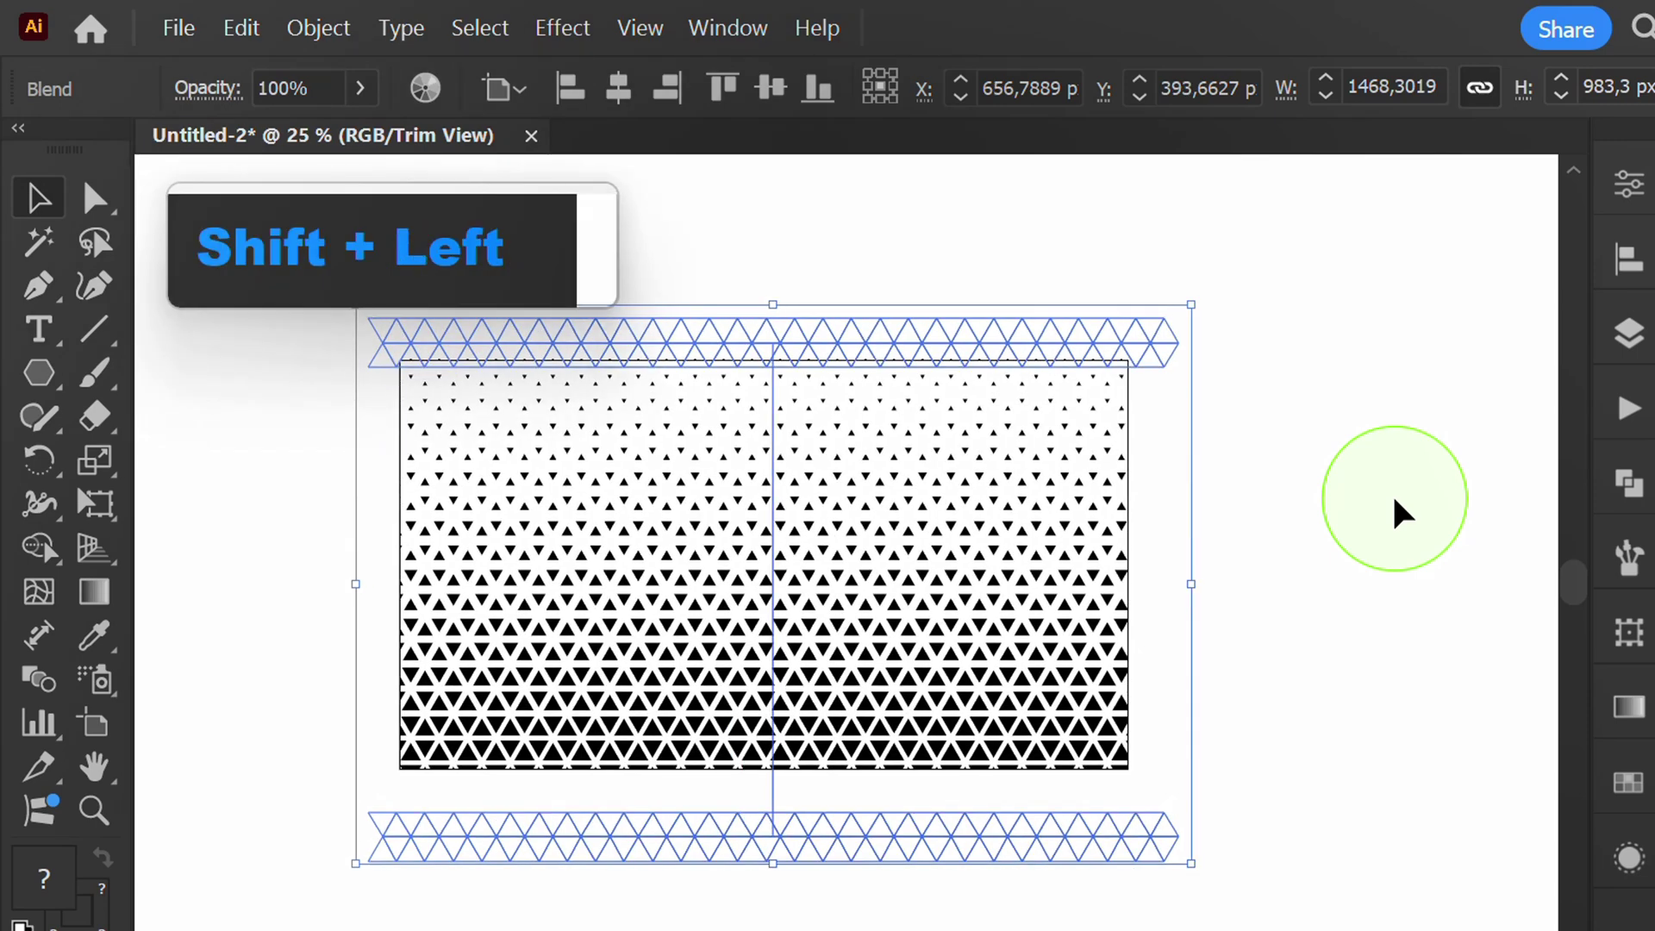
pyautogui.hotkey('shift', 'Right')
pyautogui.press('Down')
pyautogui.press('Down')
pyautogui.press('Down')
pyautogui.press('Down')
pyautogui.click(1401, 513)
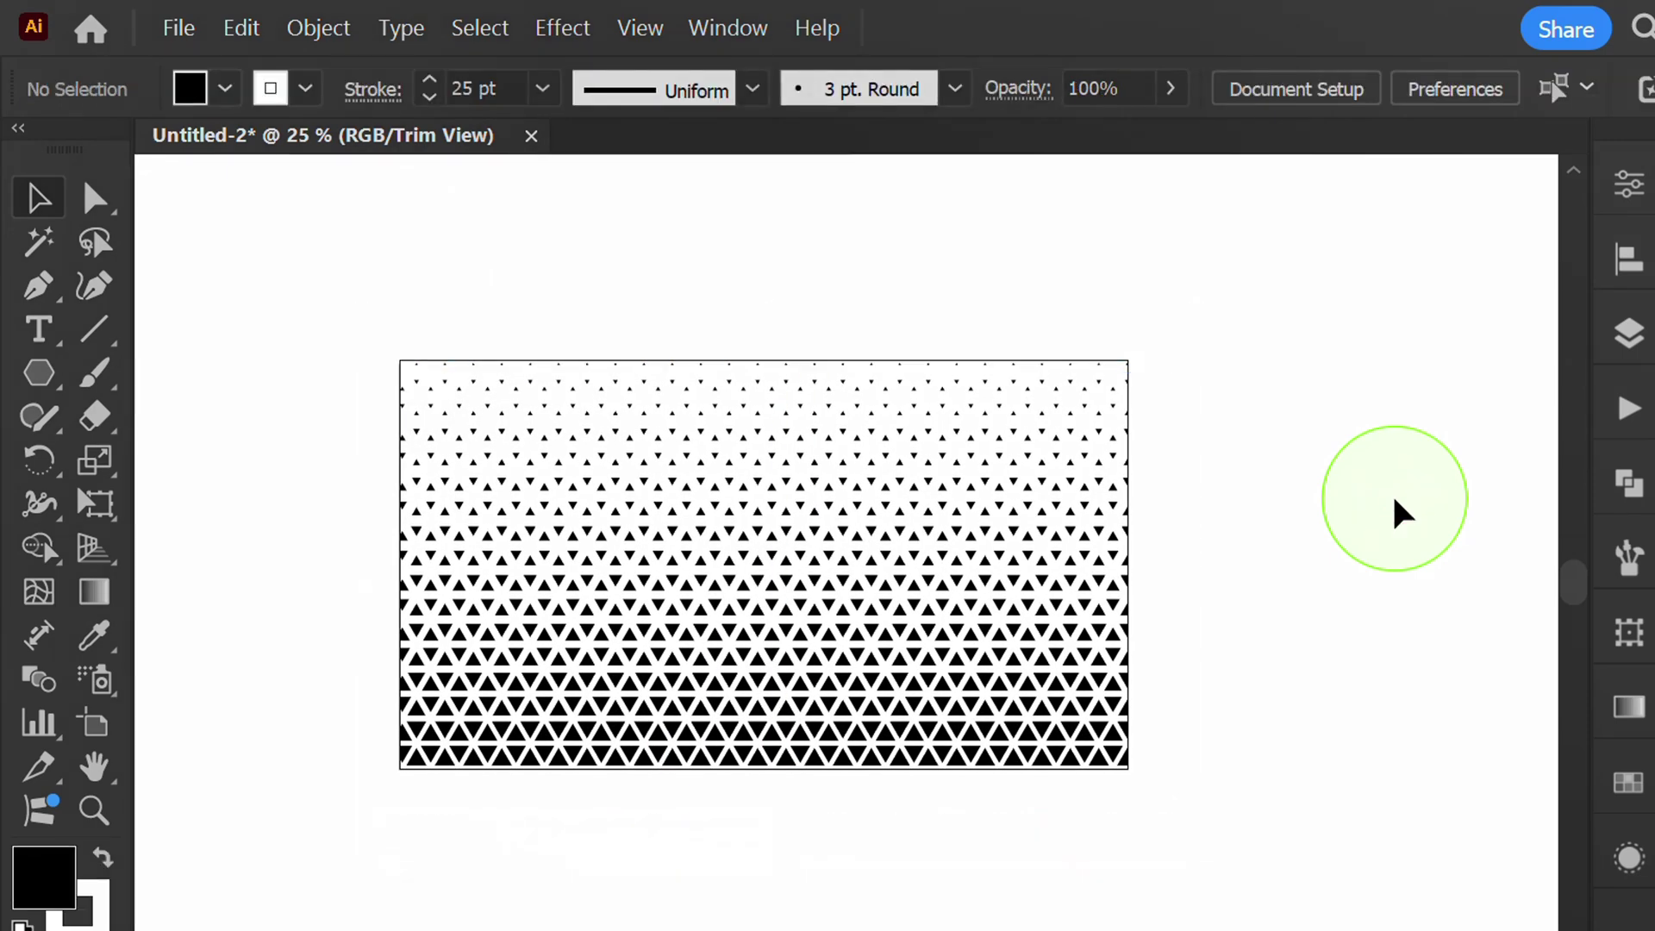
# Step: Rasterize the triangle blend as RGB at High (300 ppi) with a white background
pyautogui.click(970, 654)
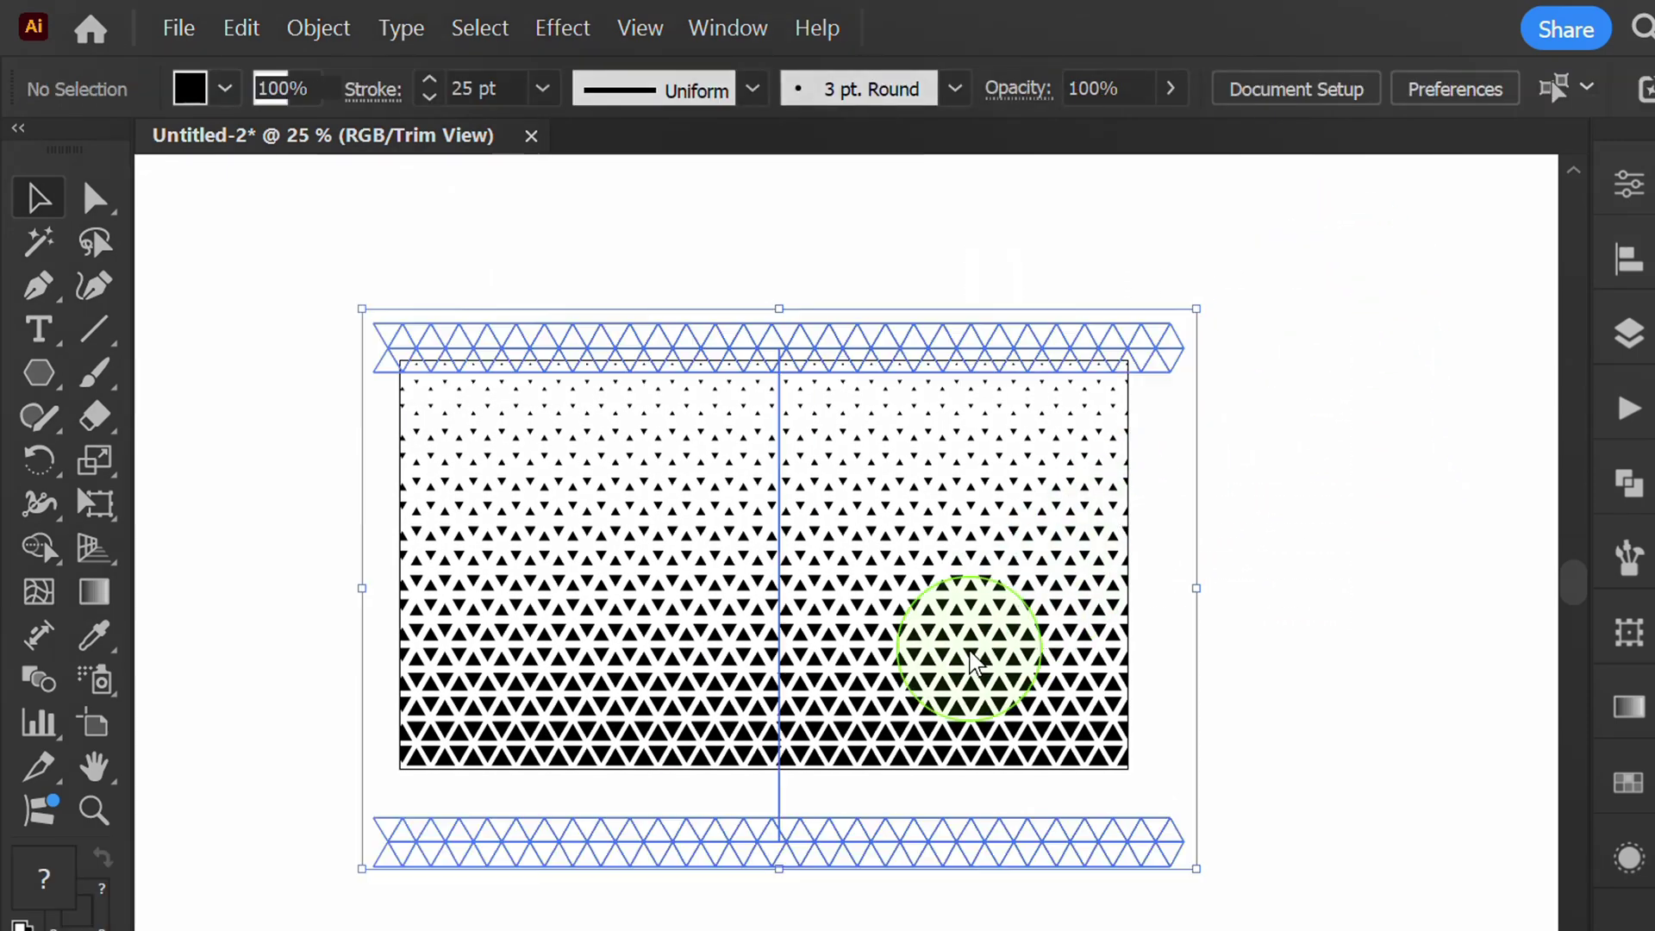
pyautogui.click(343, 28)
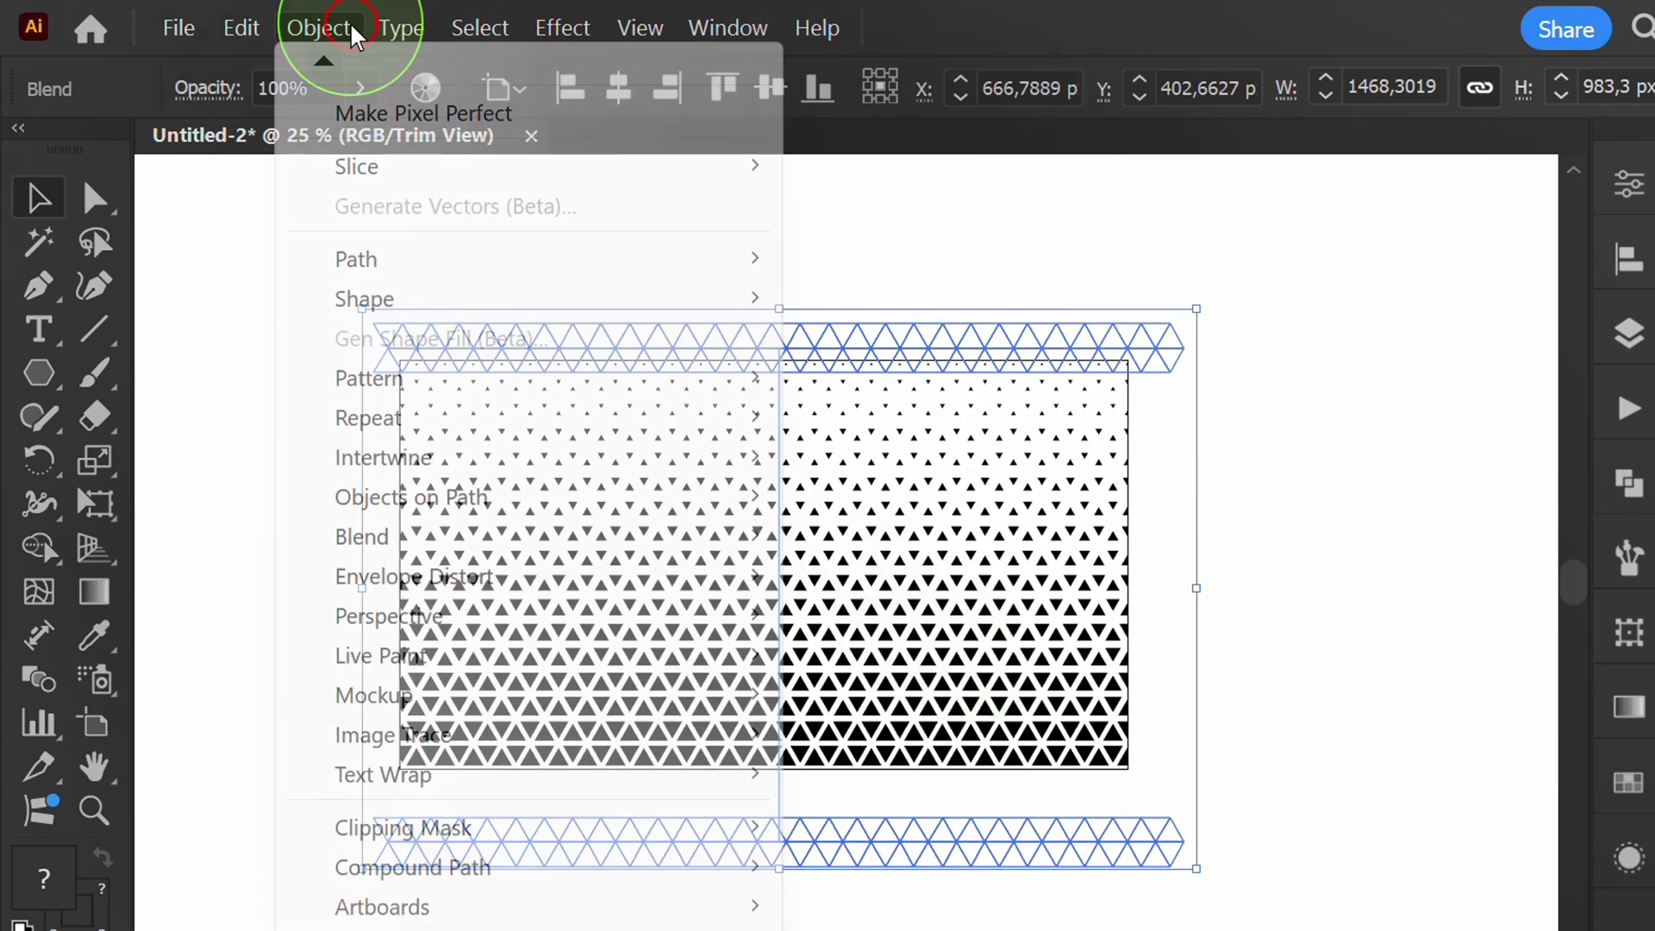
pyautogui.moveTo(325, 66)
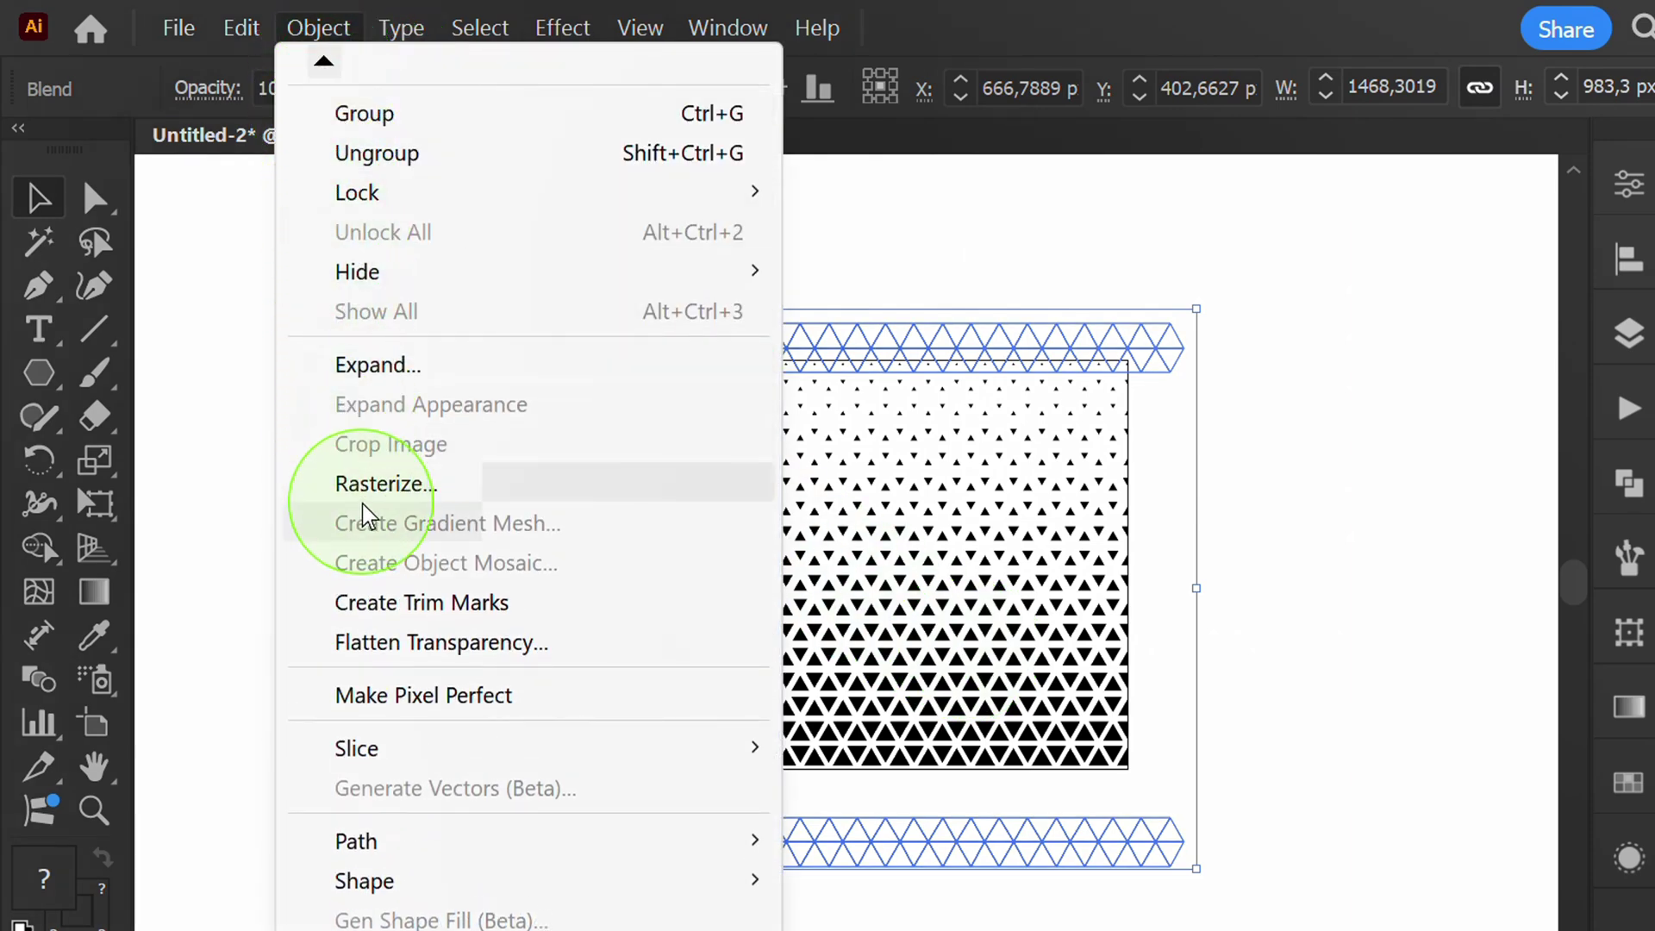
pyautogui.click(468, 488)
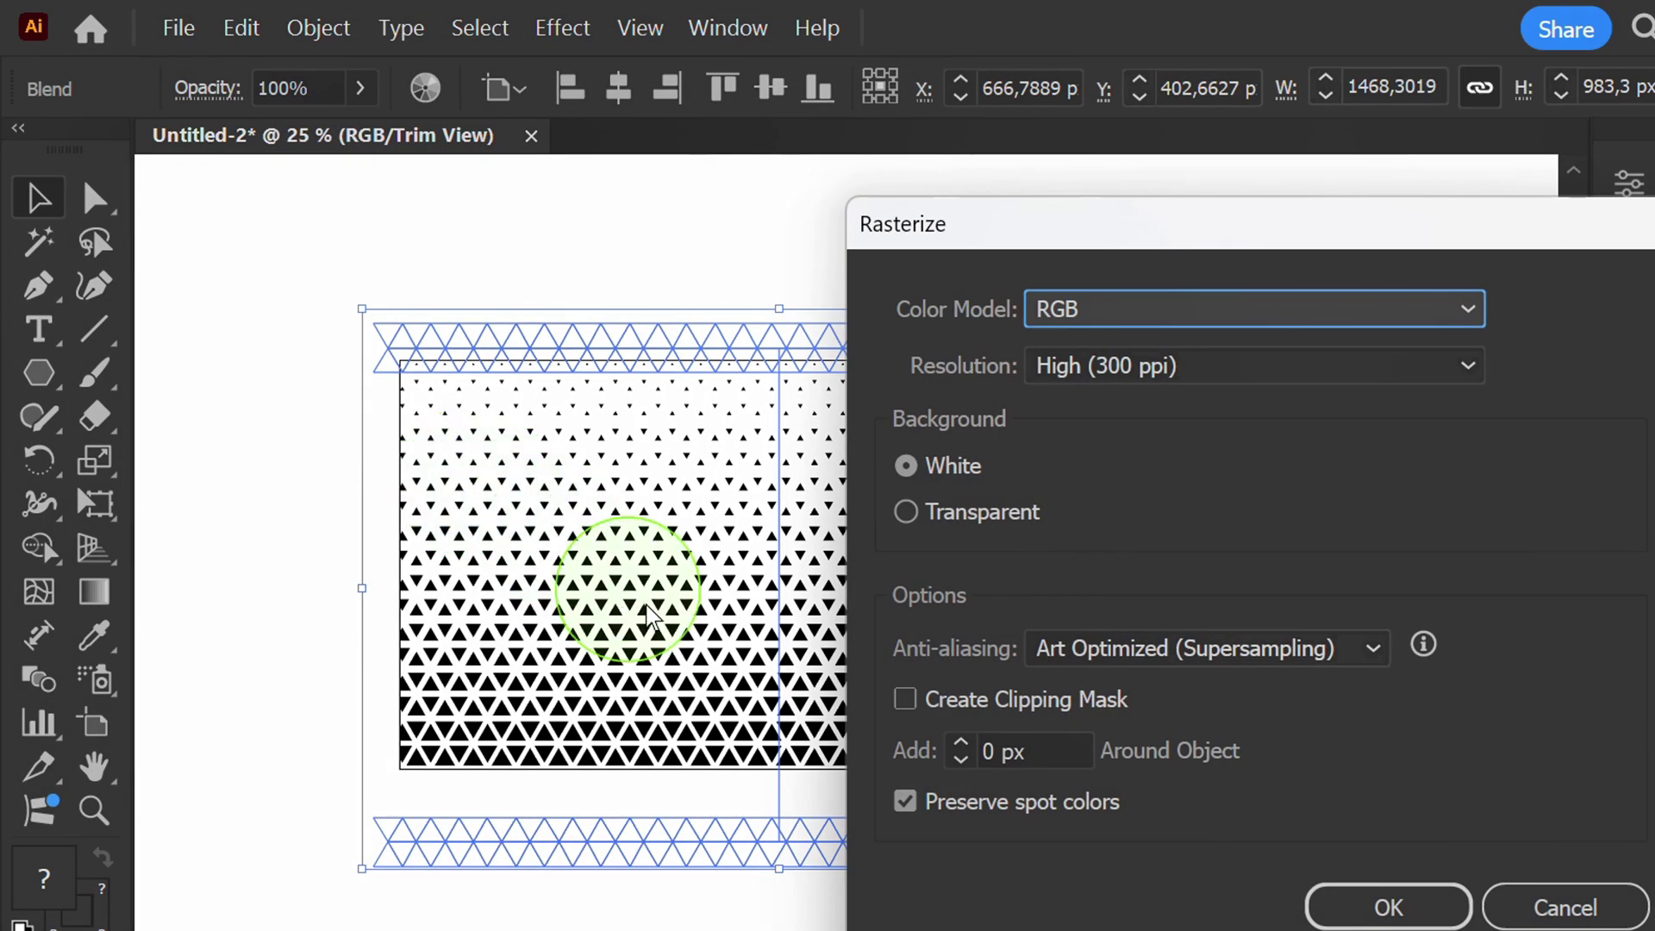
pyautogui.click(1356, 910)
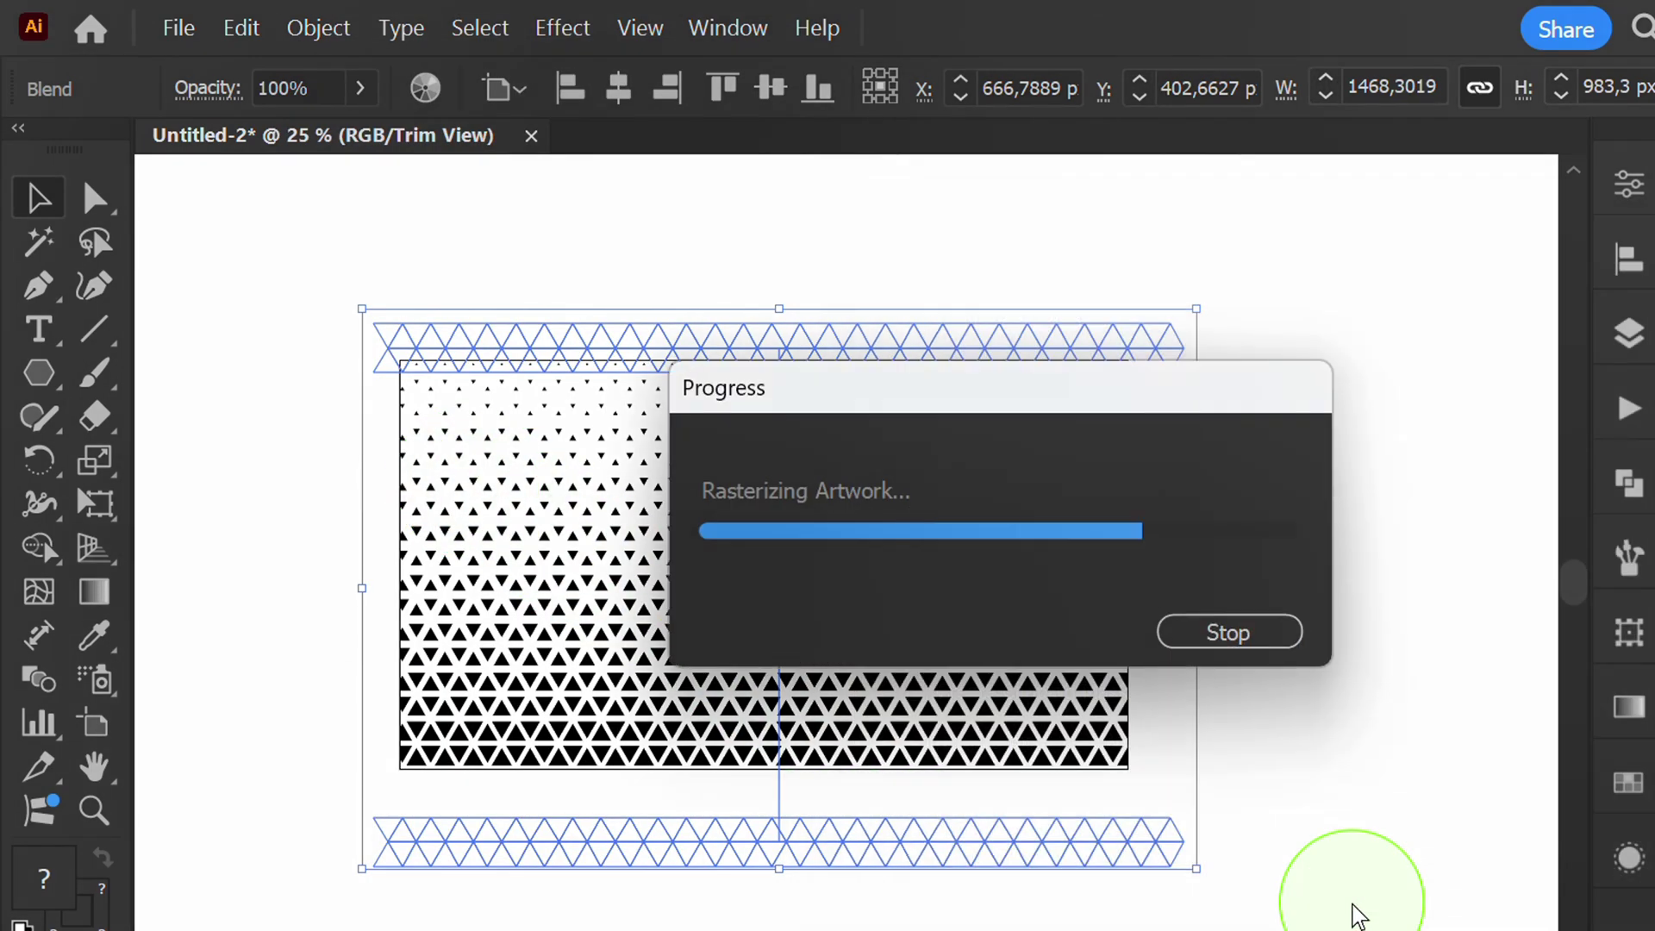
# Step: Apply Image Trace Make and Expand to the rasterized pattern, accepting the slow-tracing warning
pyautogui.click(324, 31)
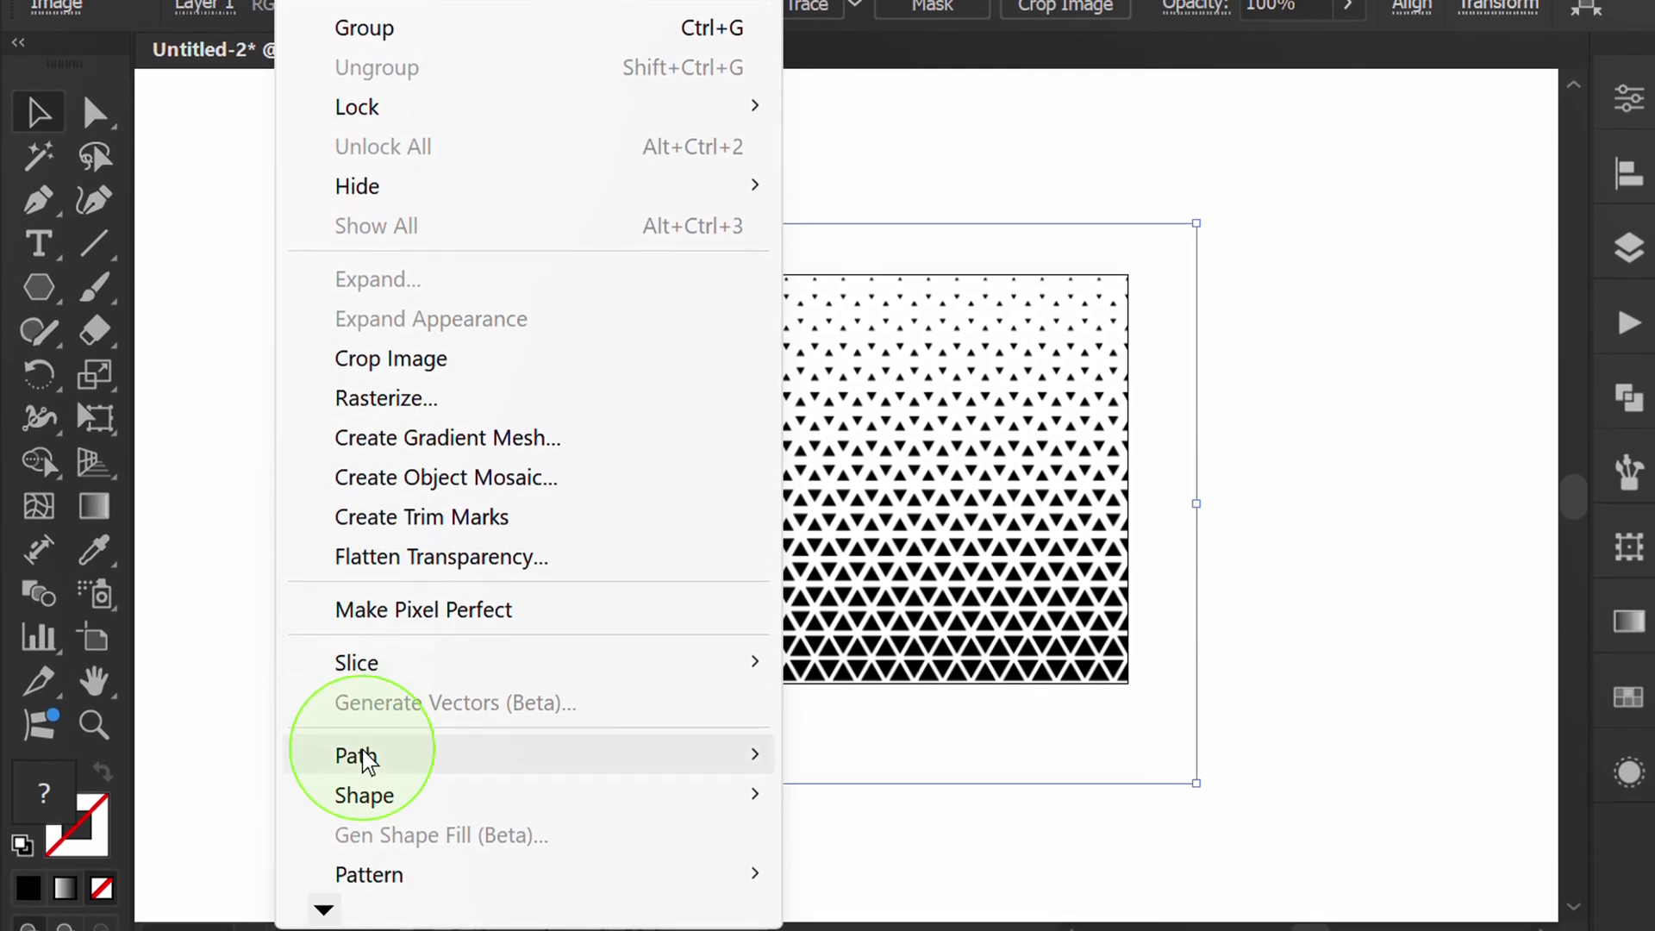
pyautogui.moveTo(326, 886)
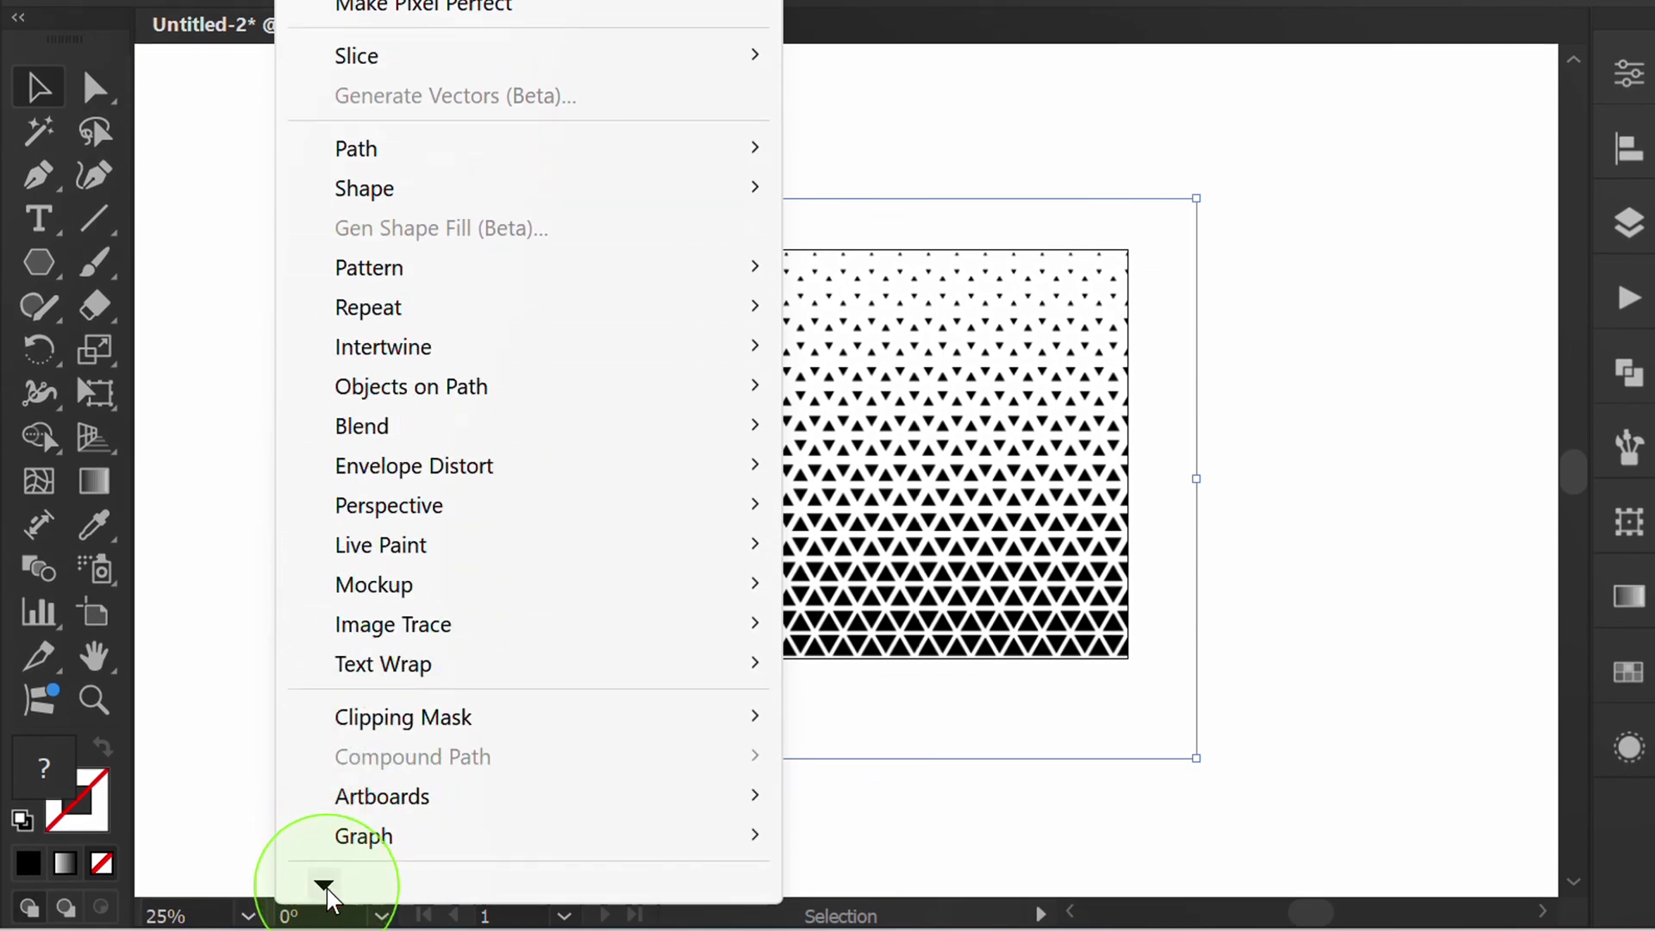
pyautogui.moveTo(571, 624)
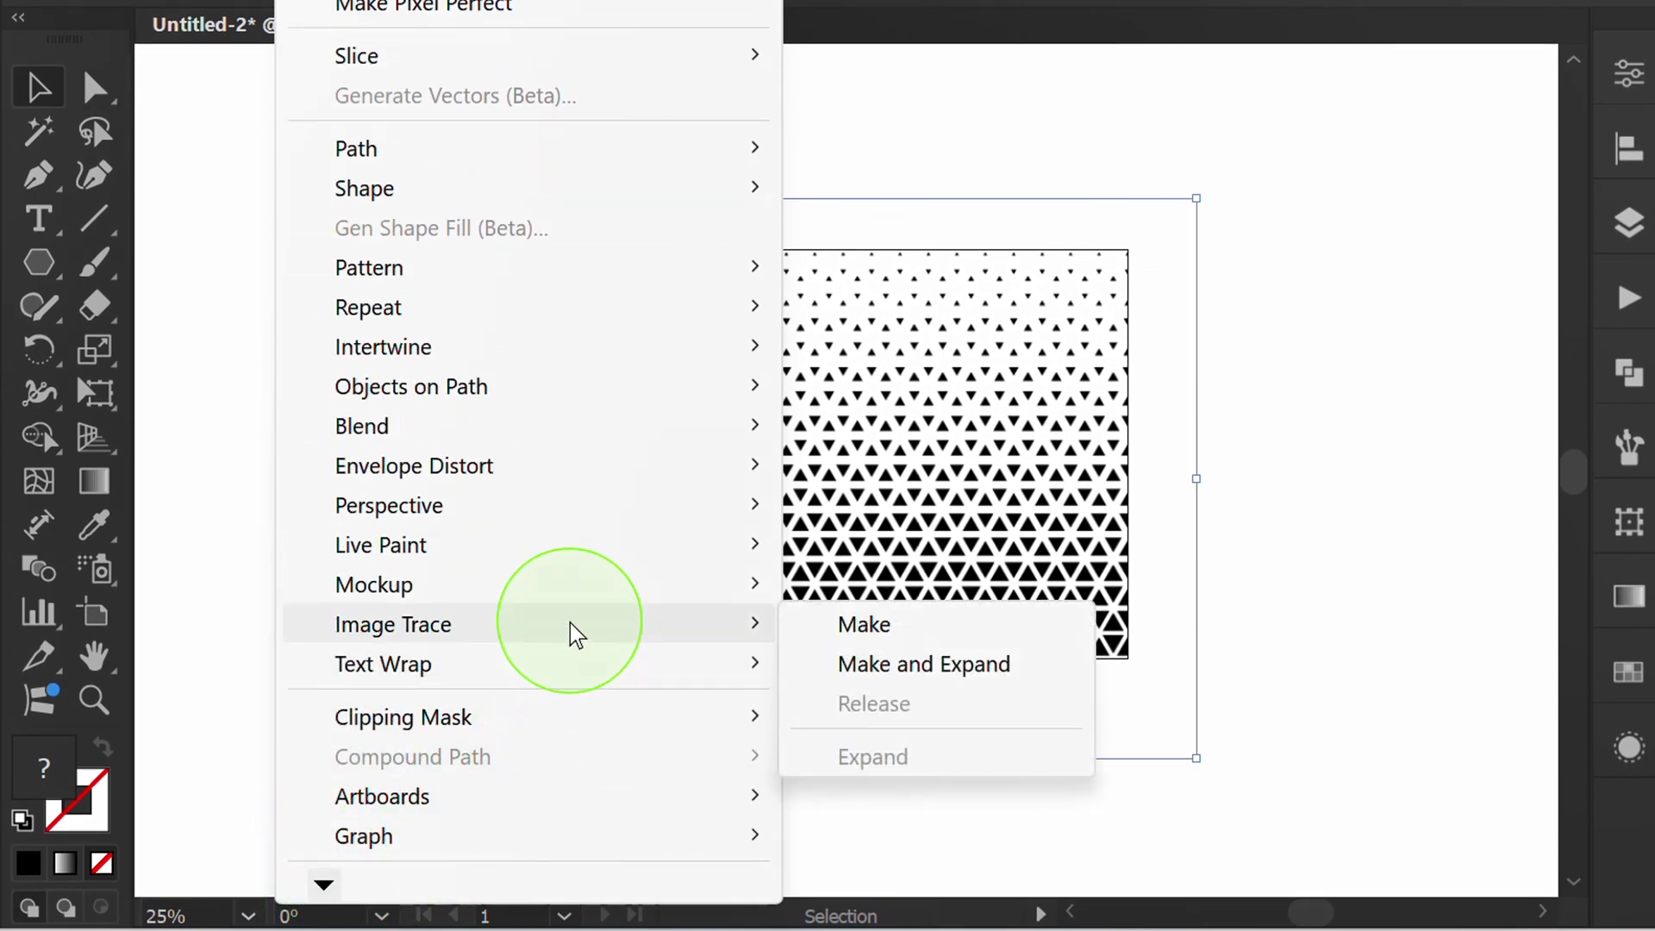
pyautogui.click(981, 667)
pyautogui.click(1281, 540)
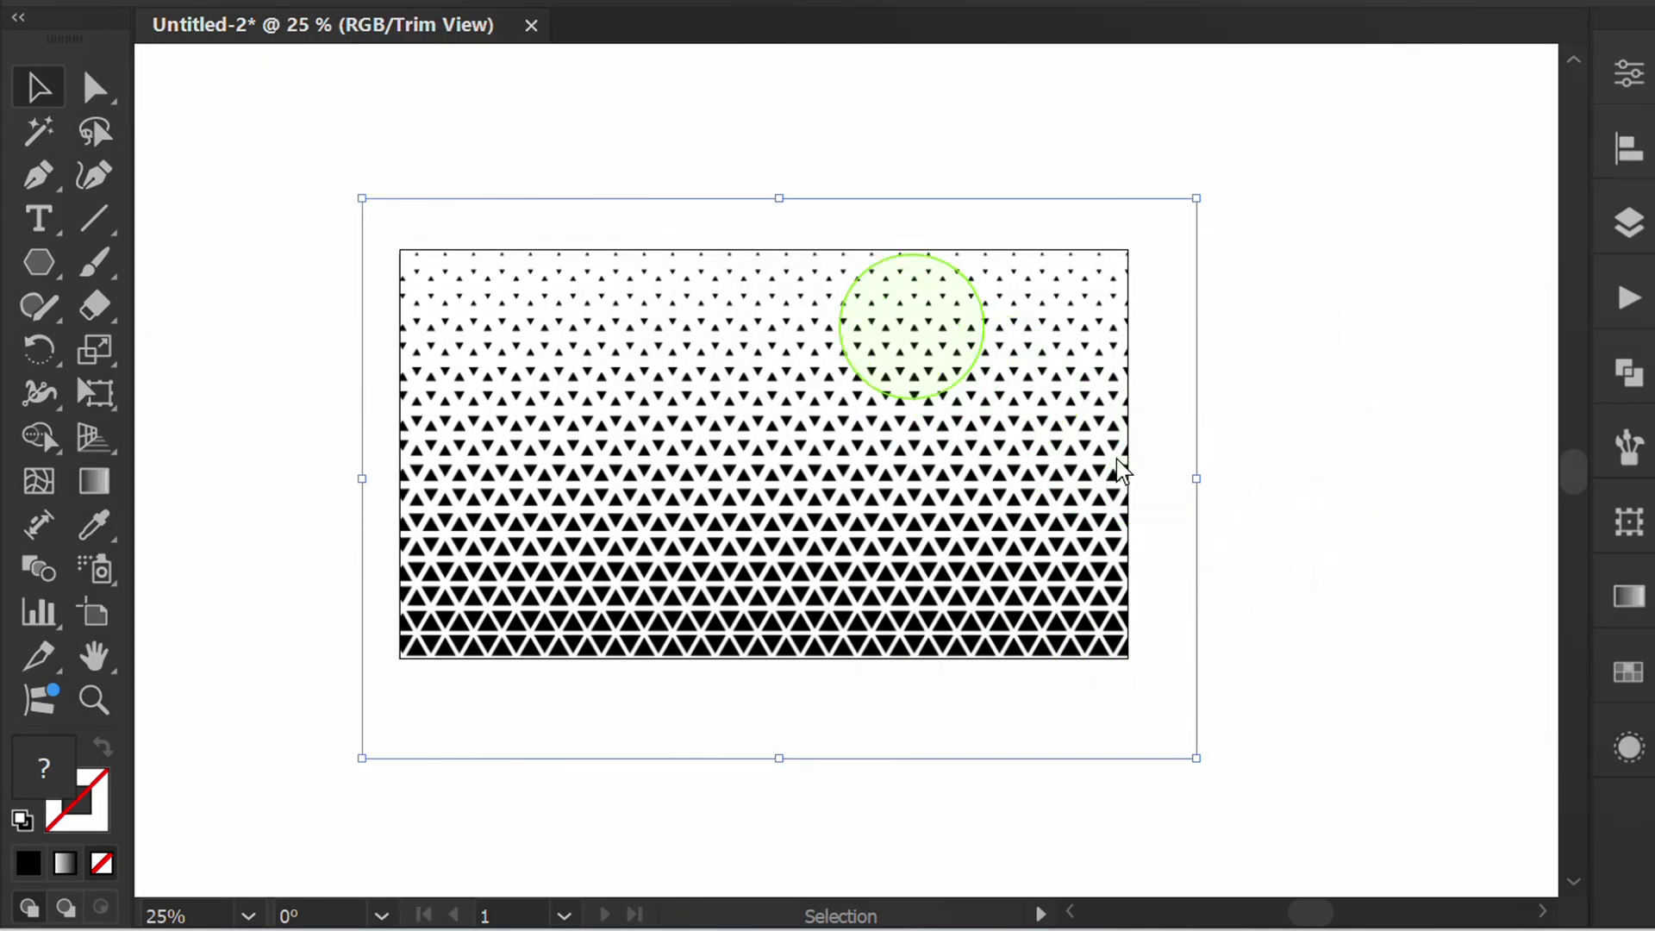
pyautogui.rightClick(907, 321)
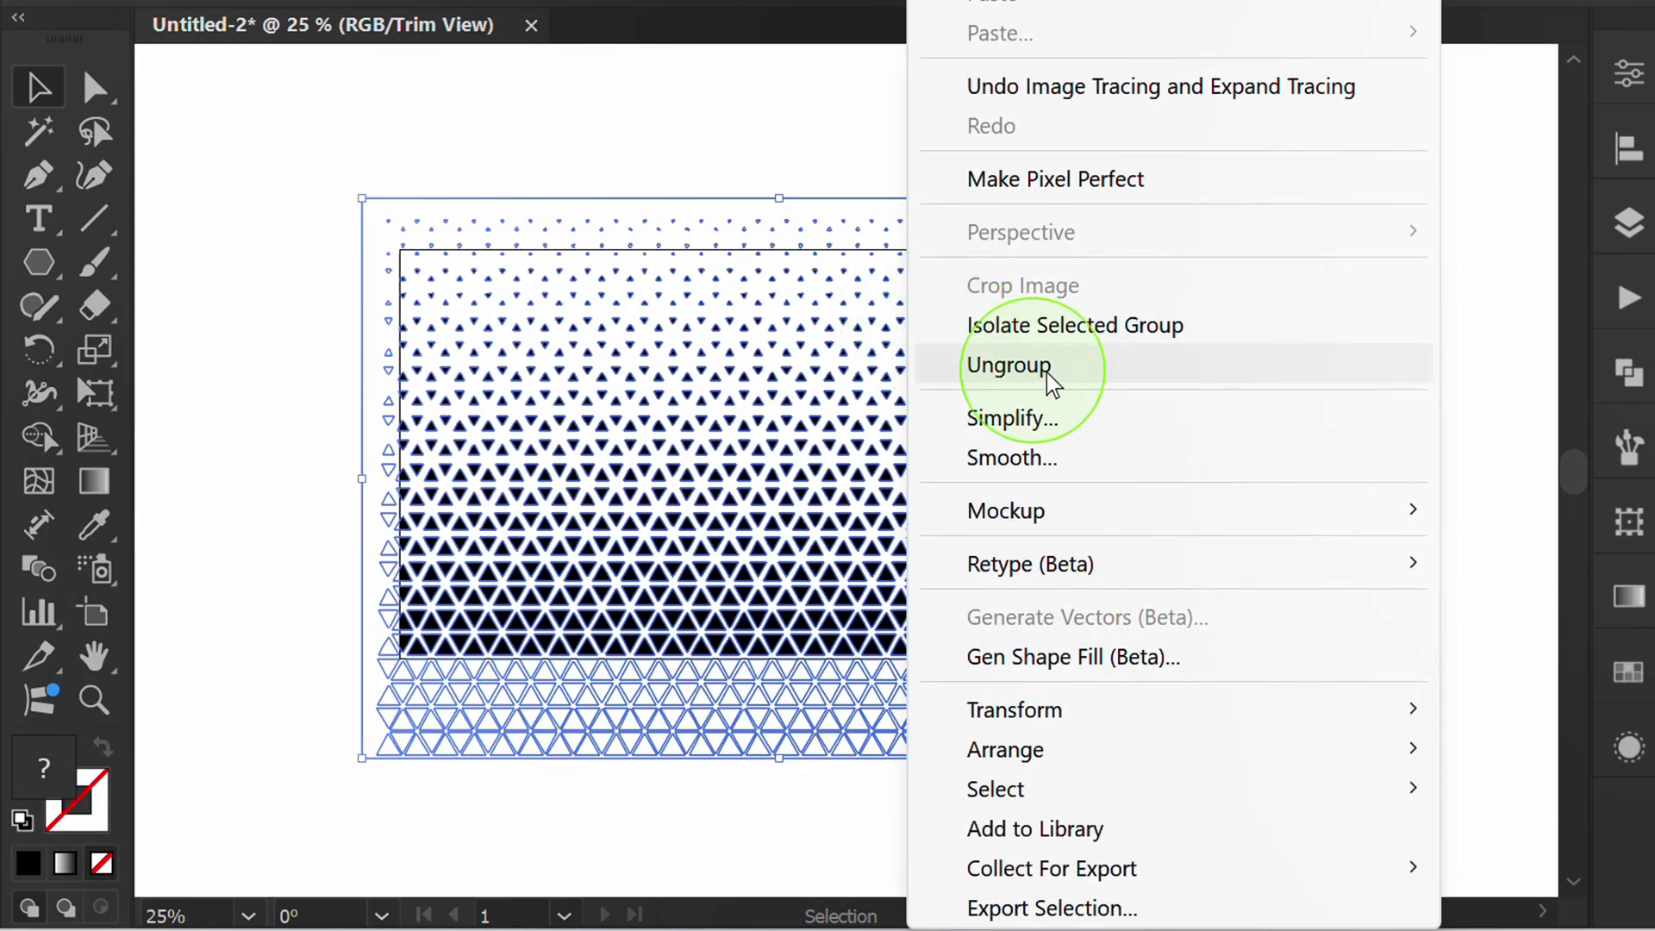
# Step: Ungroup the traced paths and delete the white background shape at the top-right
pyautogui.click(1083, 369)
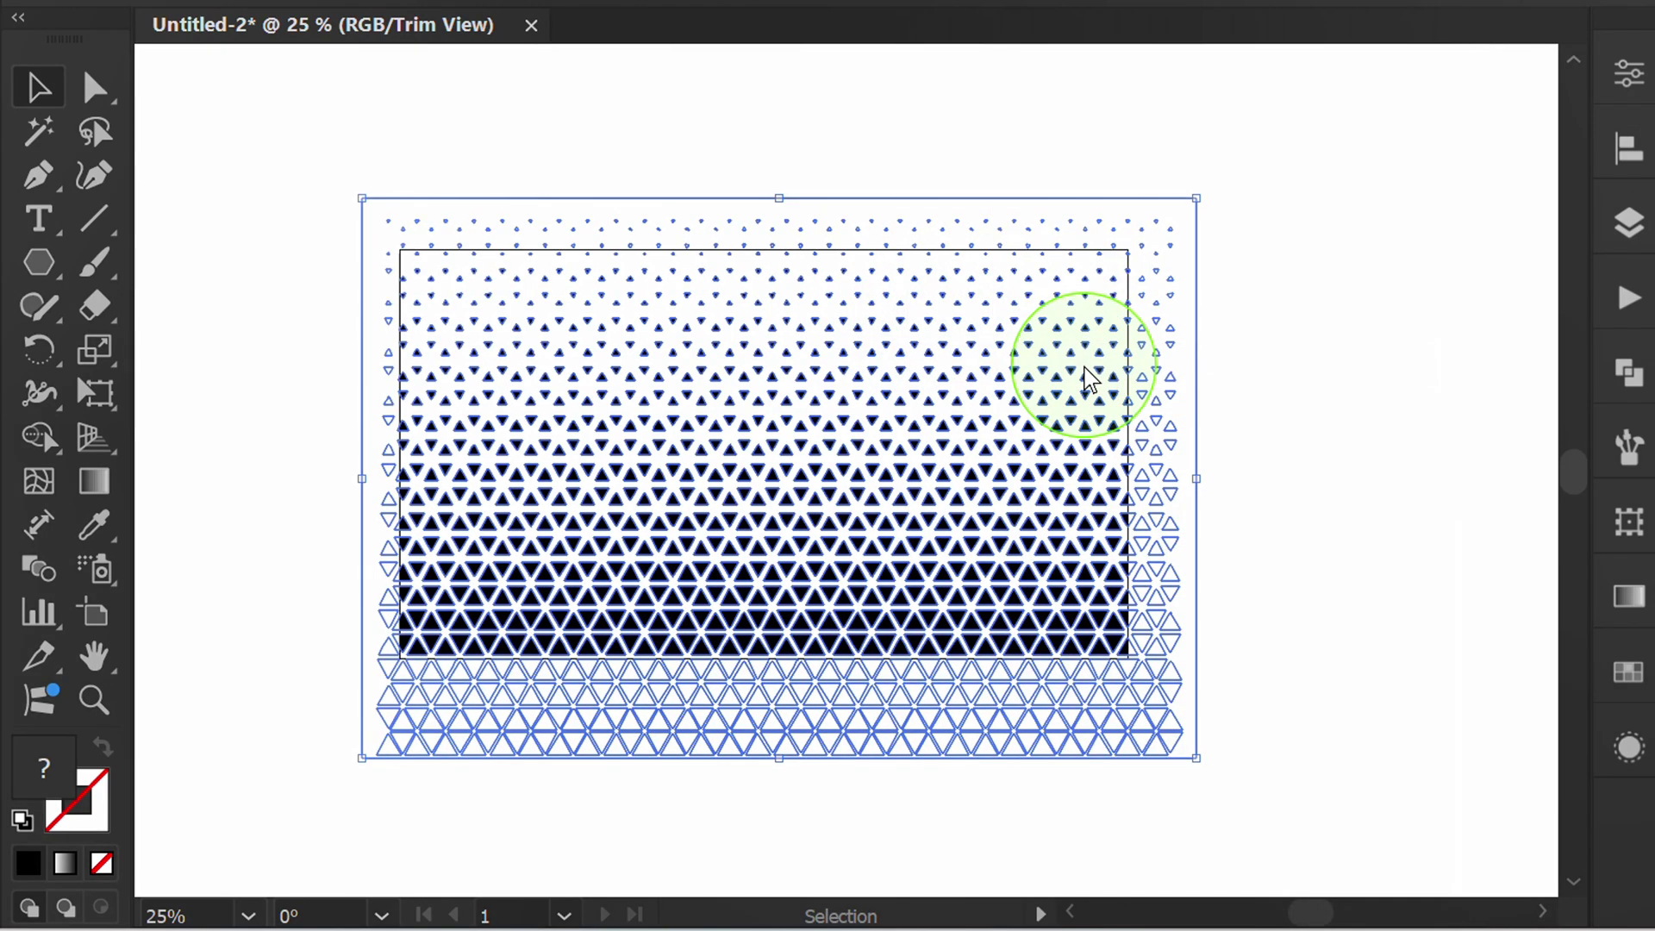
pyautogui.click(1362, 338)
pyautogui.scroll(3, 1192, 199)
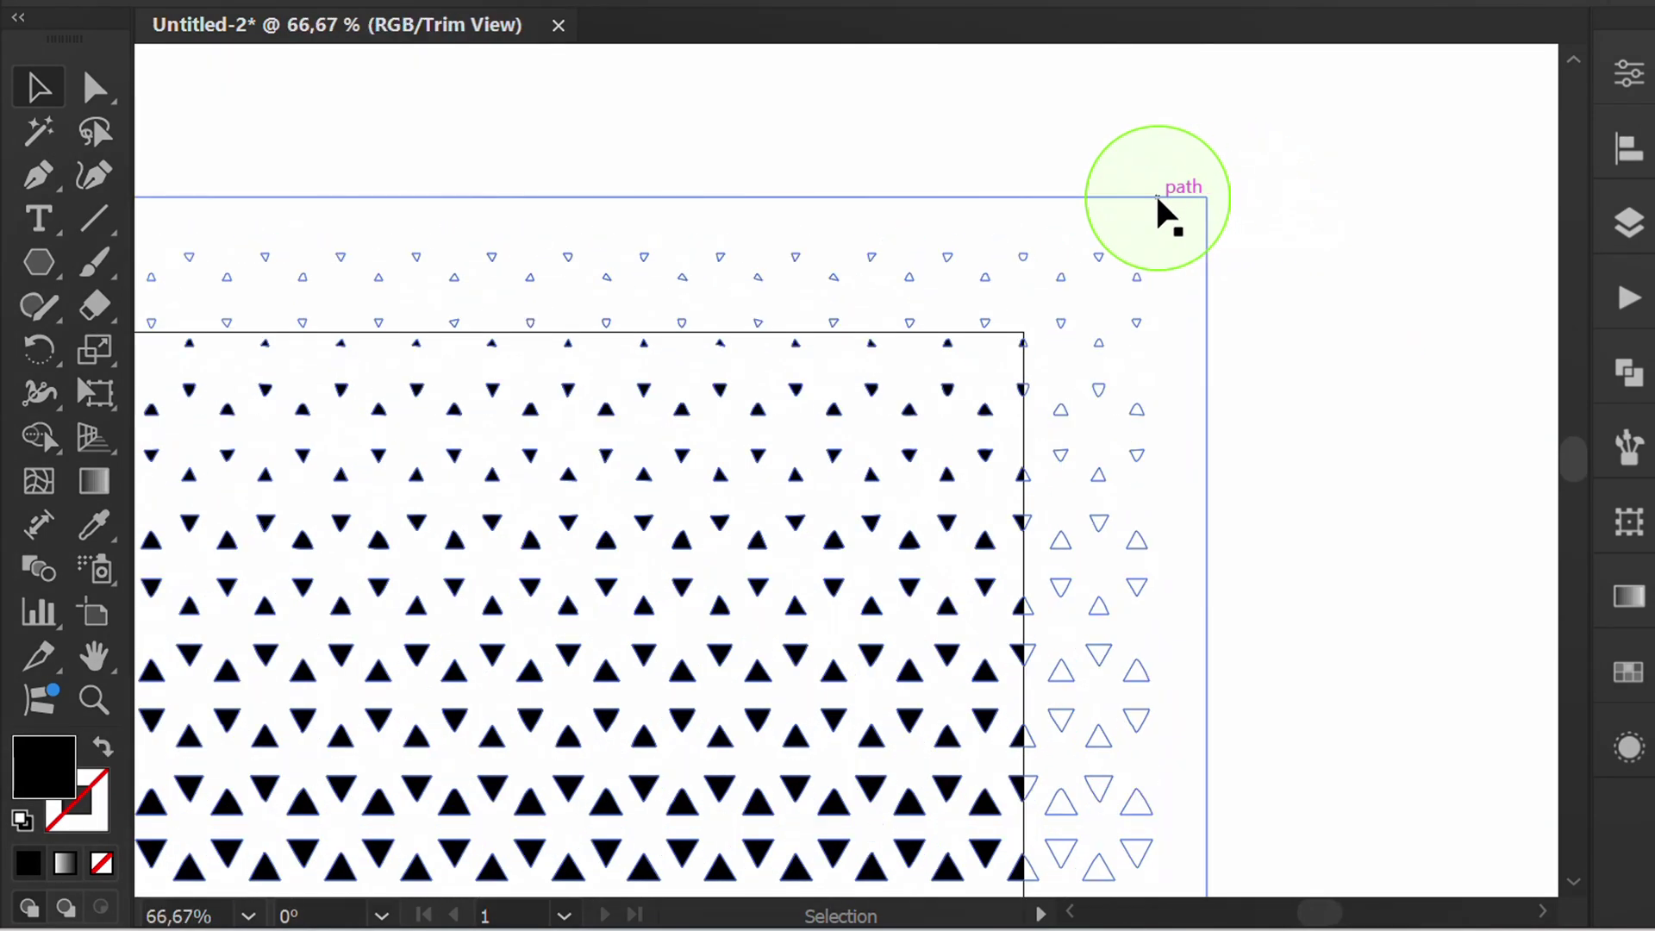
pyautogui.scroll(2, 1156, 193)
pyautogui.click(1195, 207)
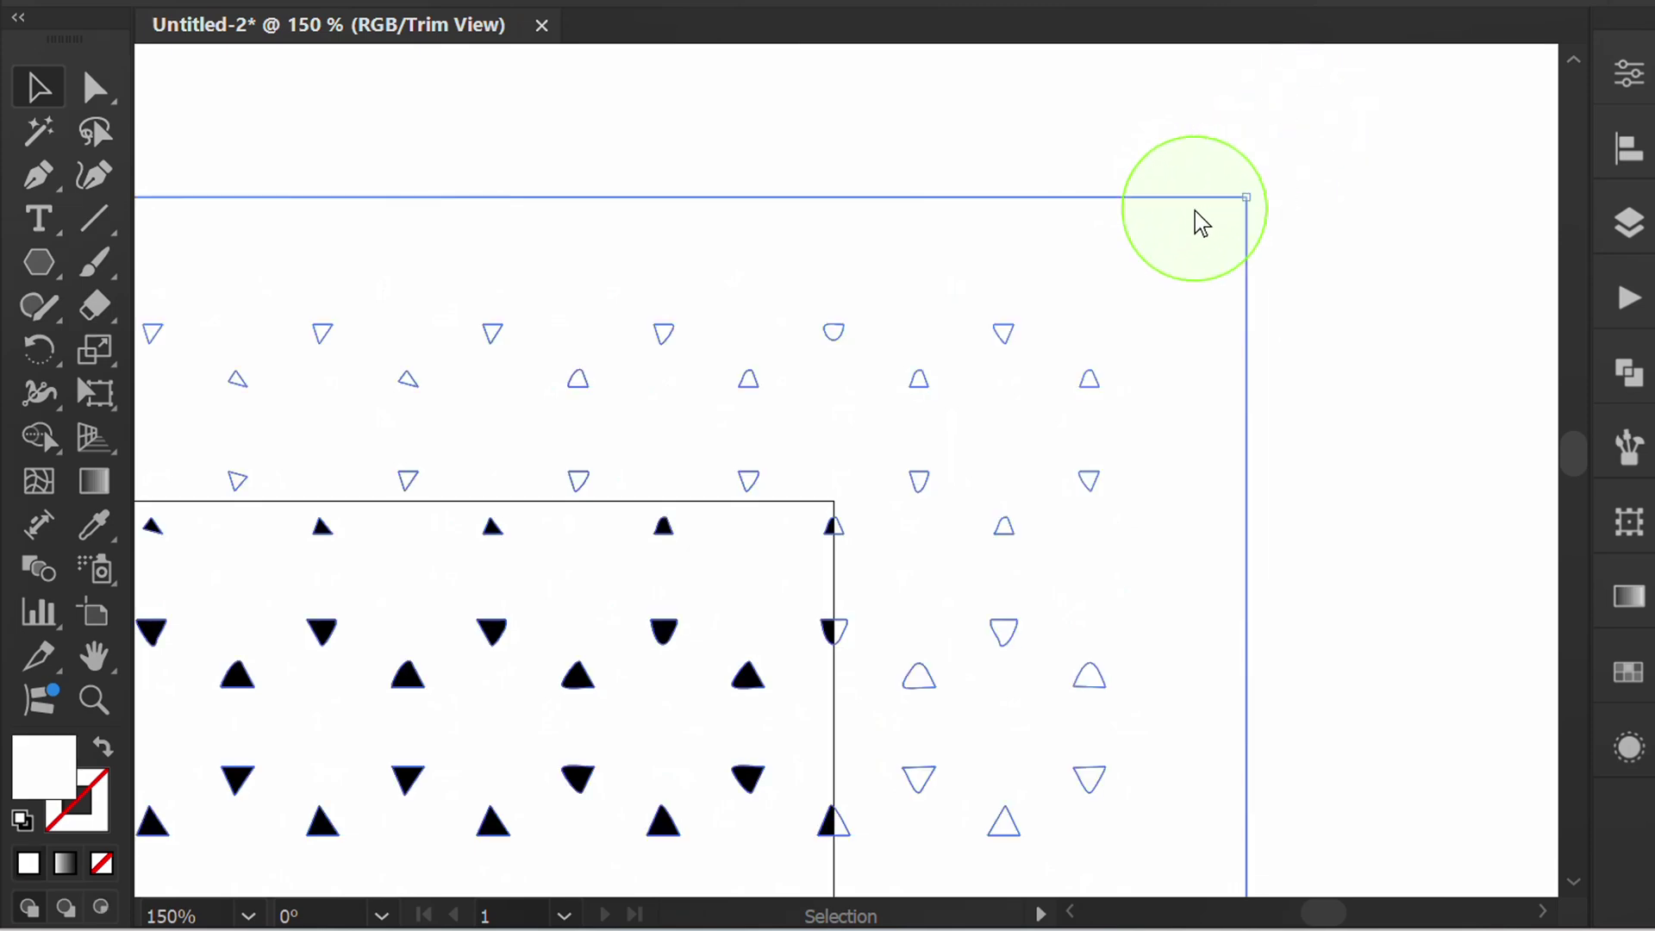
pyautogui.press('Delete')
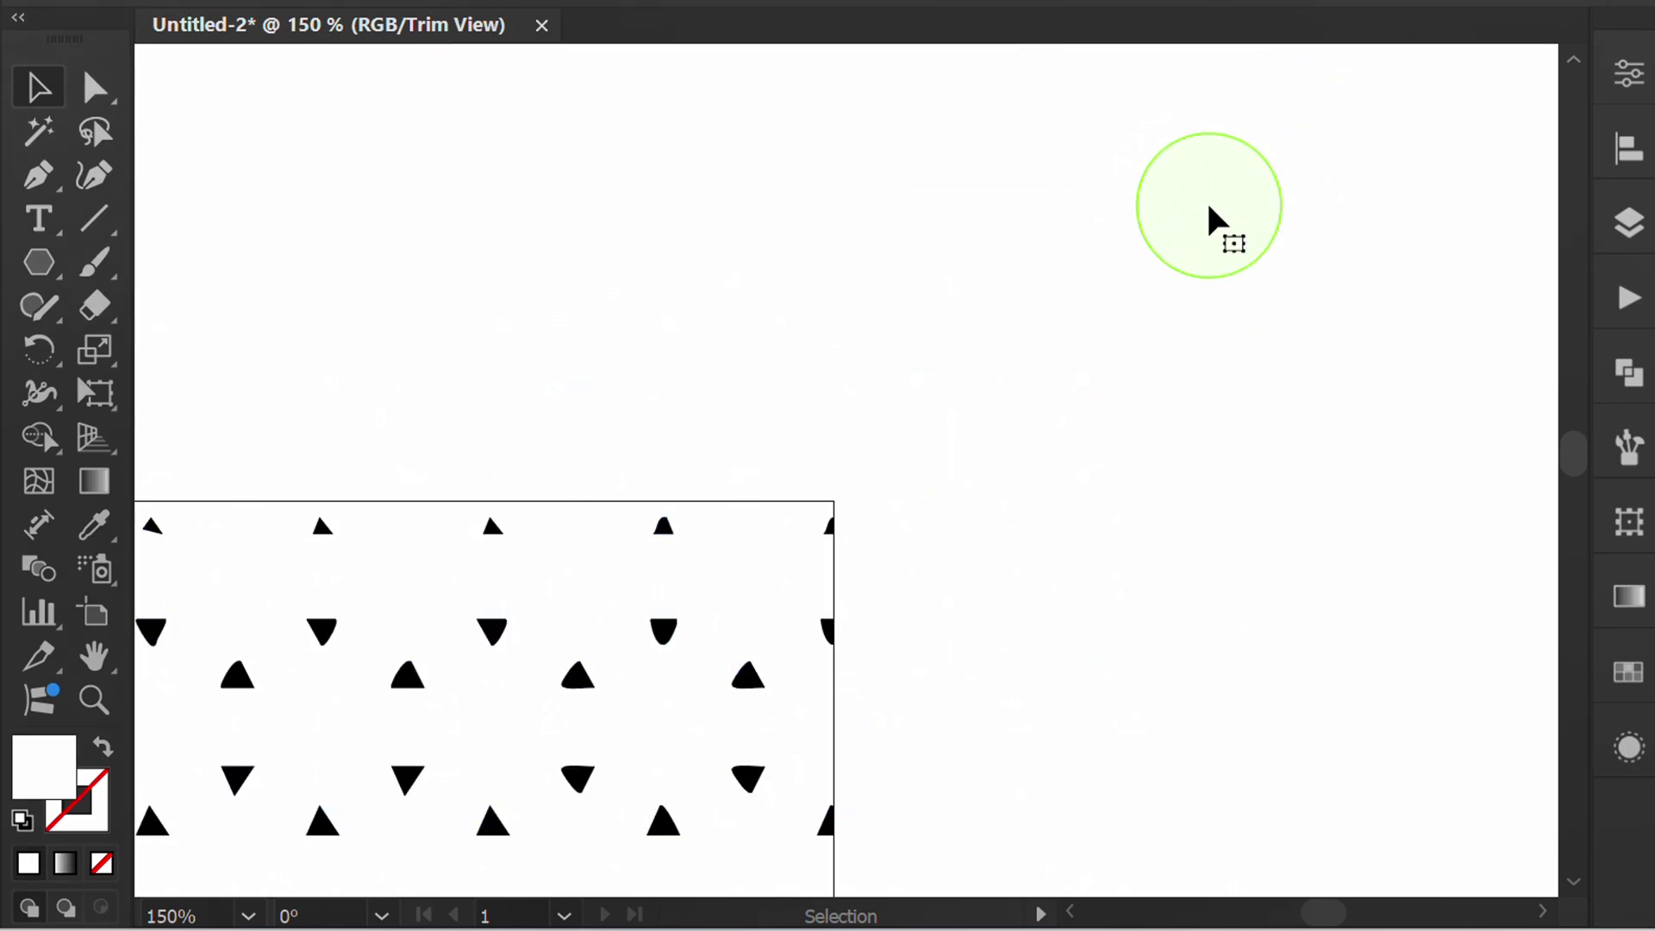
# Step: Zoom back out and marquee-select all the black triangles
pyautogui.scroll(-5, 1207, 211)
pyautogui.scroll(-1, 1203, 220)
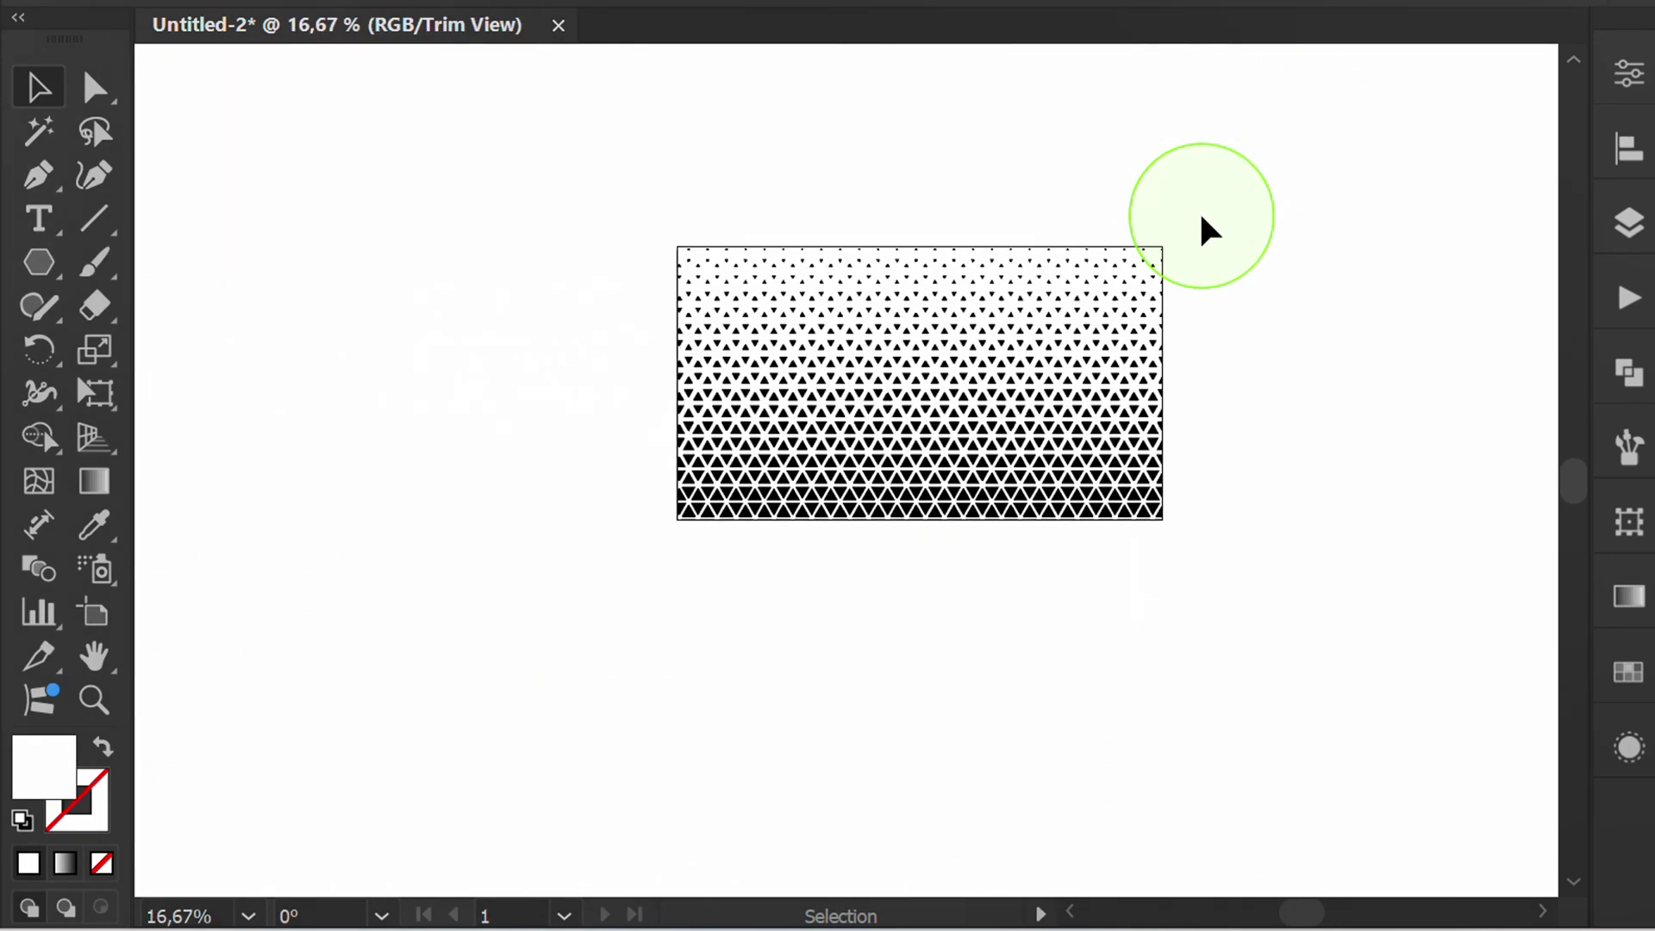
pyautogui.moveTo(1406, 80); pyautogui.dragTo(459, 684)
# Step: Group the selected triangles into a single group
pyautogui.rightClick(513, 367)
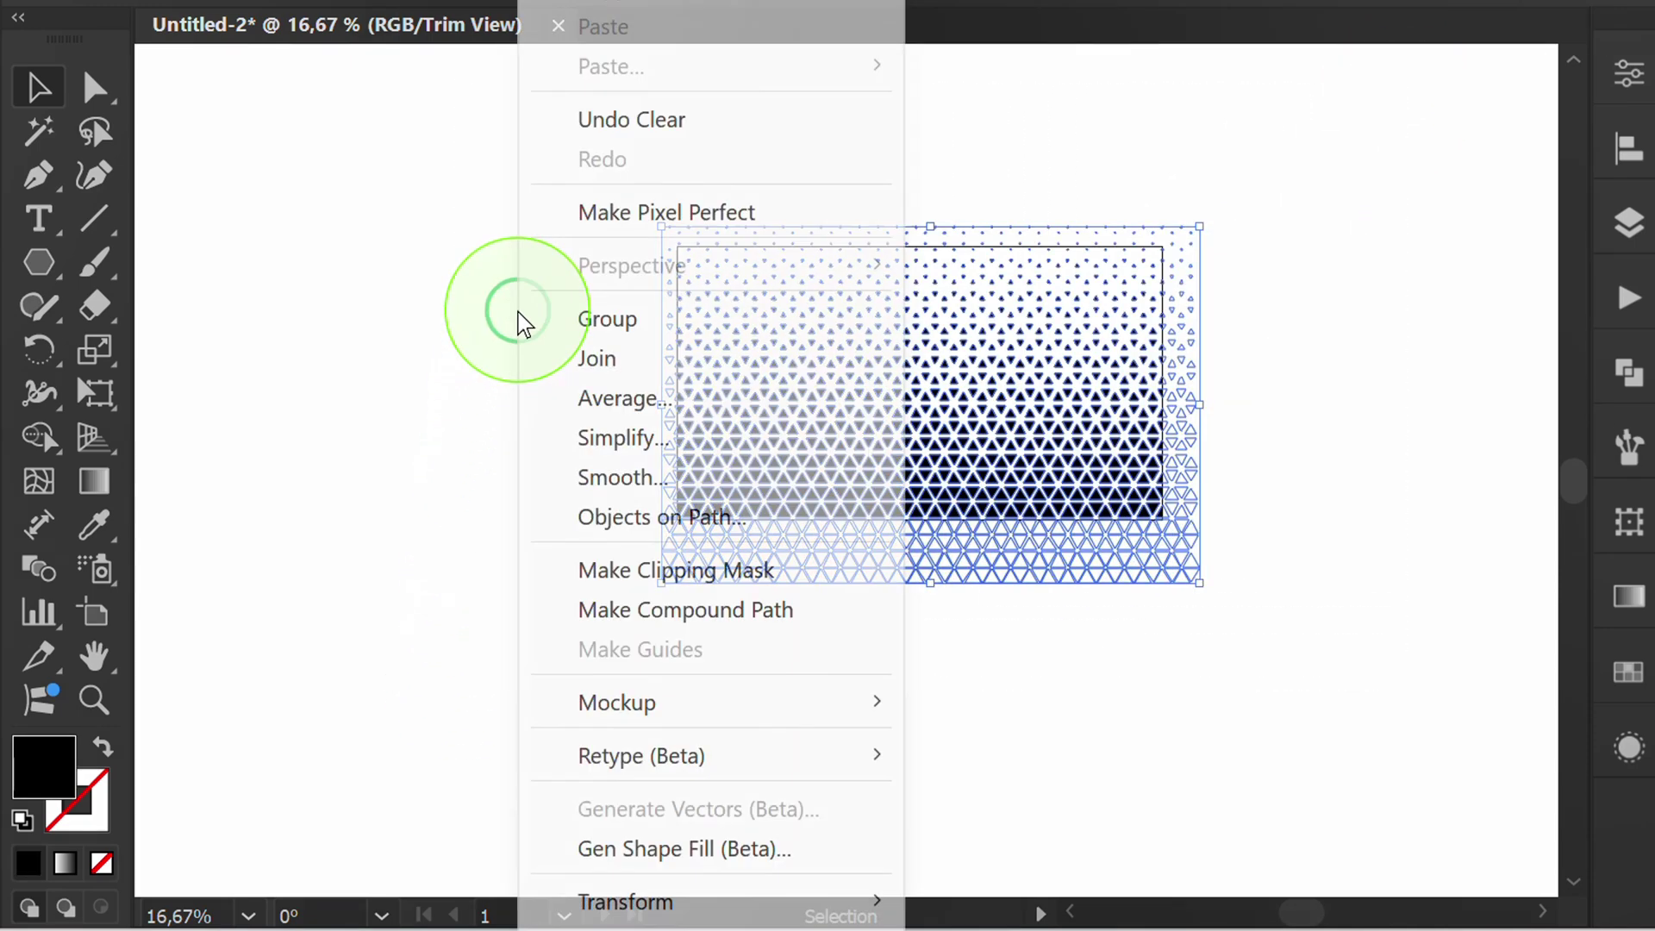
pyautogui.click(687, 318)
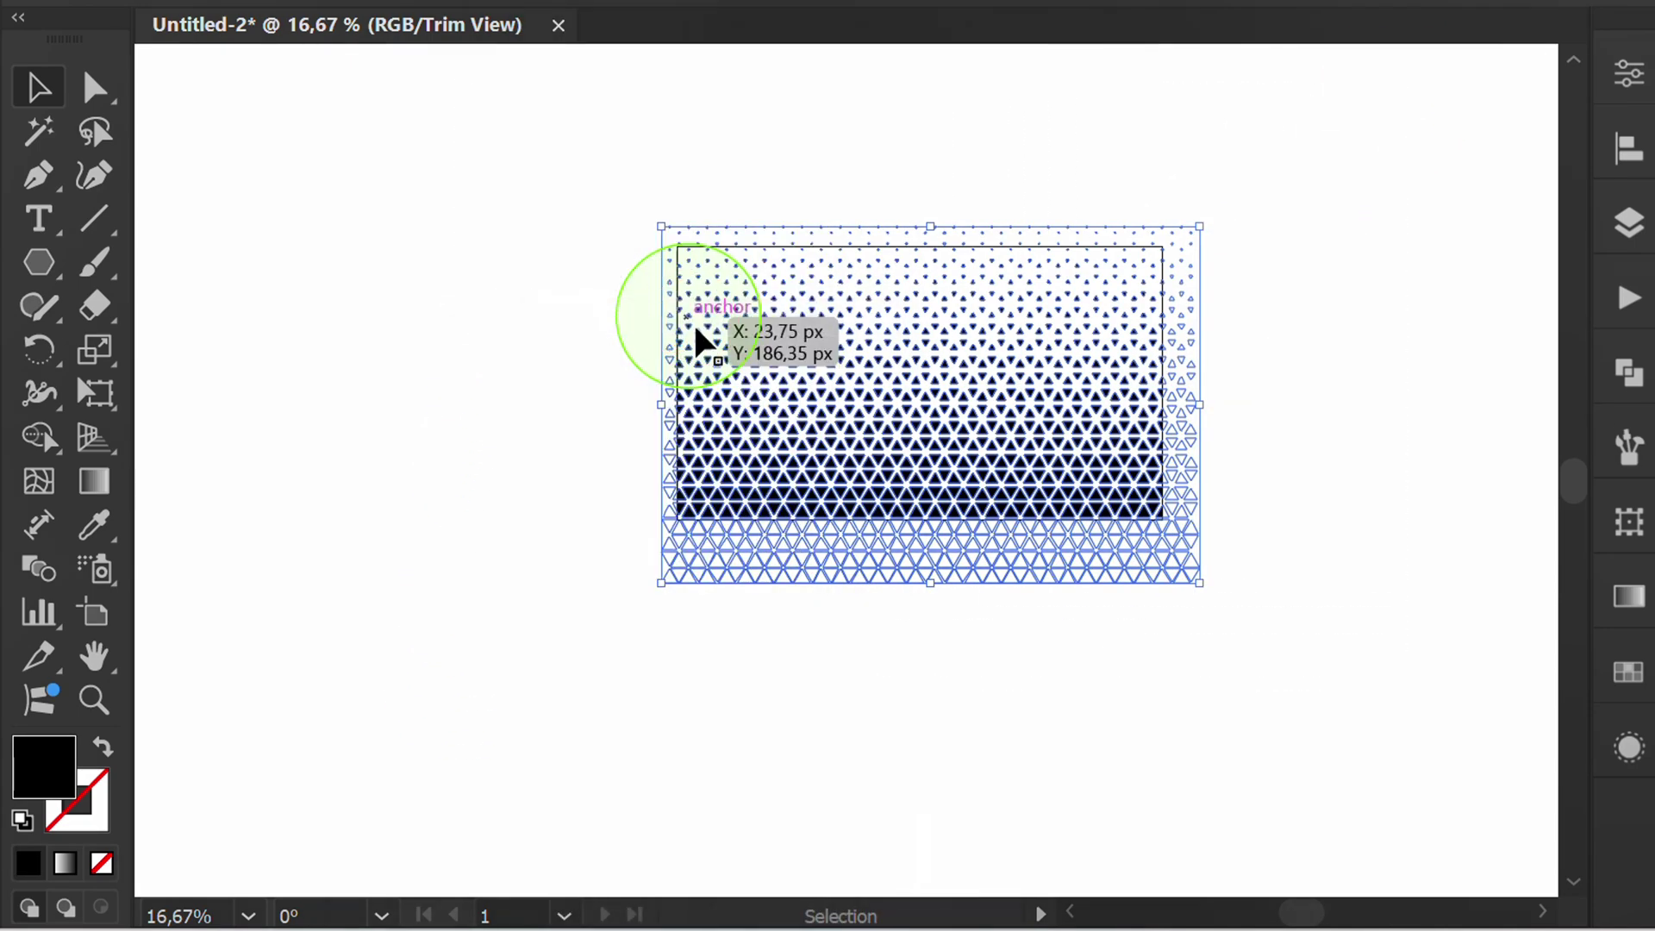
pyautogui.click(1282, 384)
# Step: Turn the triangle group into a compound shape with Pathfinder's Make Compound Shape
pyautogui.scroll(2, 1346, 405)
pyautogui.press('space')
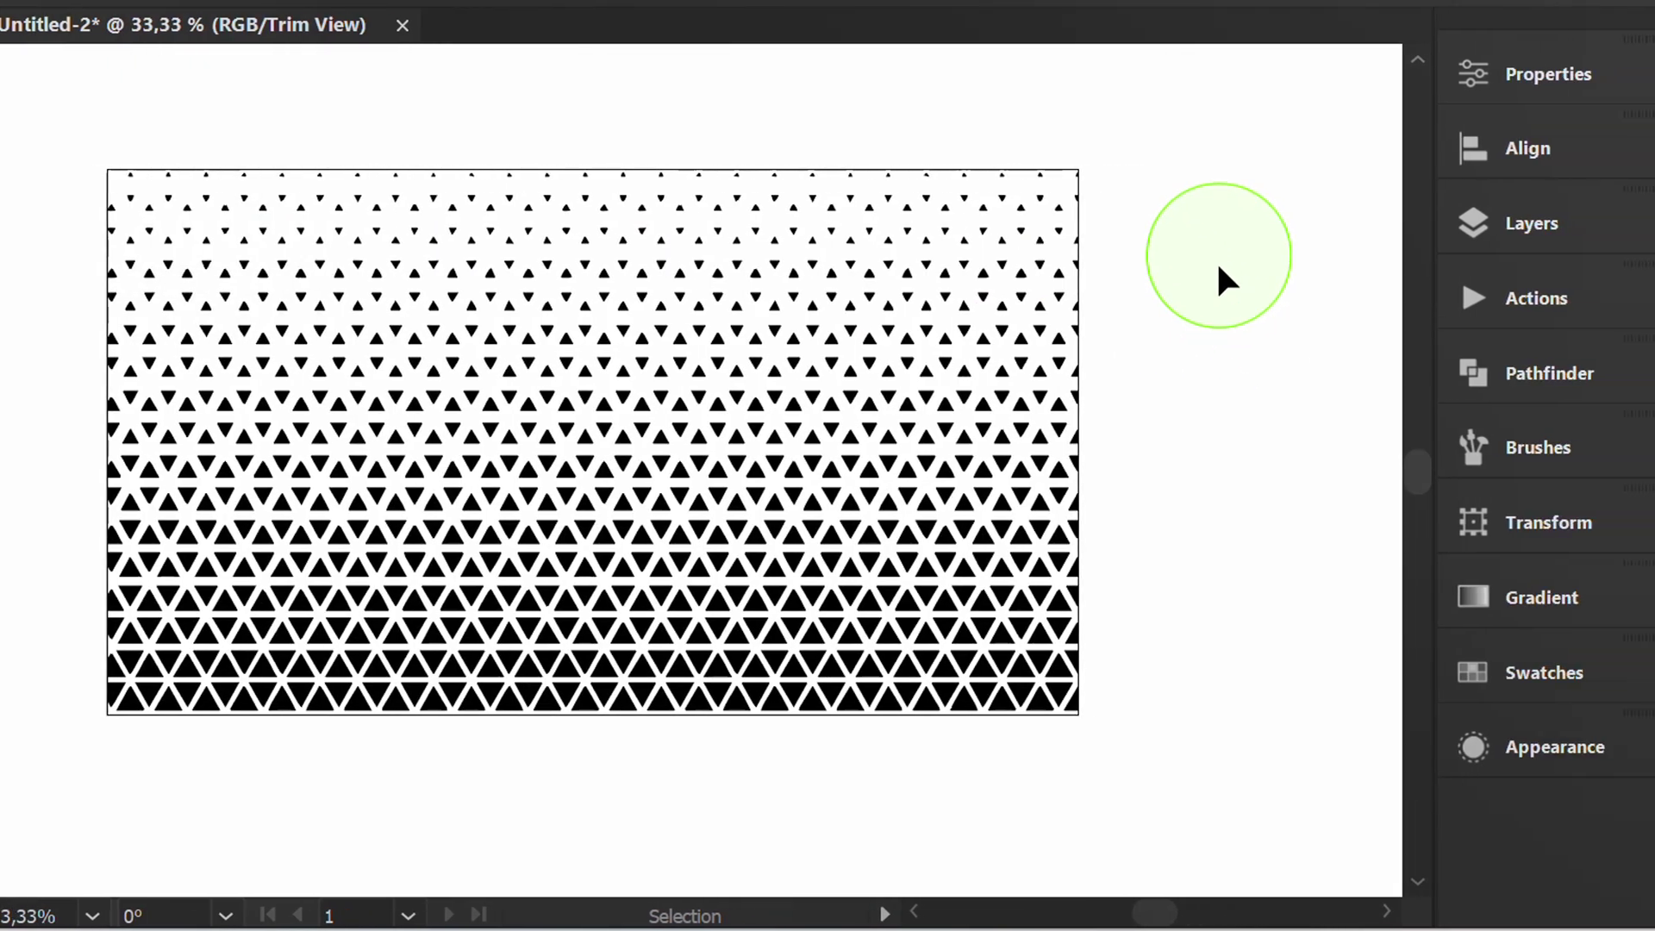
pyautogui.moveTo(1372, 240); pyautogui.dragTo(1090, 515)
pyautogui.moveTo(854, 520); pyautogui.dragTo(856, 528)
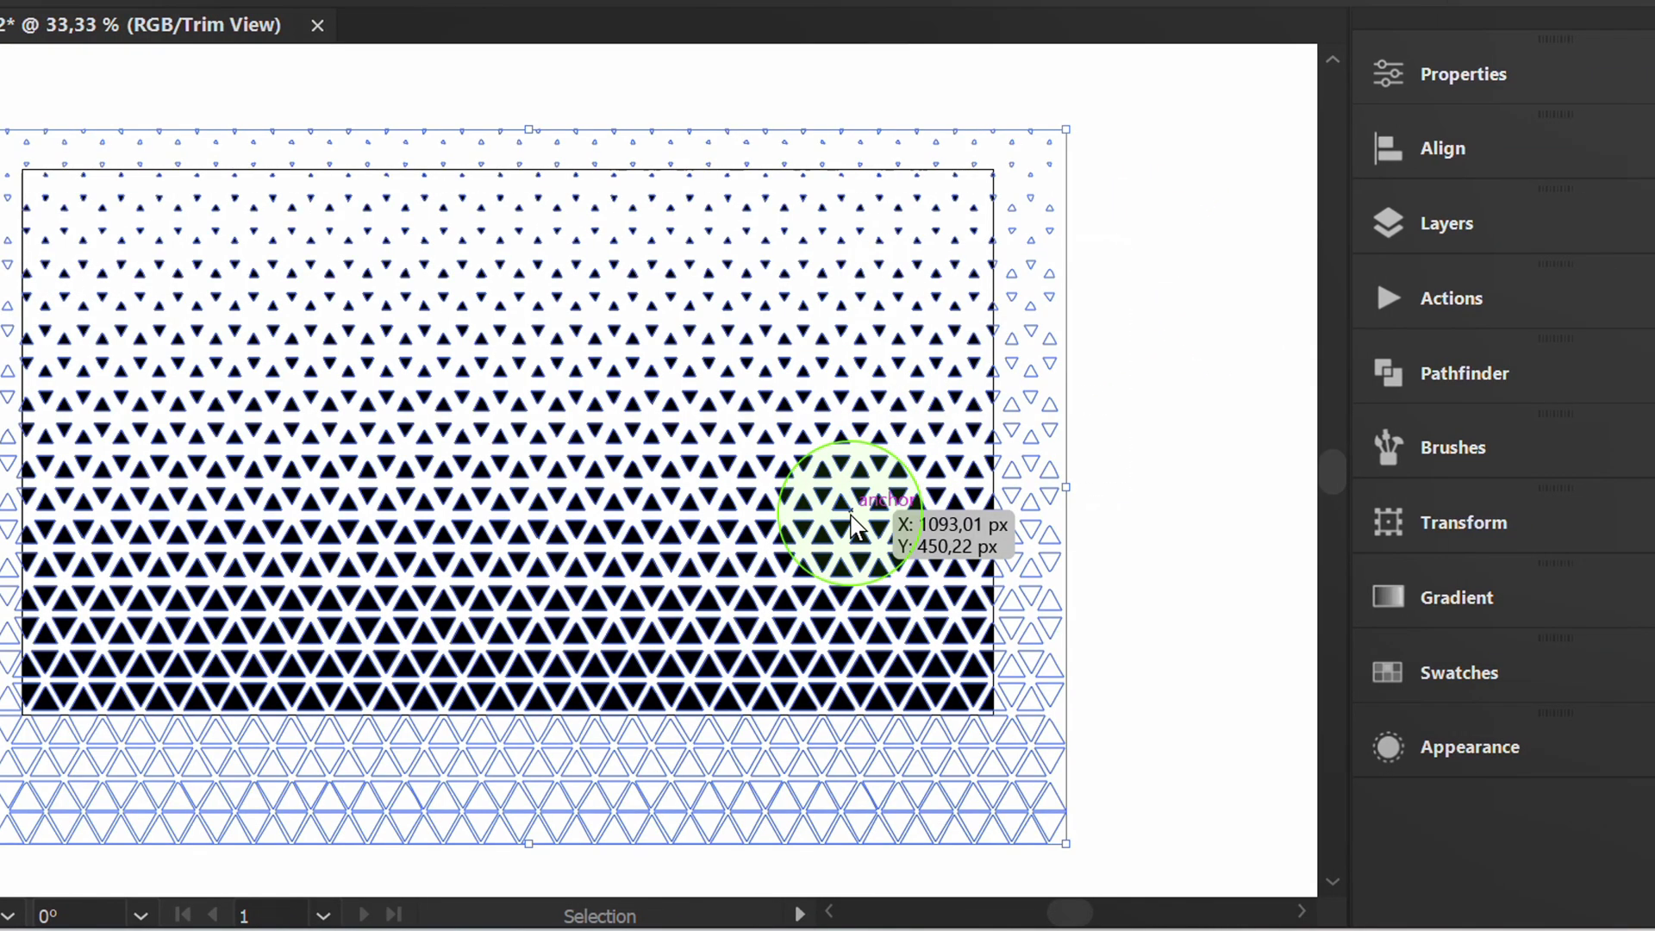
pyautogui.click(1454, 379)
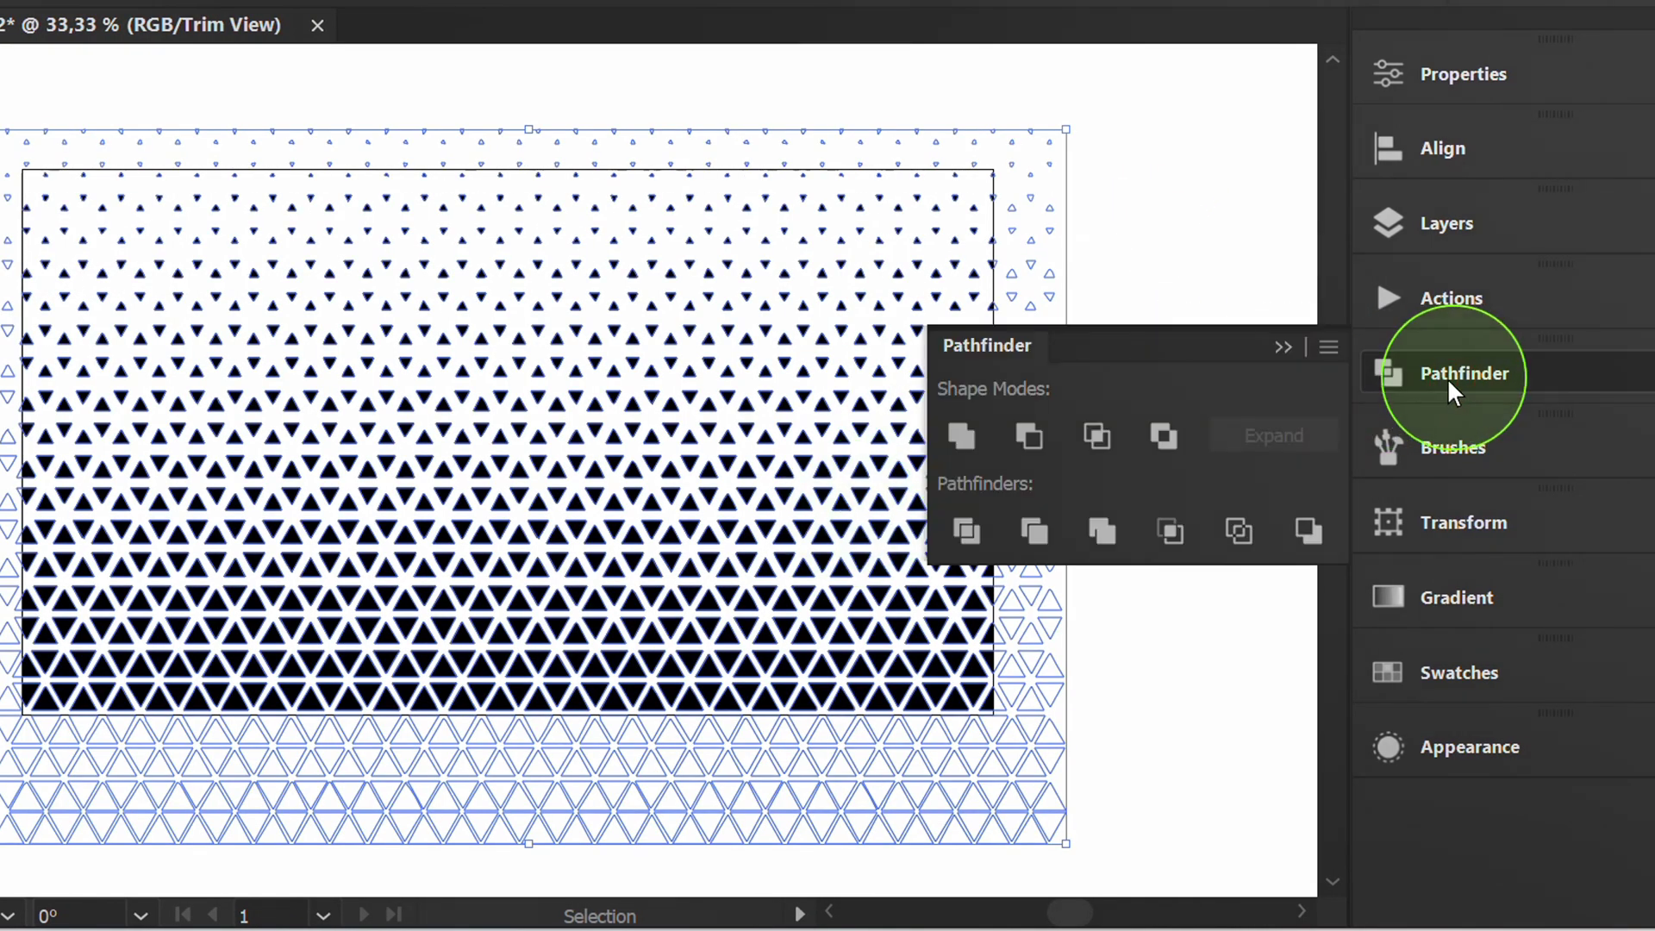
pyautogui.click(1329, 347)
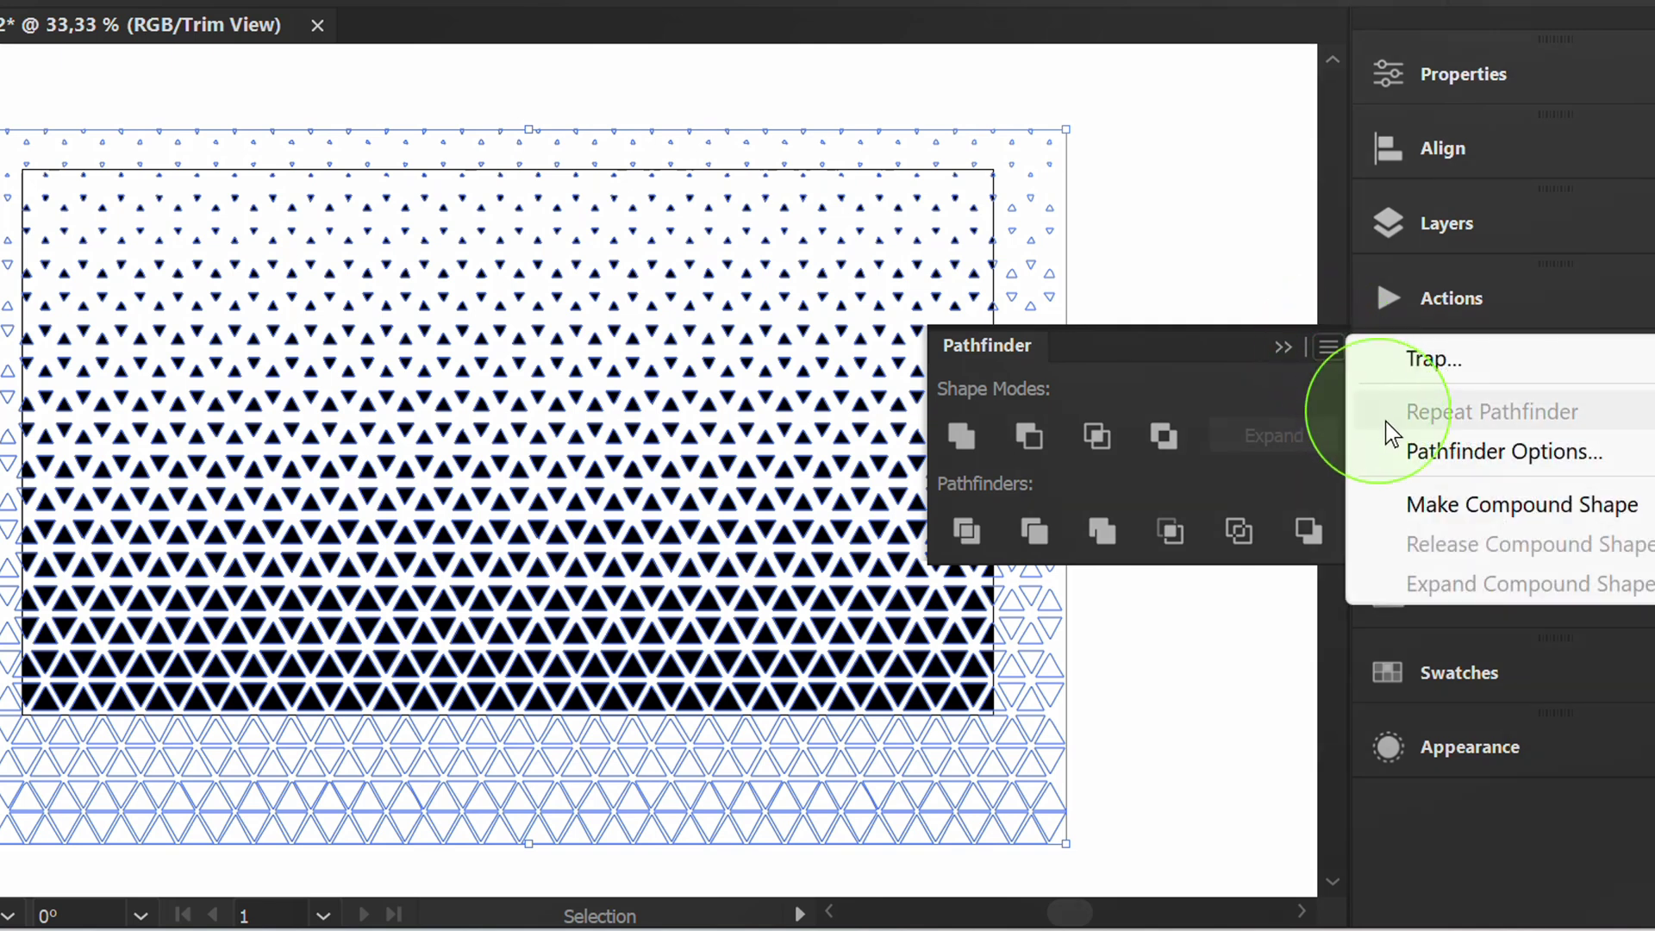
pyautogui.click(1518, 511)
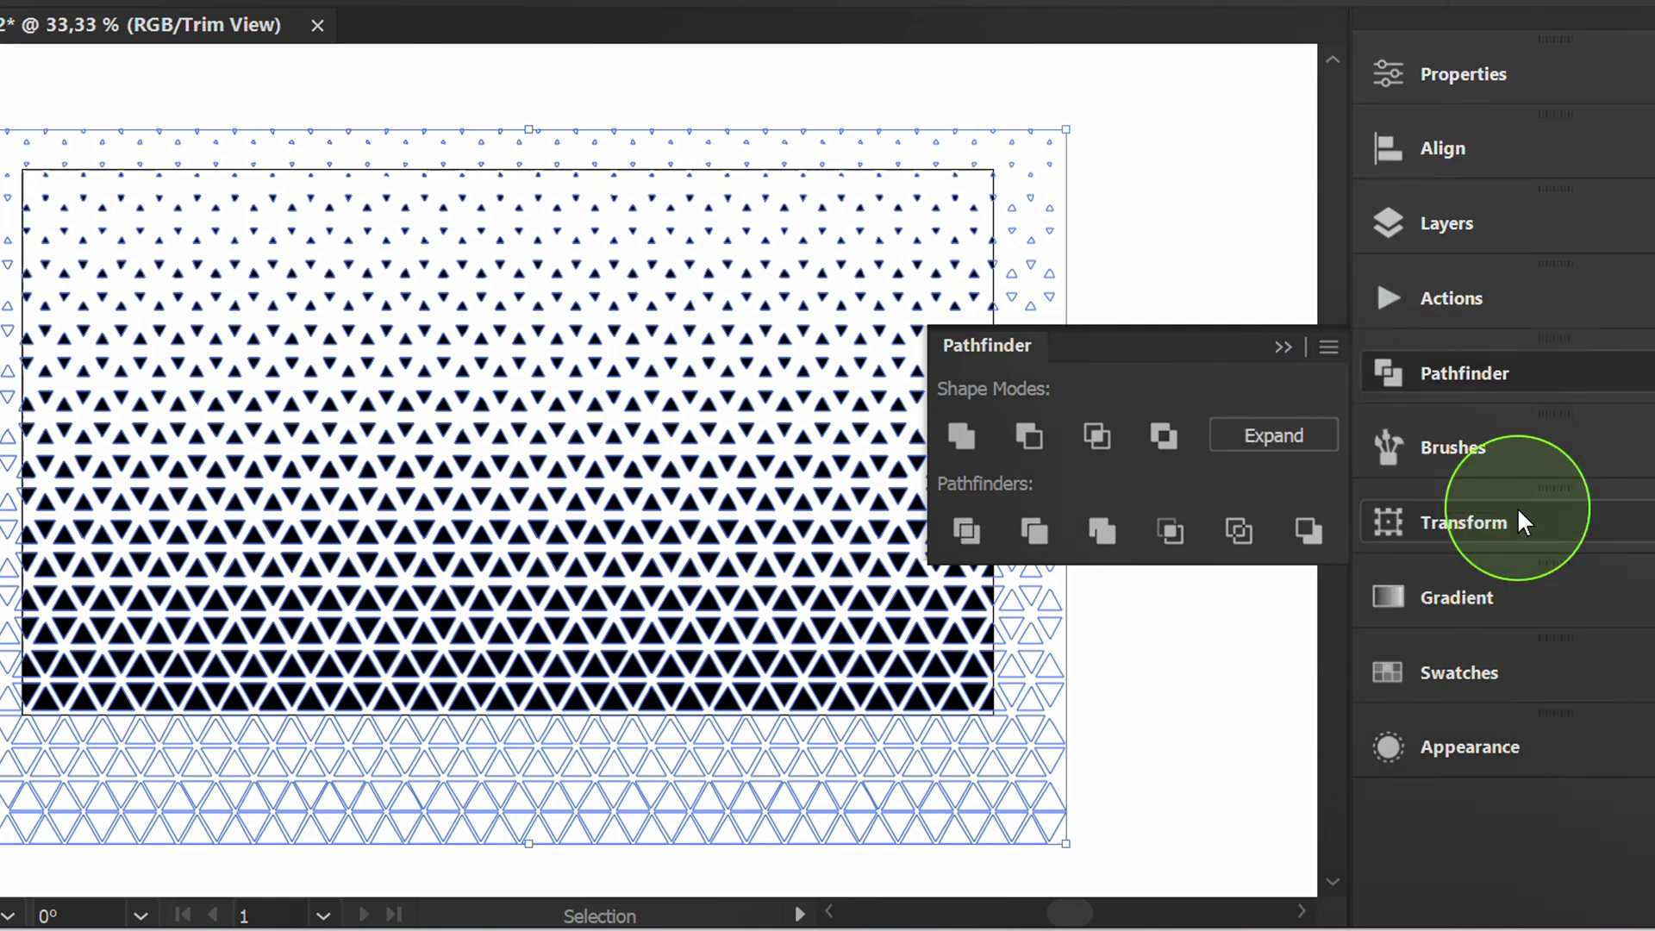
pyautogui.click(1282, 349)
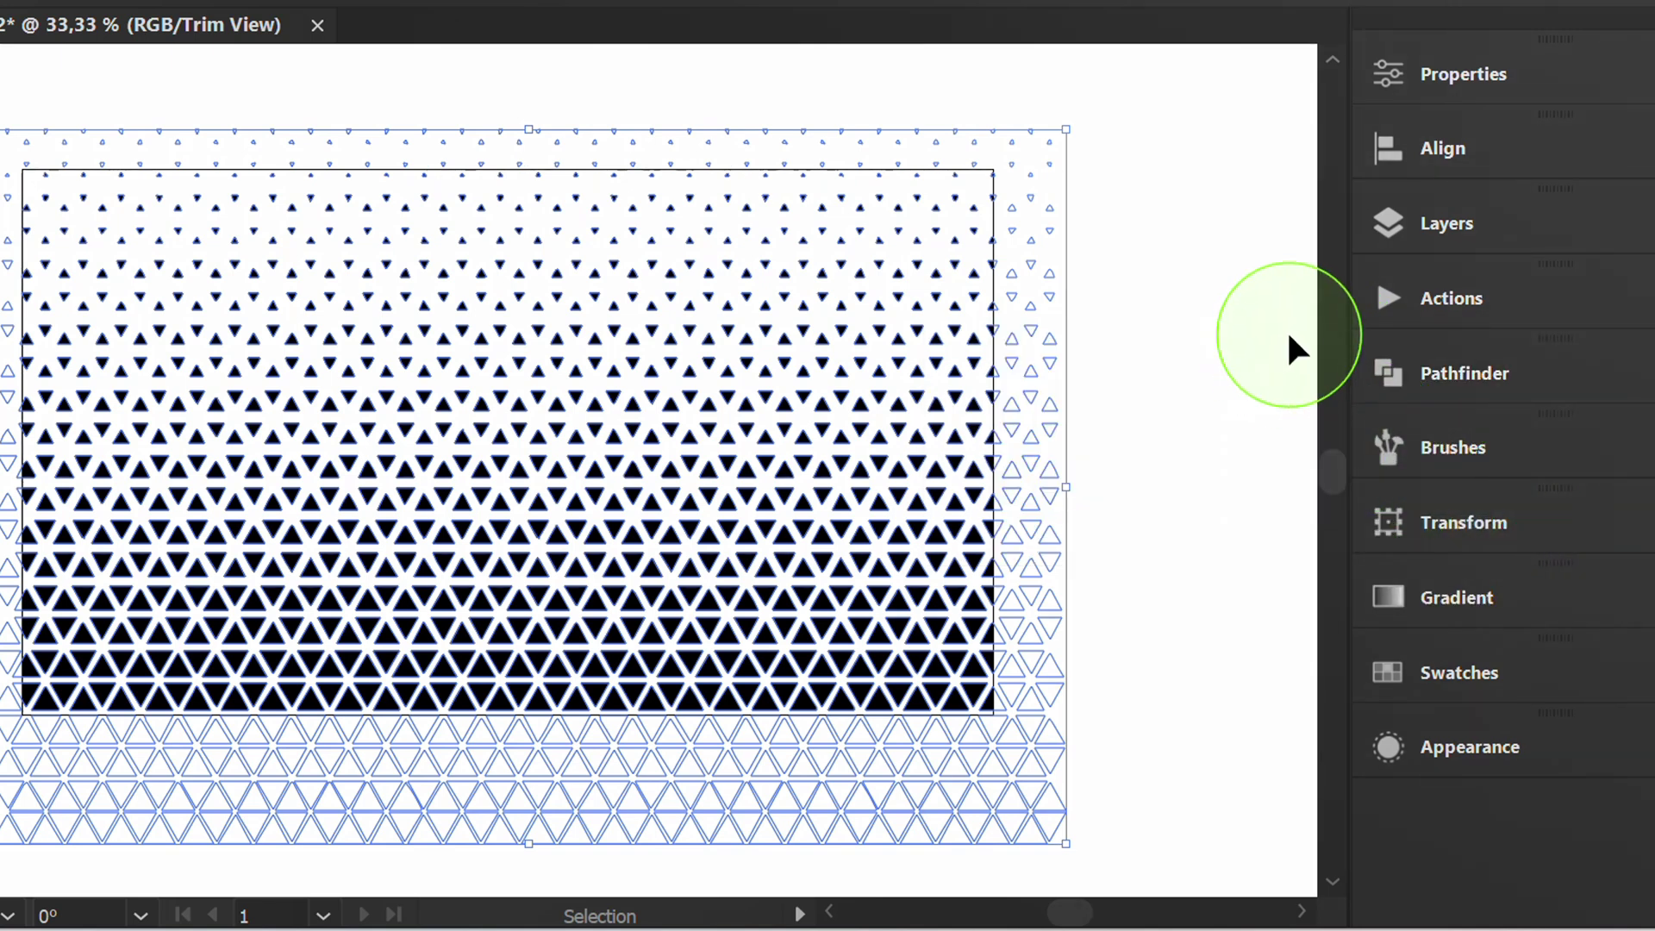
# Step: Try red and dark green fills on the compound shape, then restore black
pyautogui.click(1414, 86)
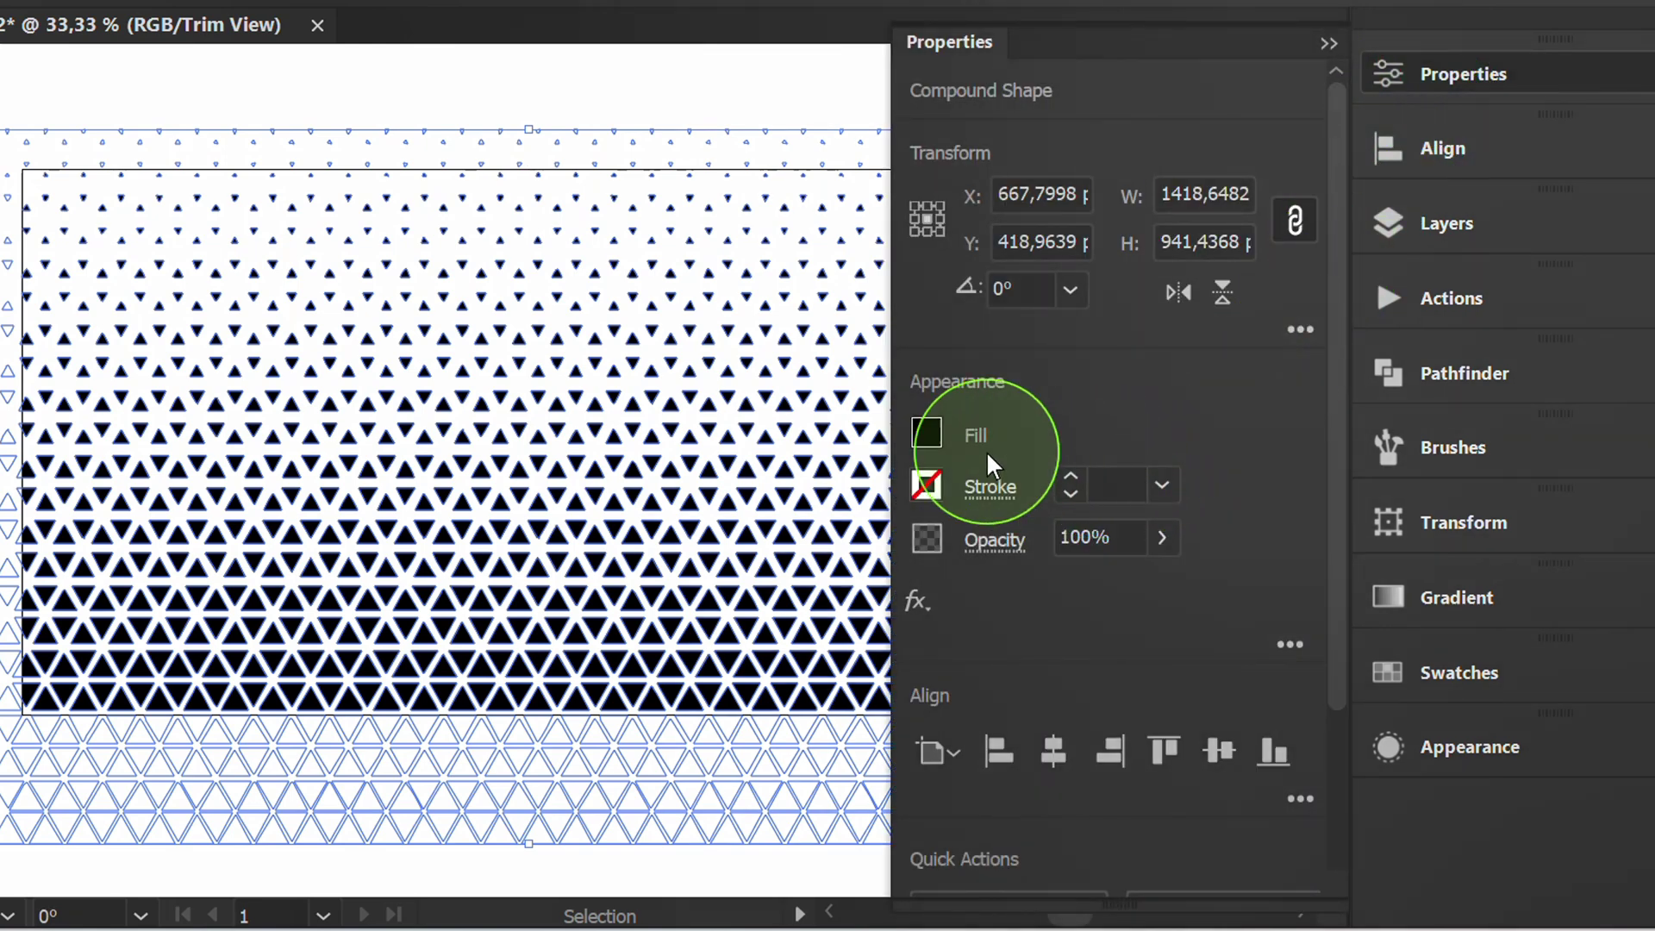
pyautogui.click(927, 433)
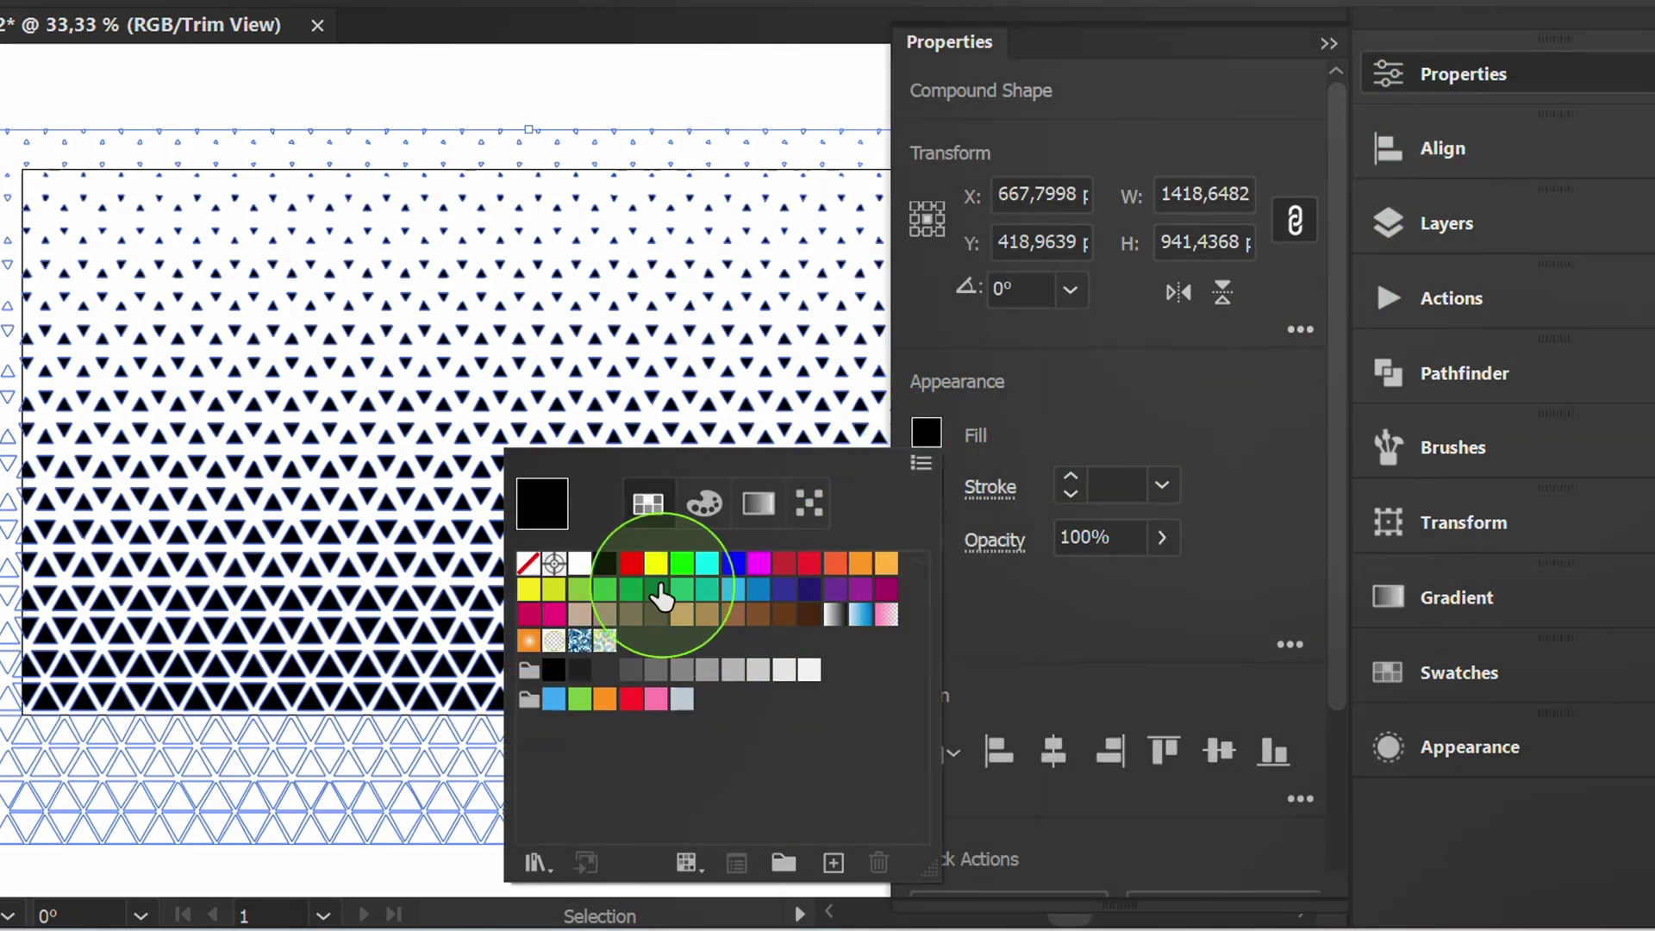
pyautogui.click(628, 566)
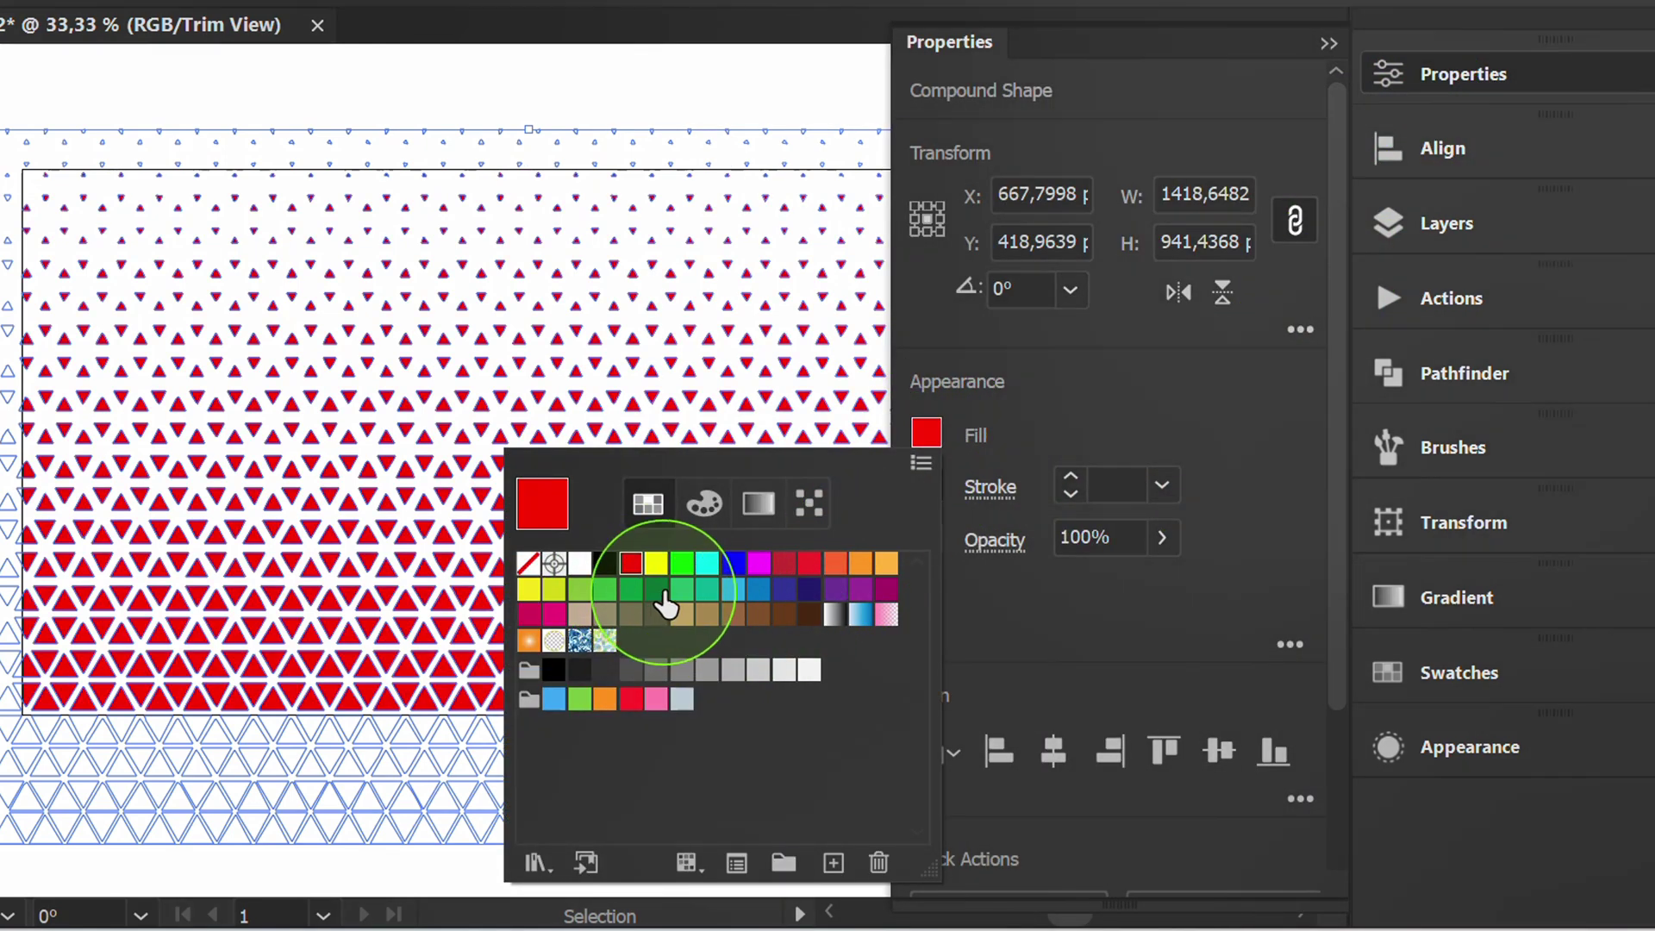
pyautogui.click(657, 591)
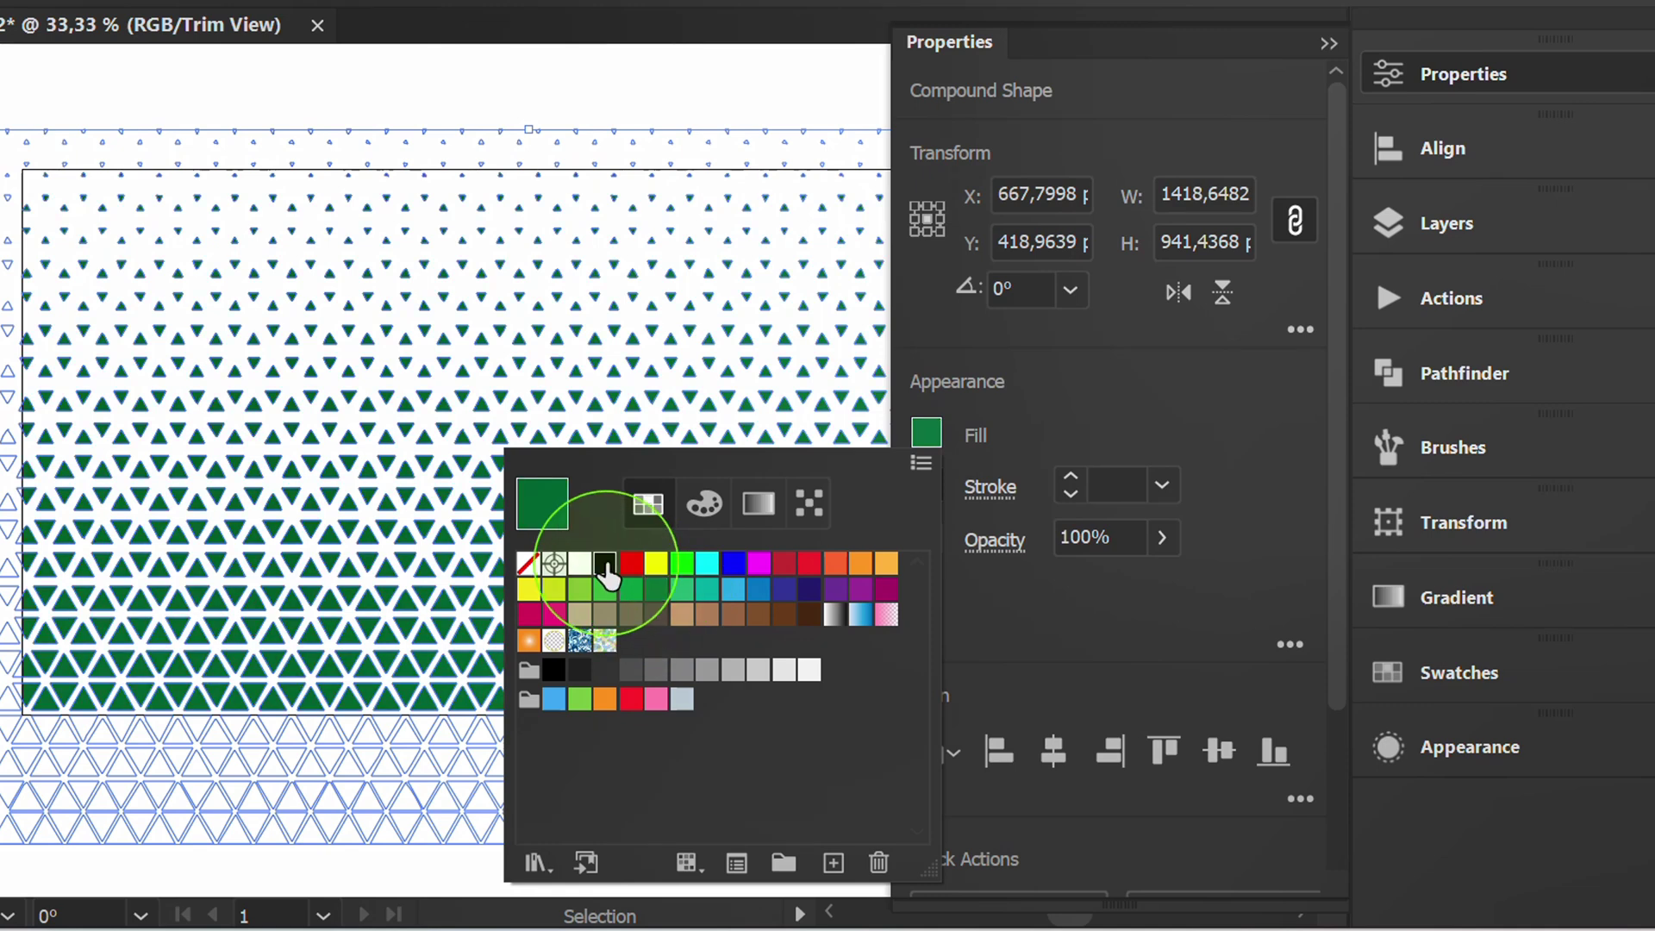
pyautogui.click(607, 566)
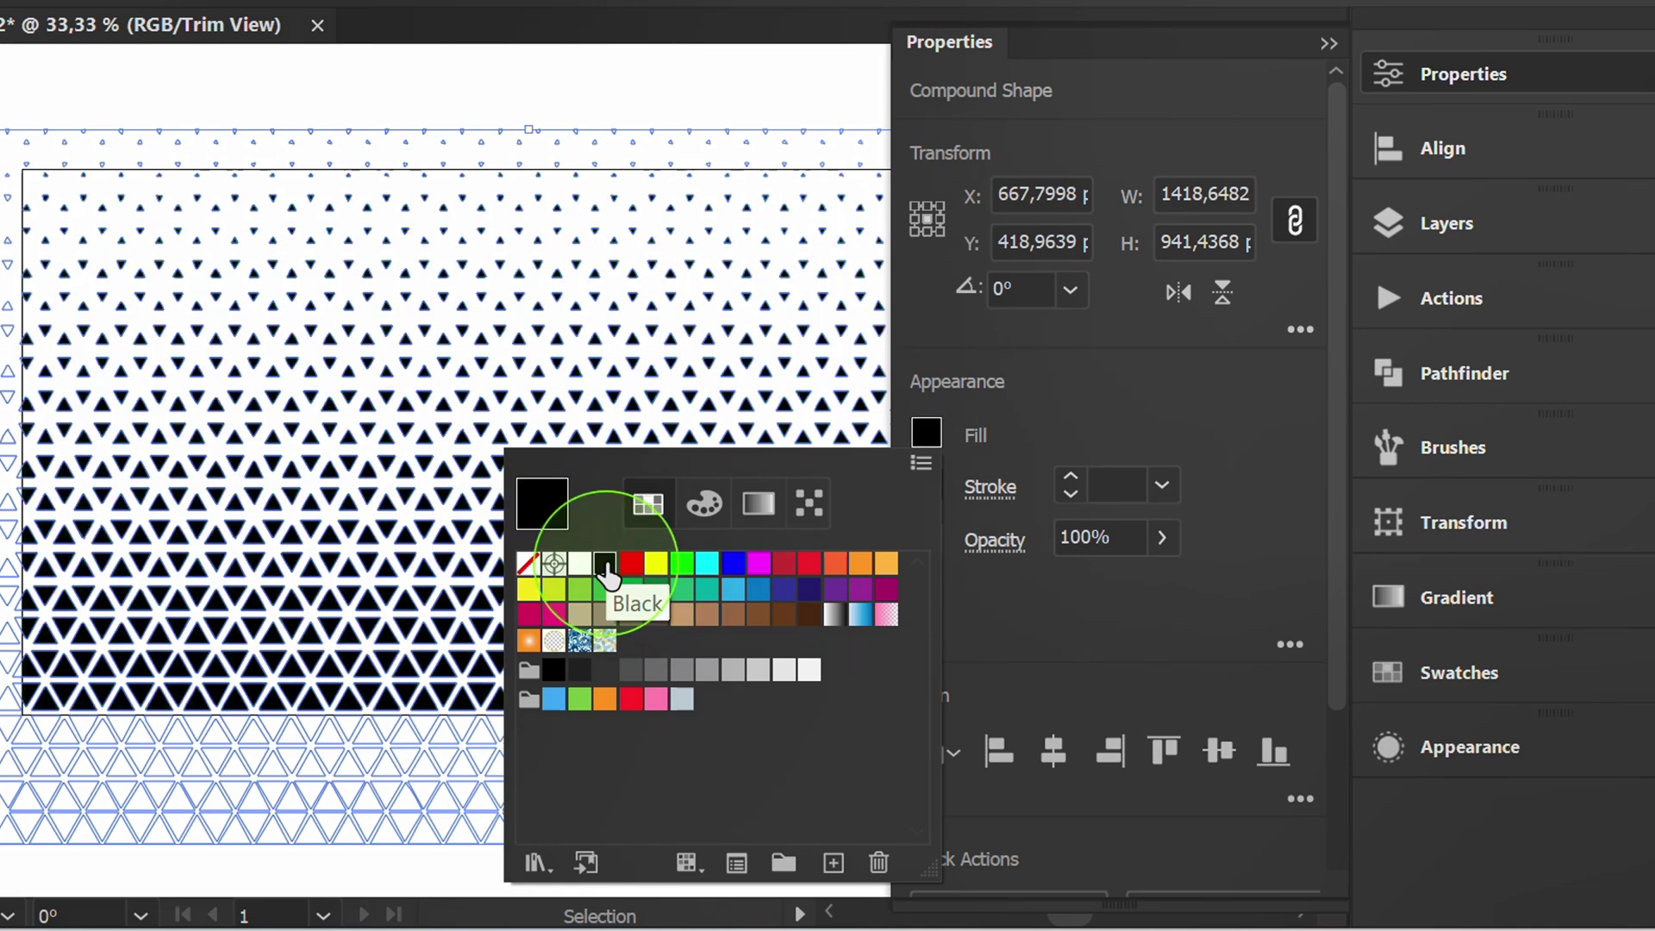
pyautogui.click(1075, 423)
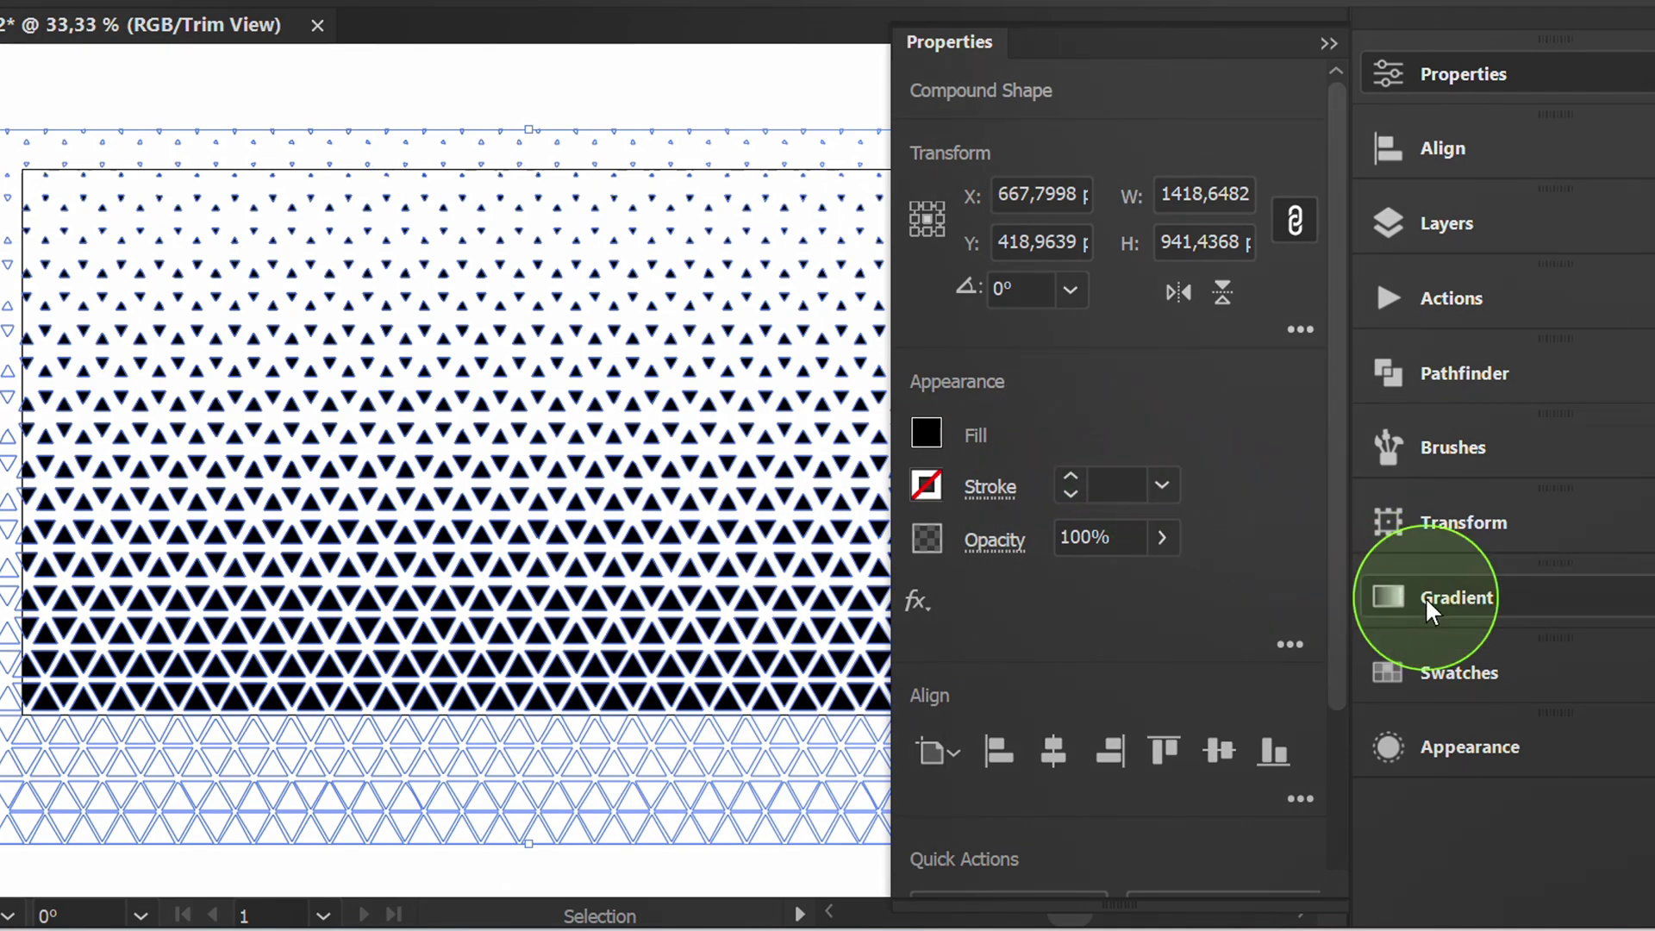
pyautogui.click(1389, 607)
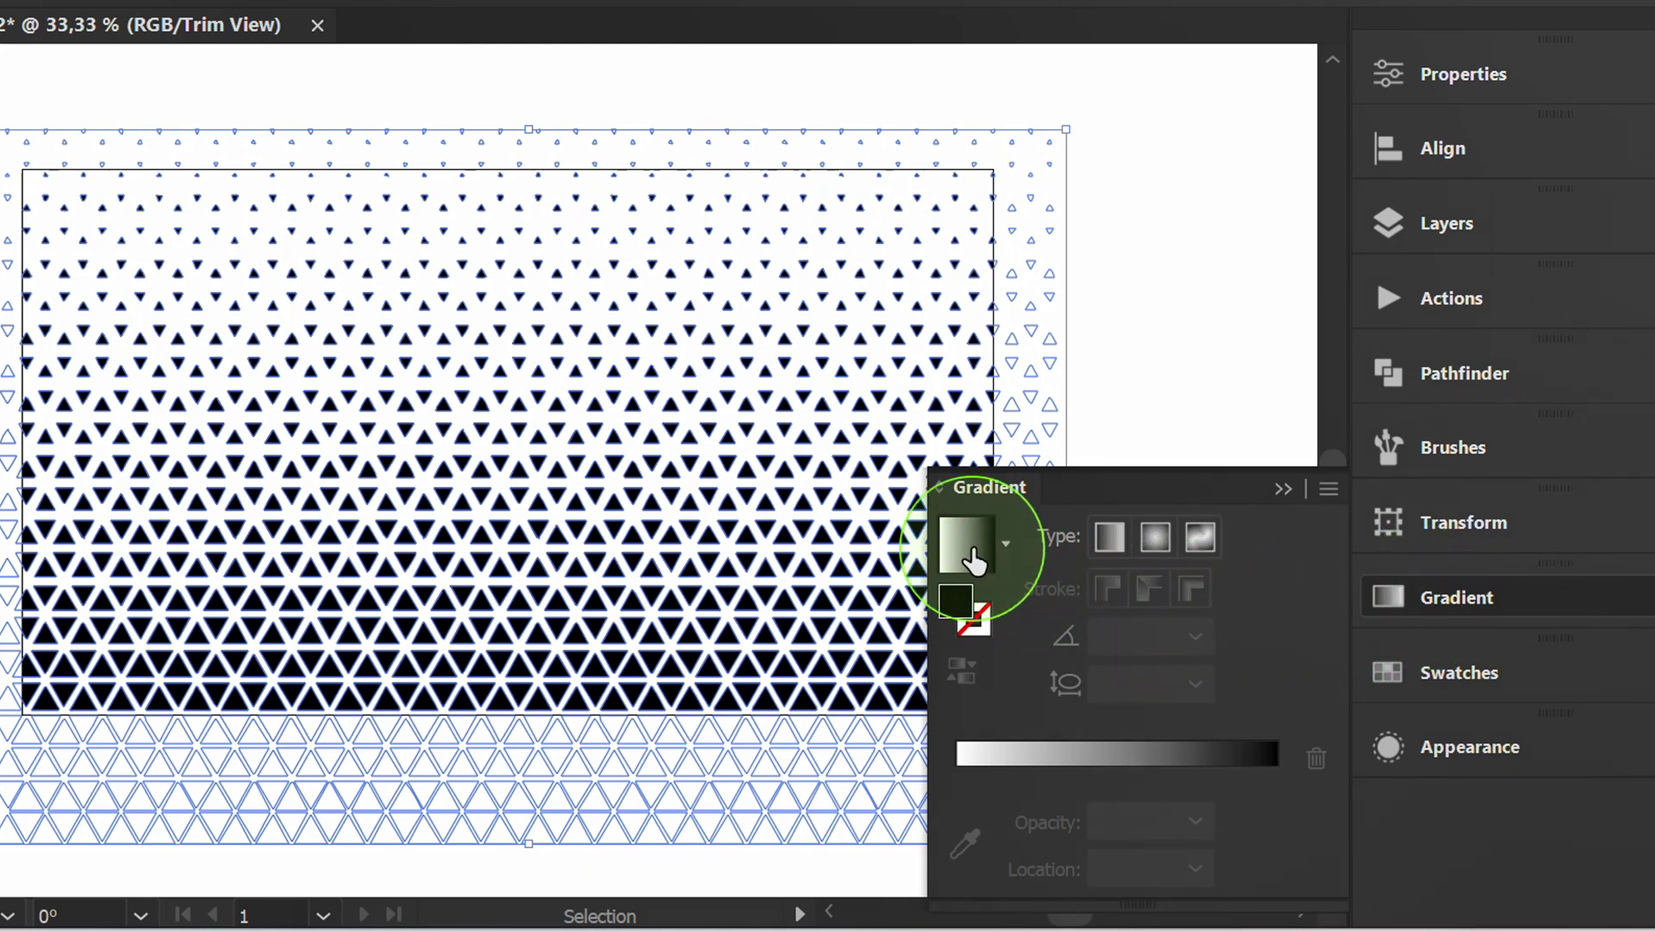
# Step: Apply a -90° linear gradient, trying yellow and blue for its start stop
pyautogui.click(974, 564)
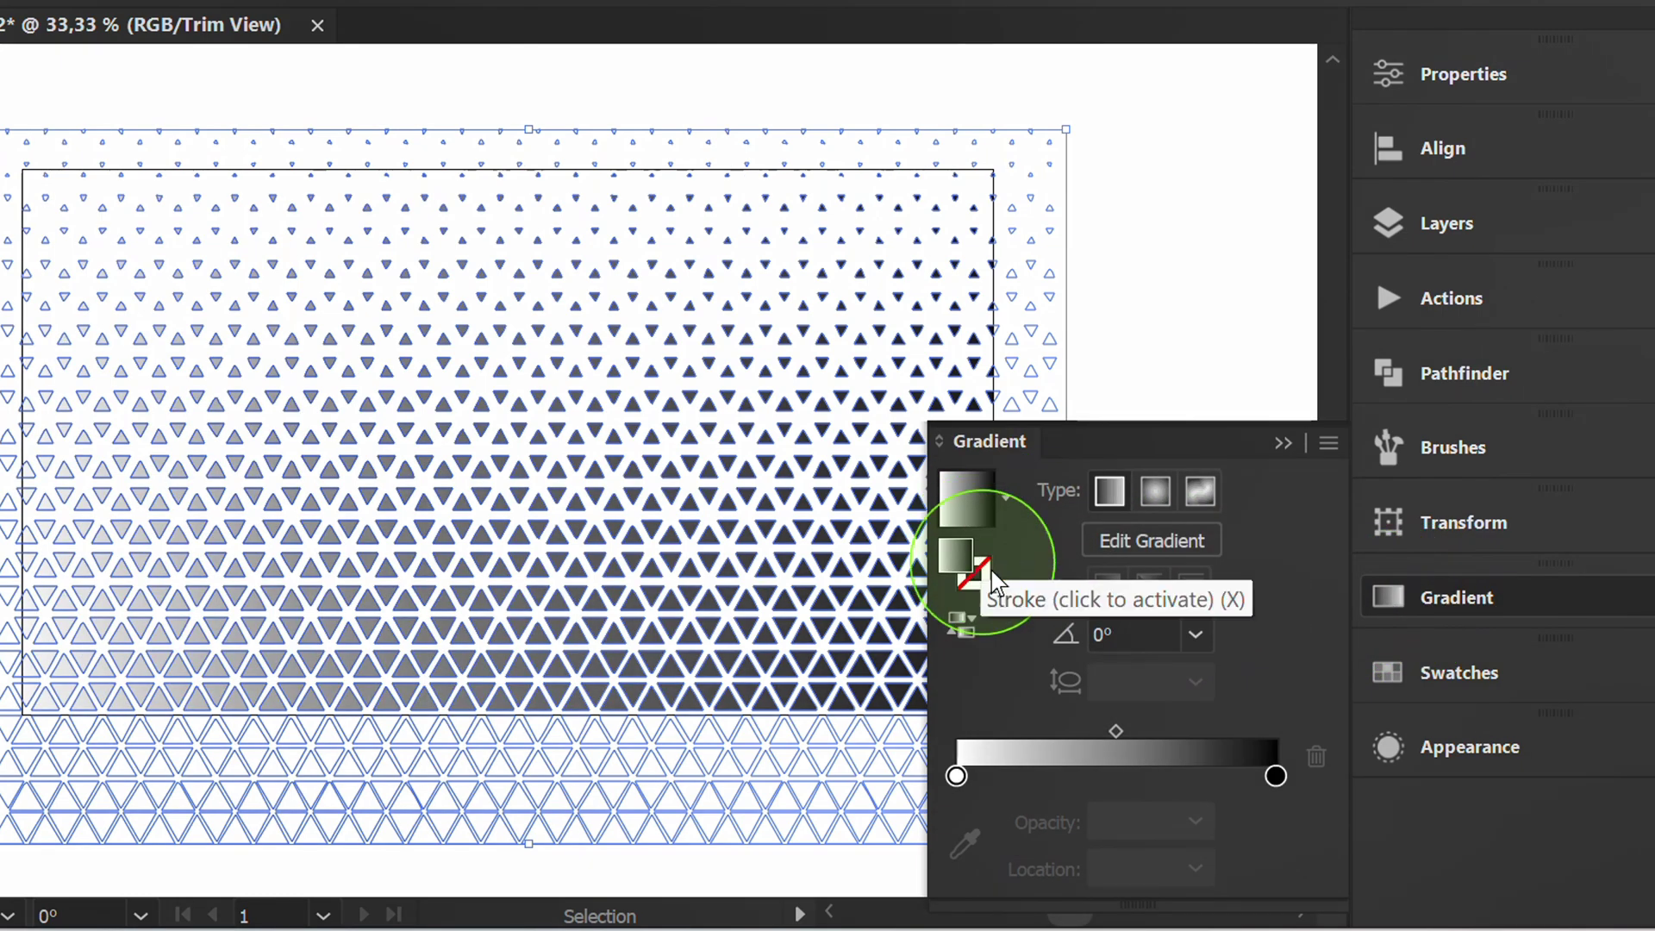
pyautogui.click(1195, 637)
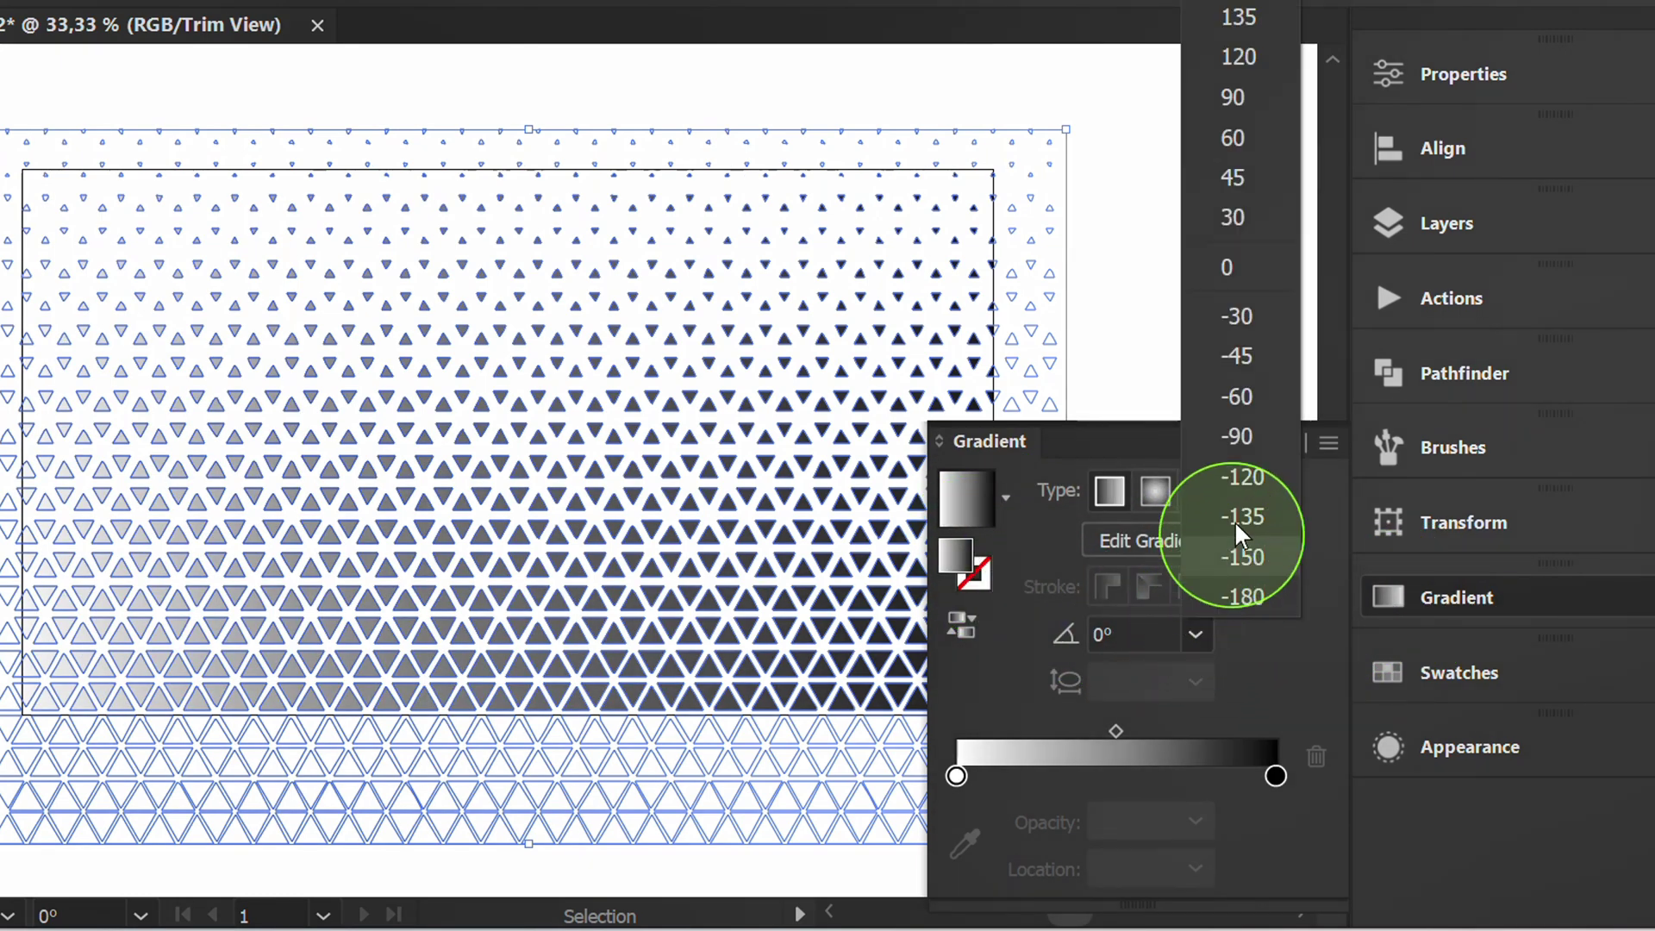
pyautogui.press('Escape')
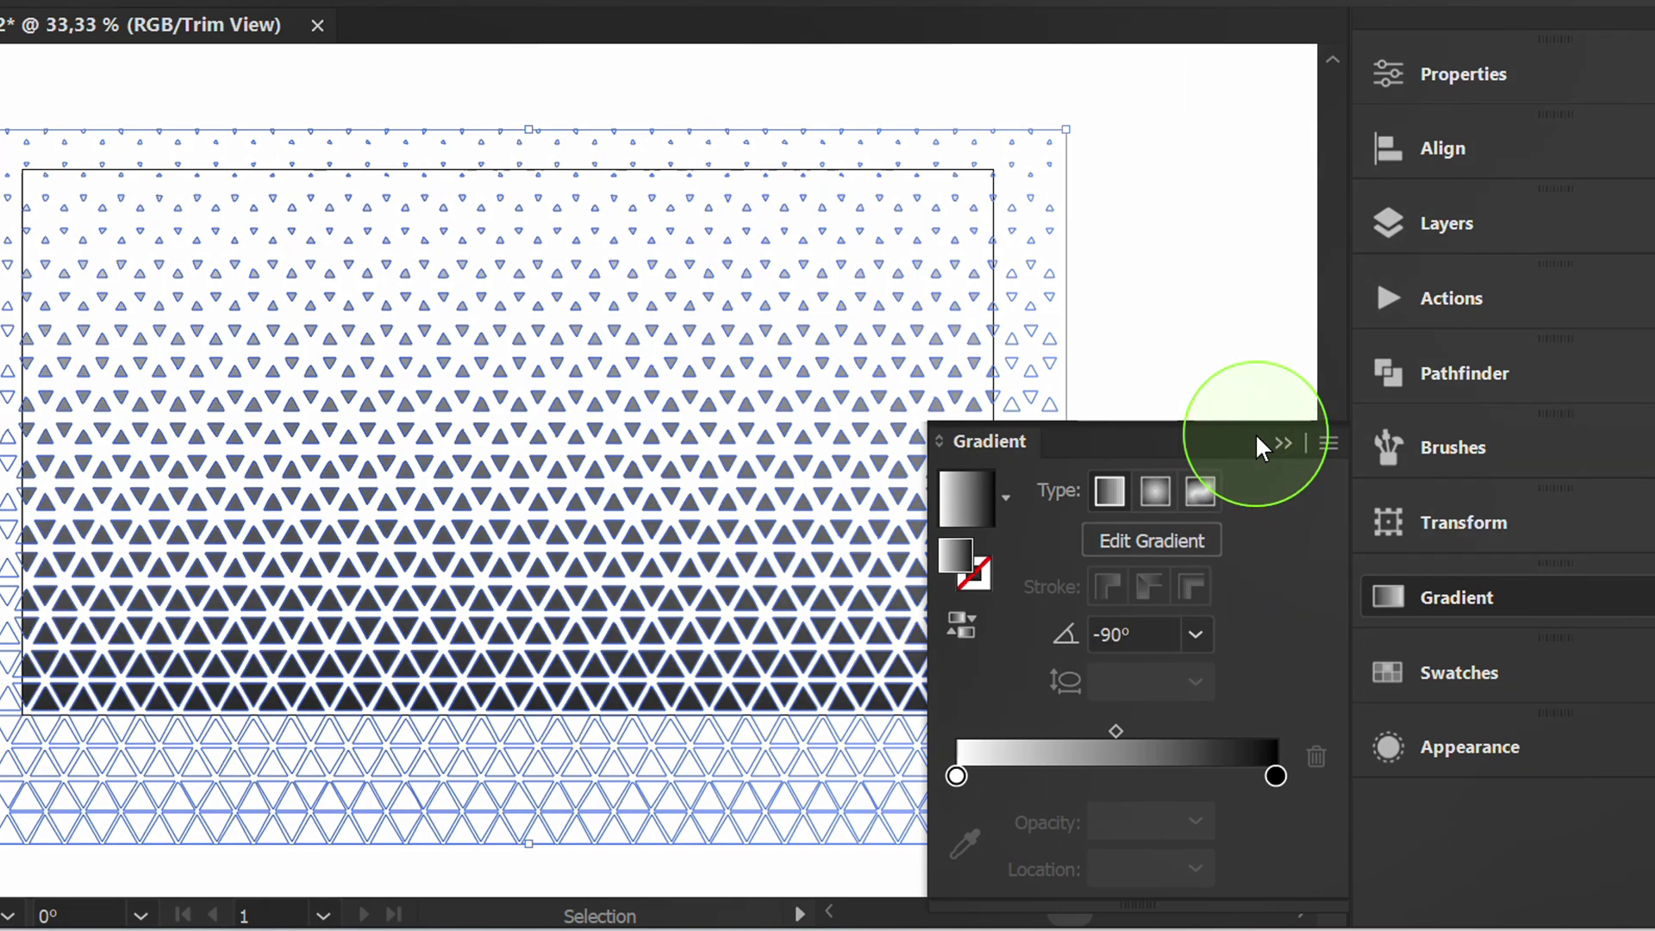
pyautogui.doubleClick(957, 776)
pyautogui.click(811, 447)
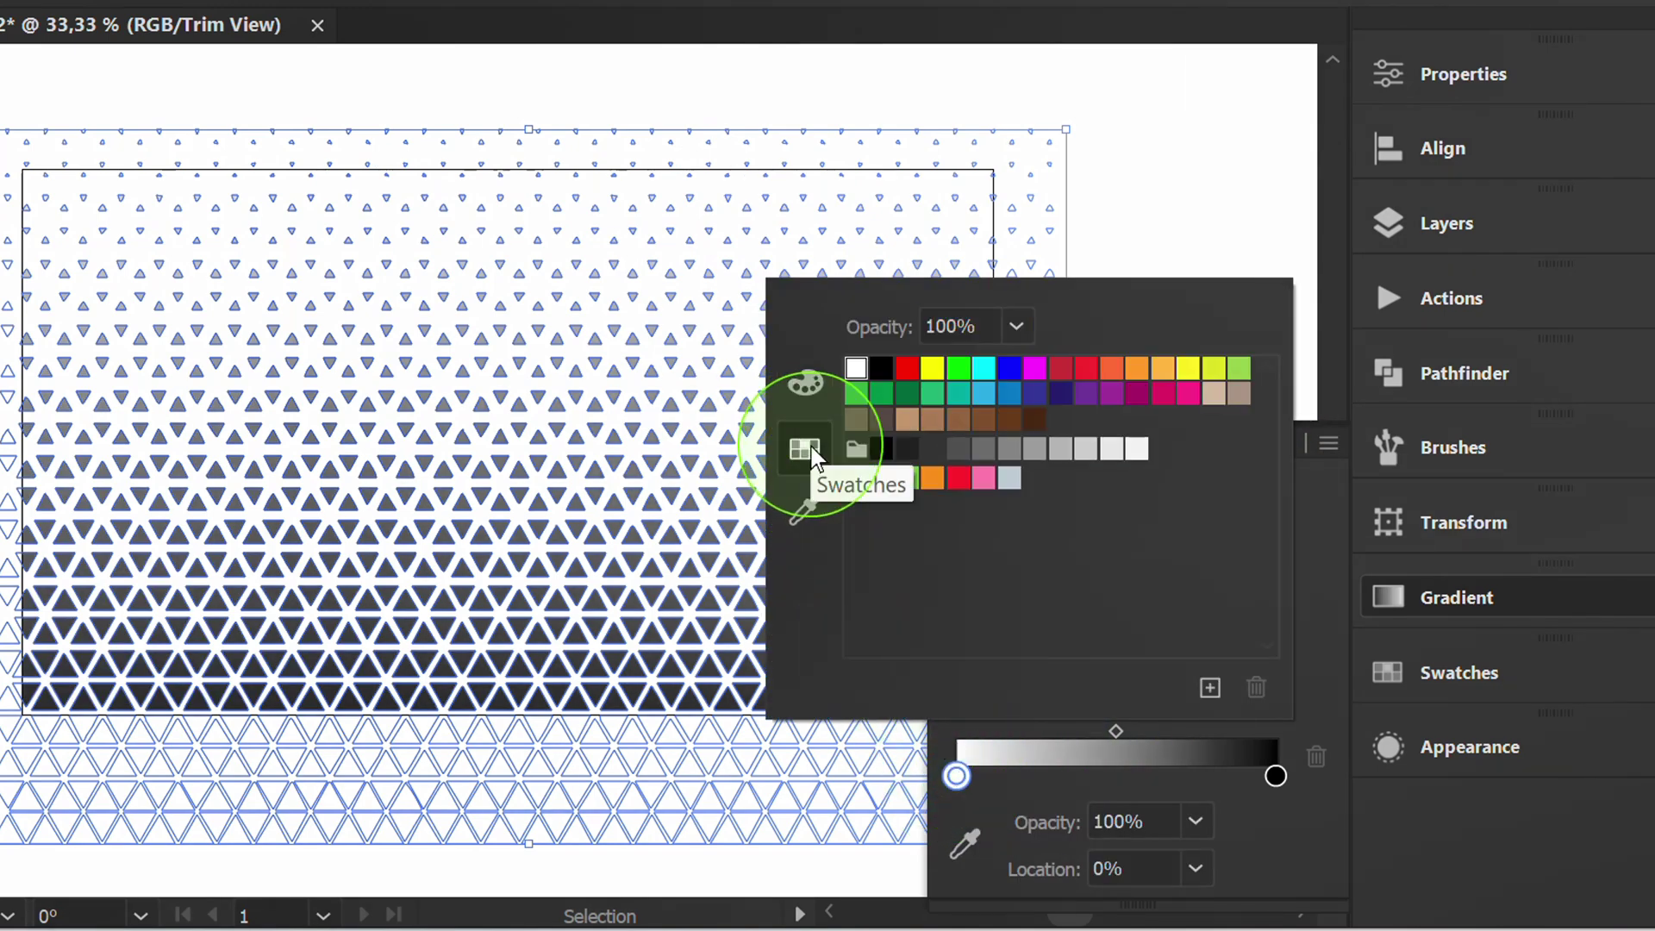
pyautogui.click(934, 374)
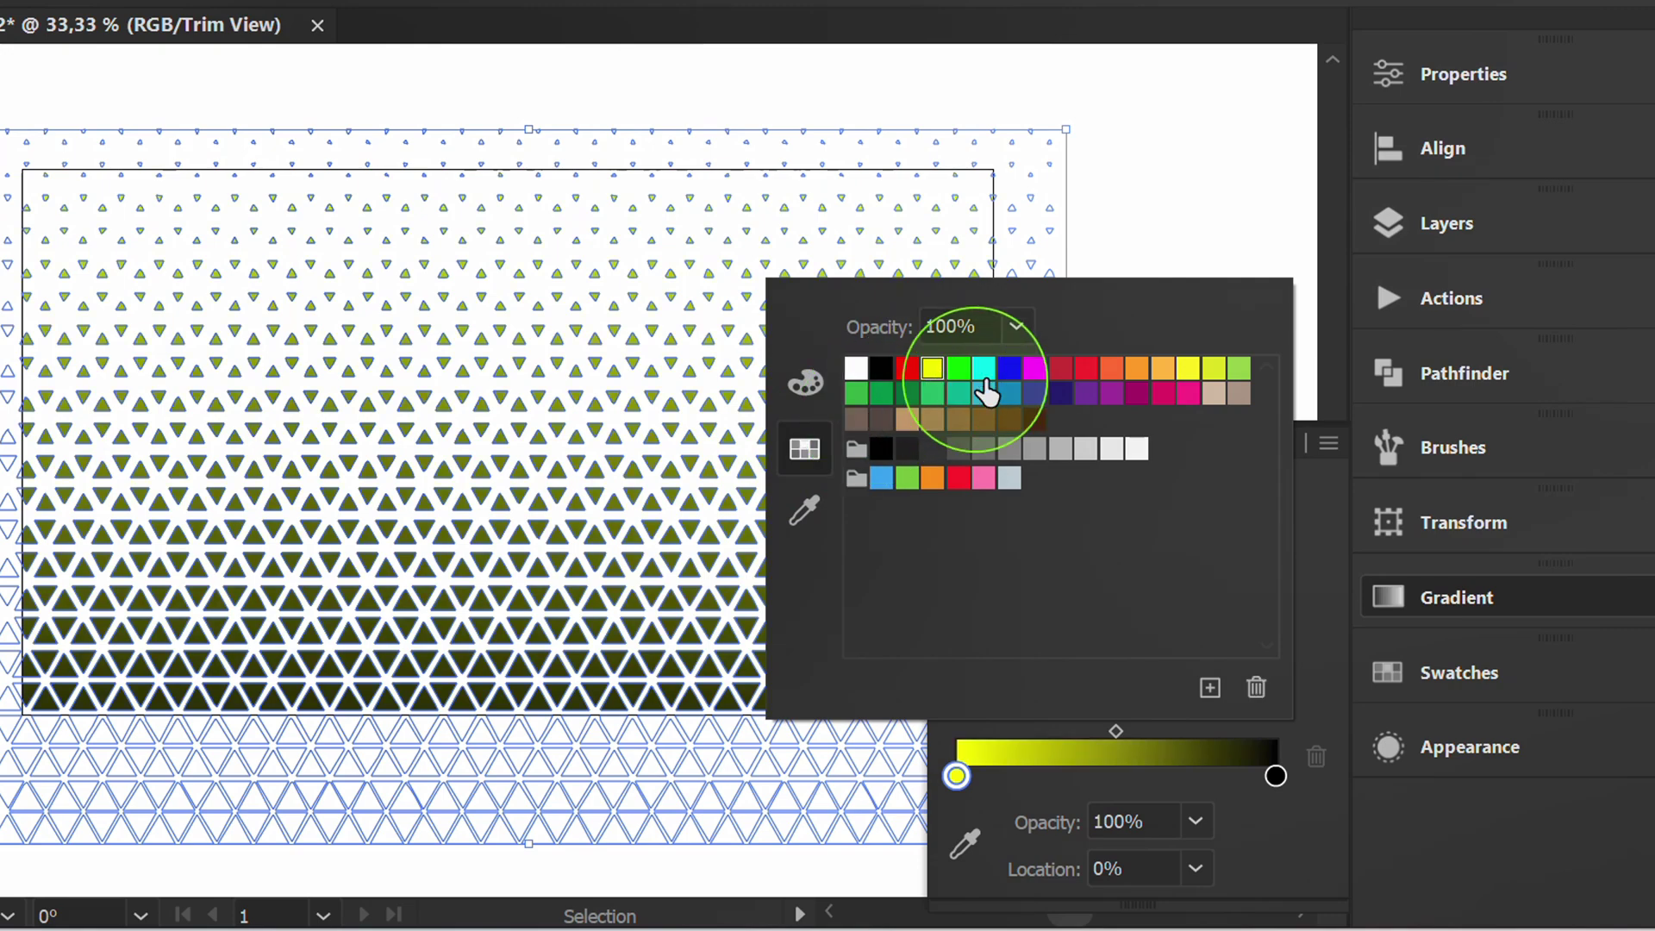
pyautogui.click(1010, 370)
pyautogui.click(1263, 840)
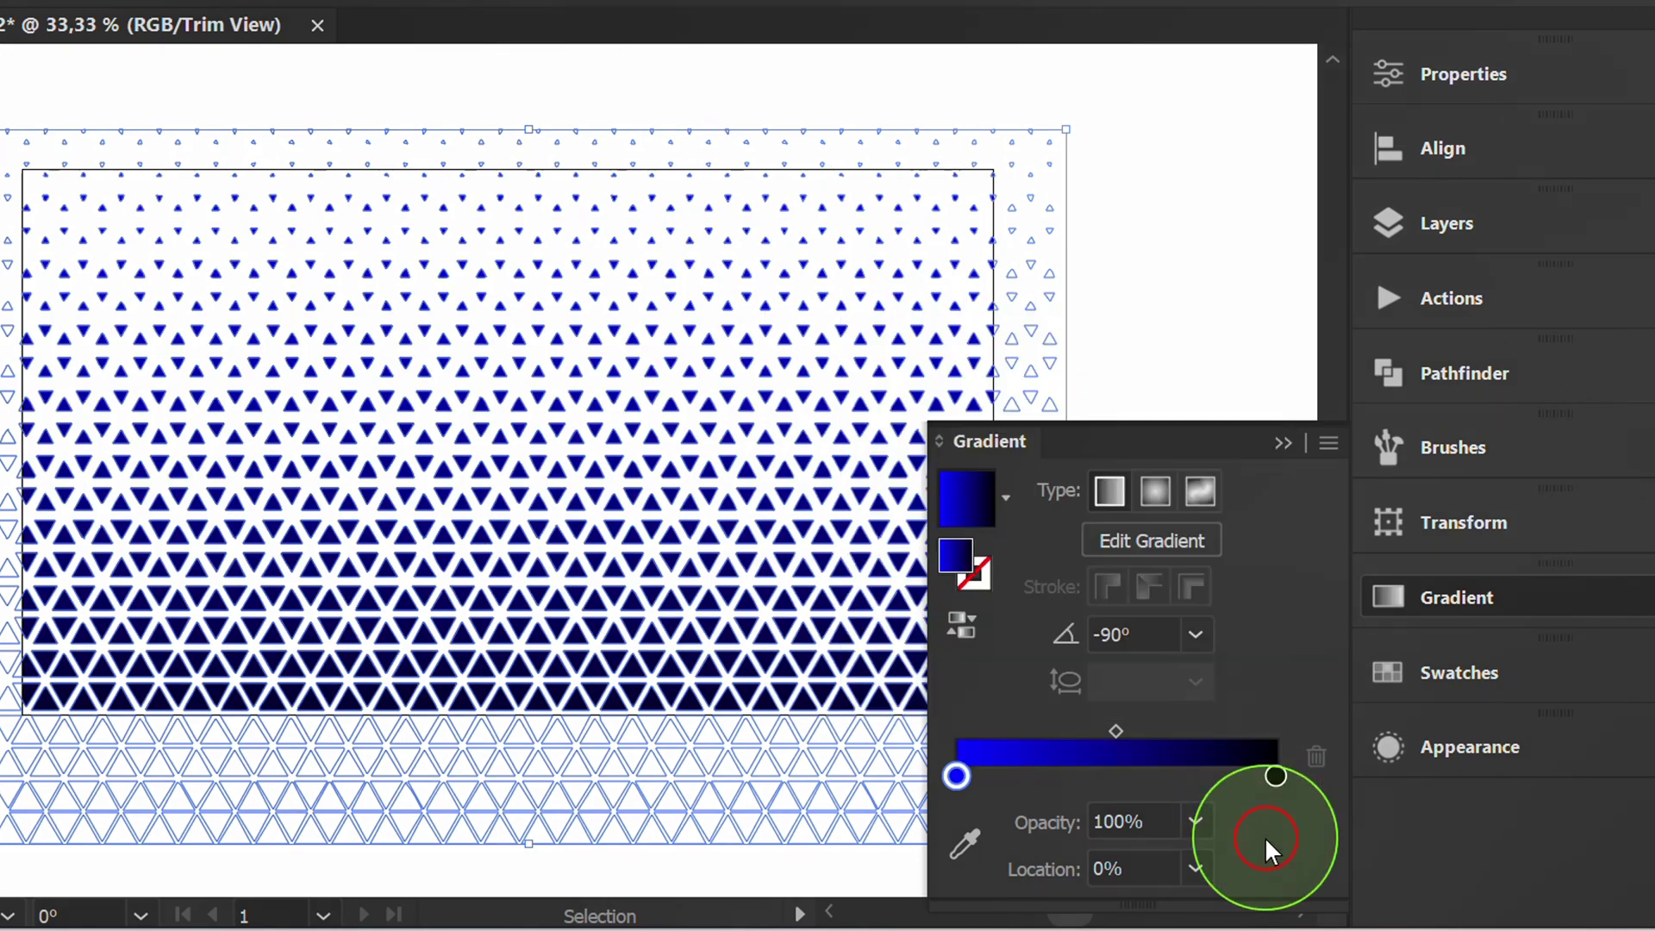
# Step: Reselect the triangles and make the gradient's left stop white, giving white-to-black
pyautogui.click(1201, 332)
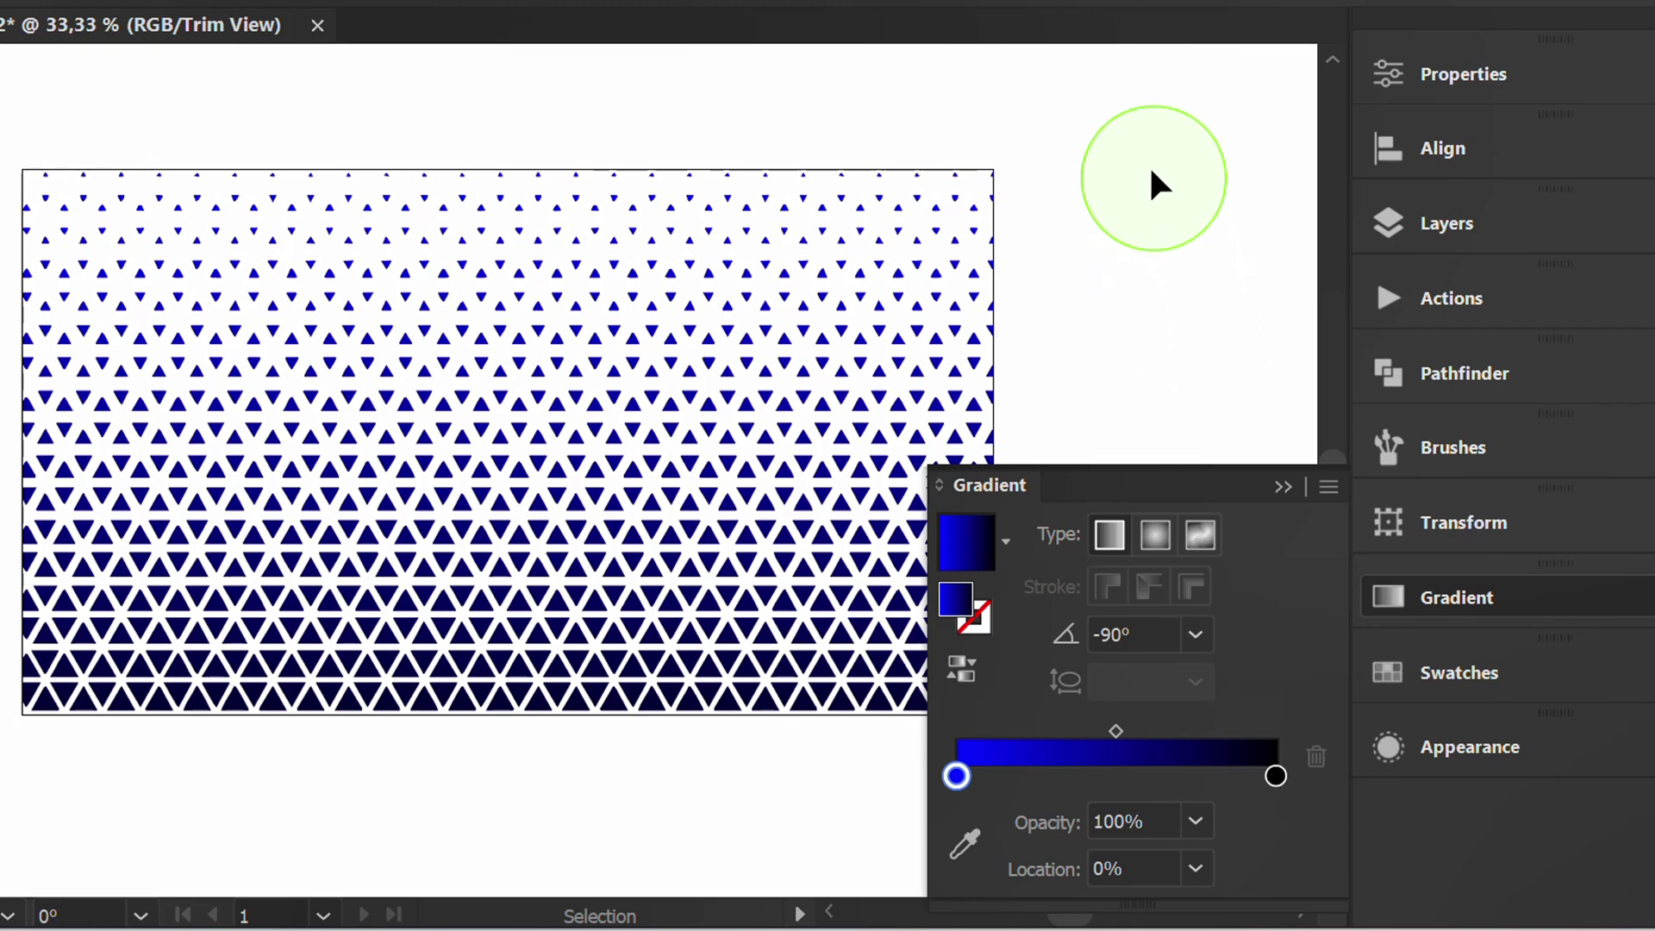
pyautogui.moveTo(1156, 185); pyautogui.dragTo(936, 338)
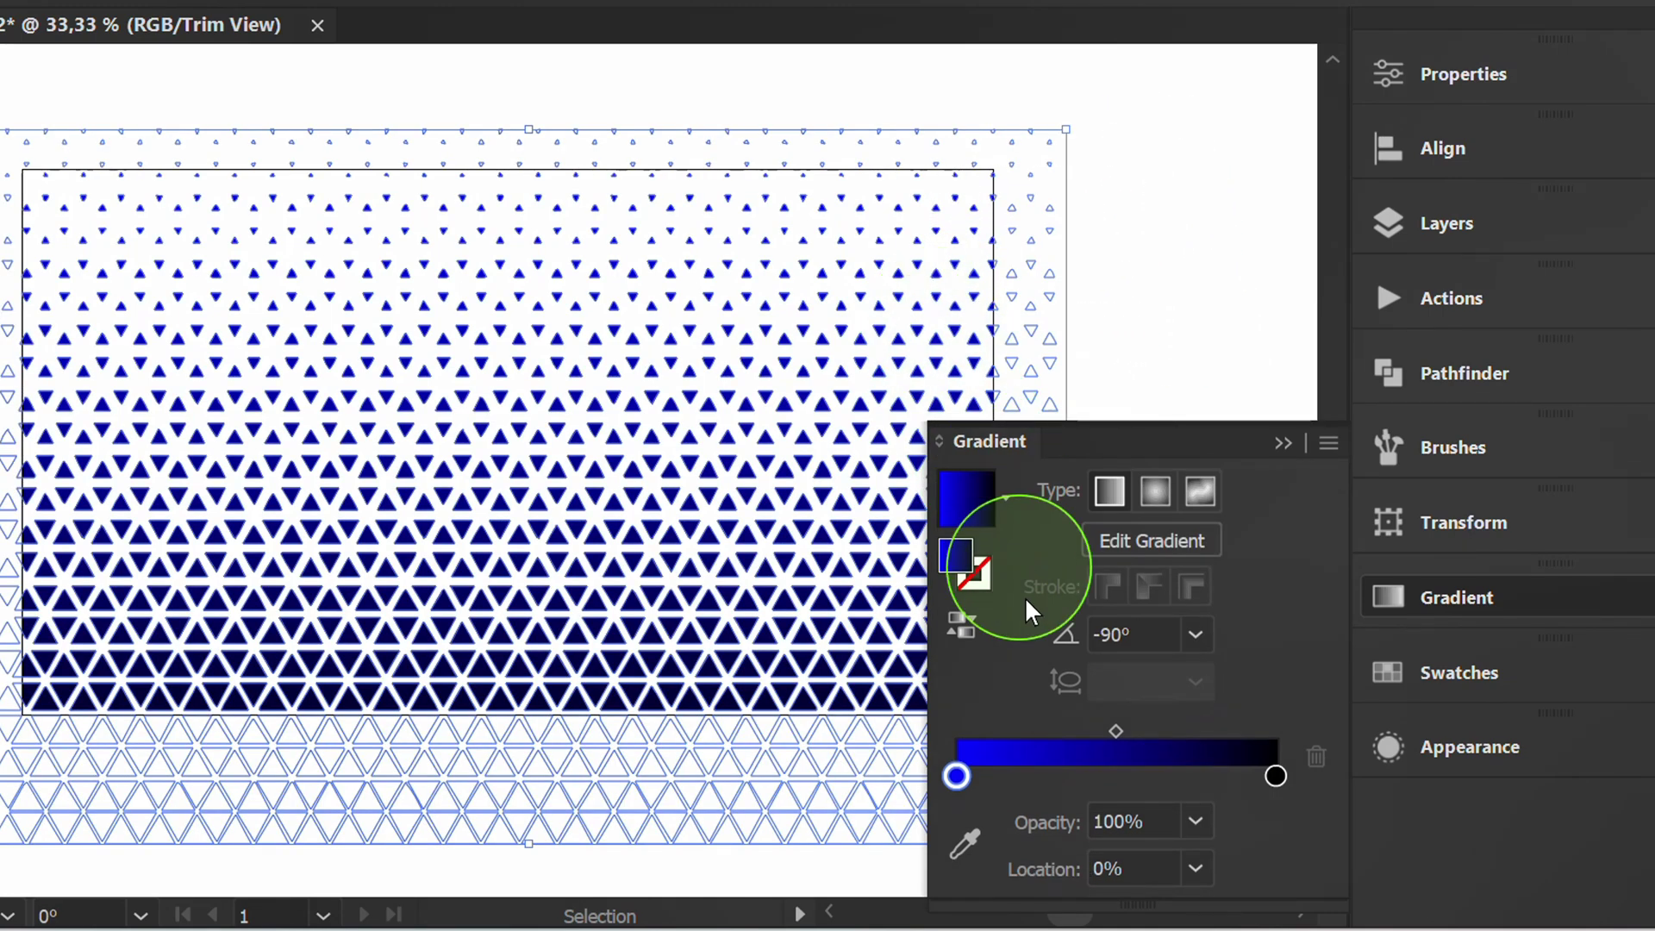
pyautogui.click(956, 776)
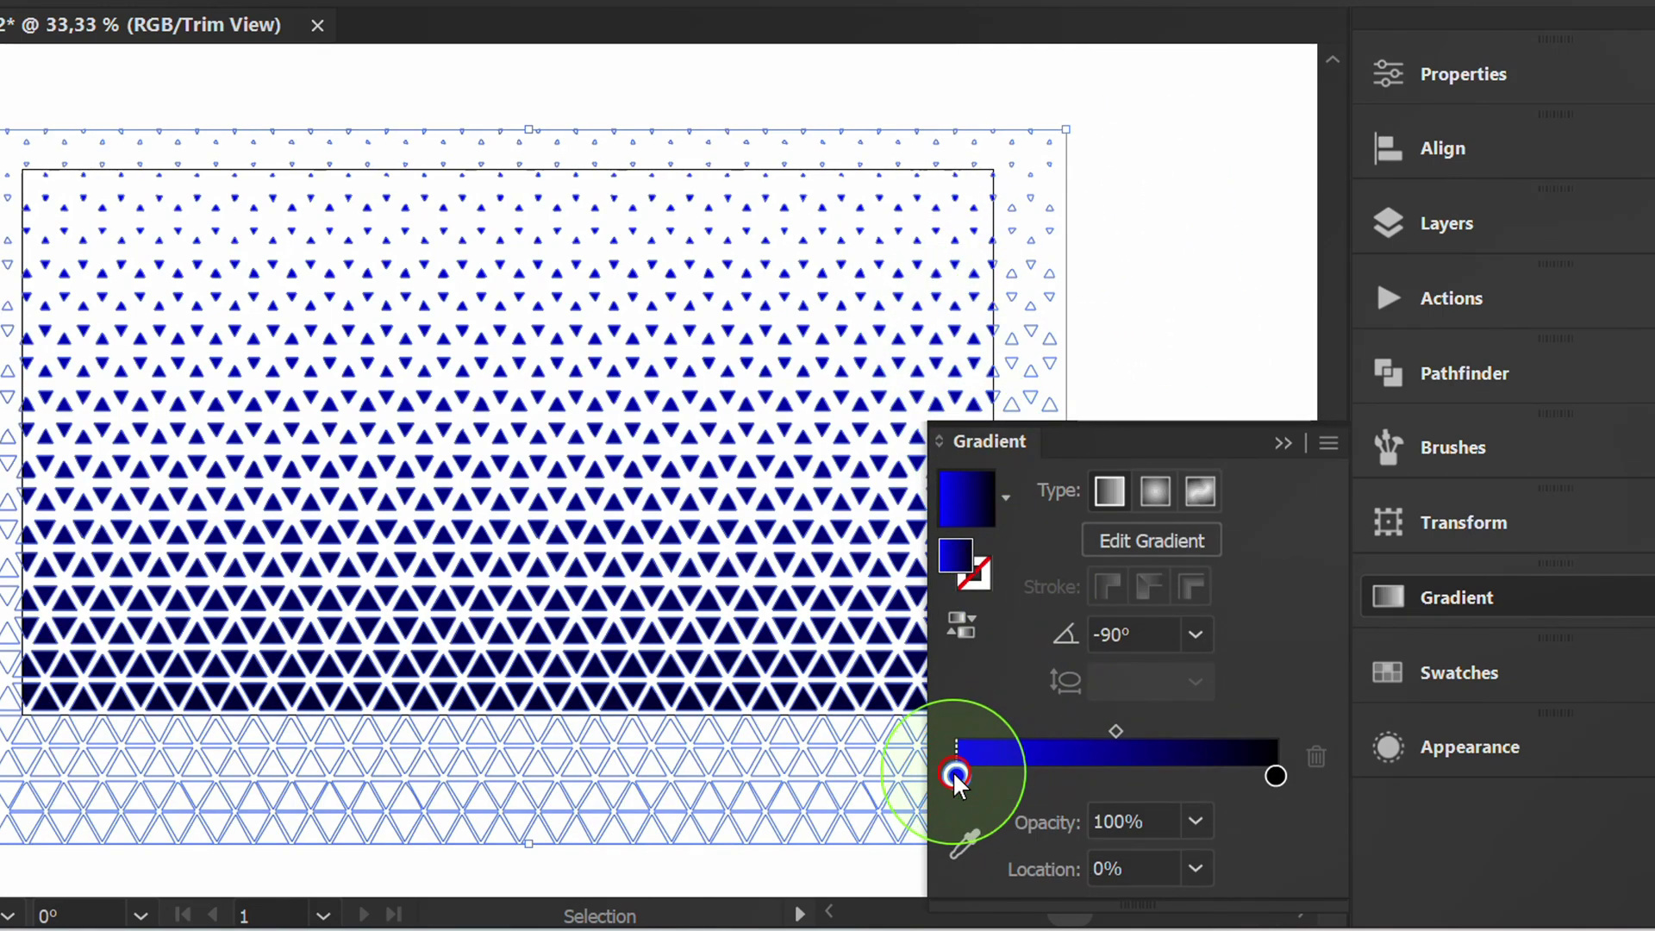
pyautogui.doubleClick(955, 776)
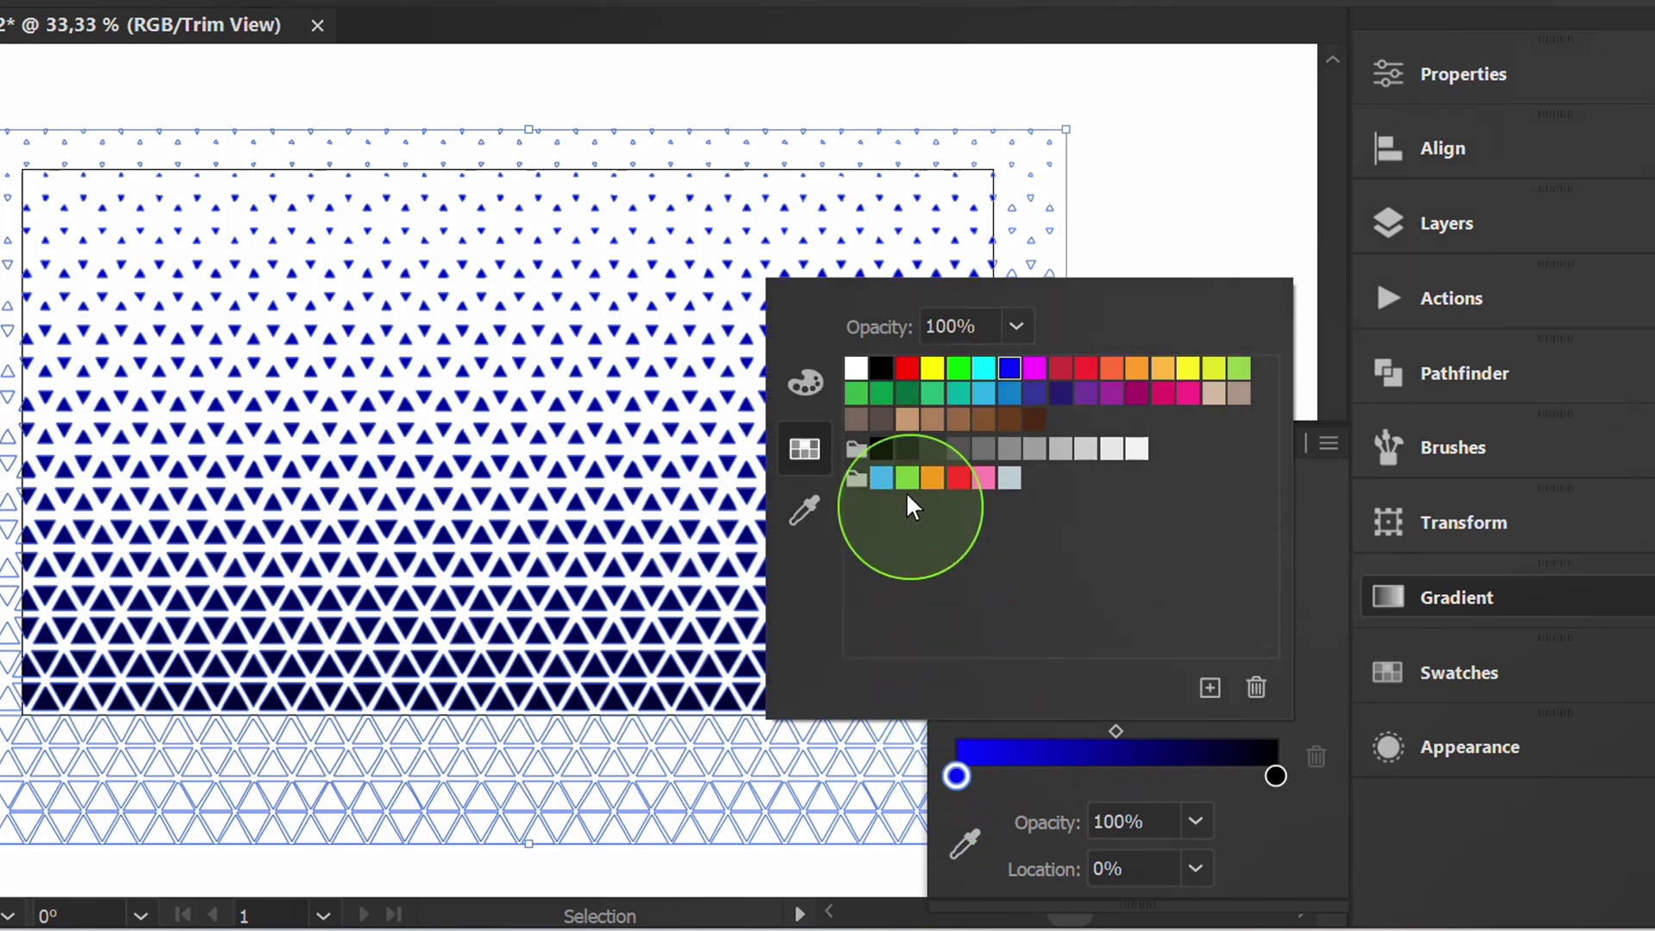
pyautogui.click(859, 369)
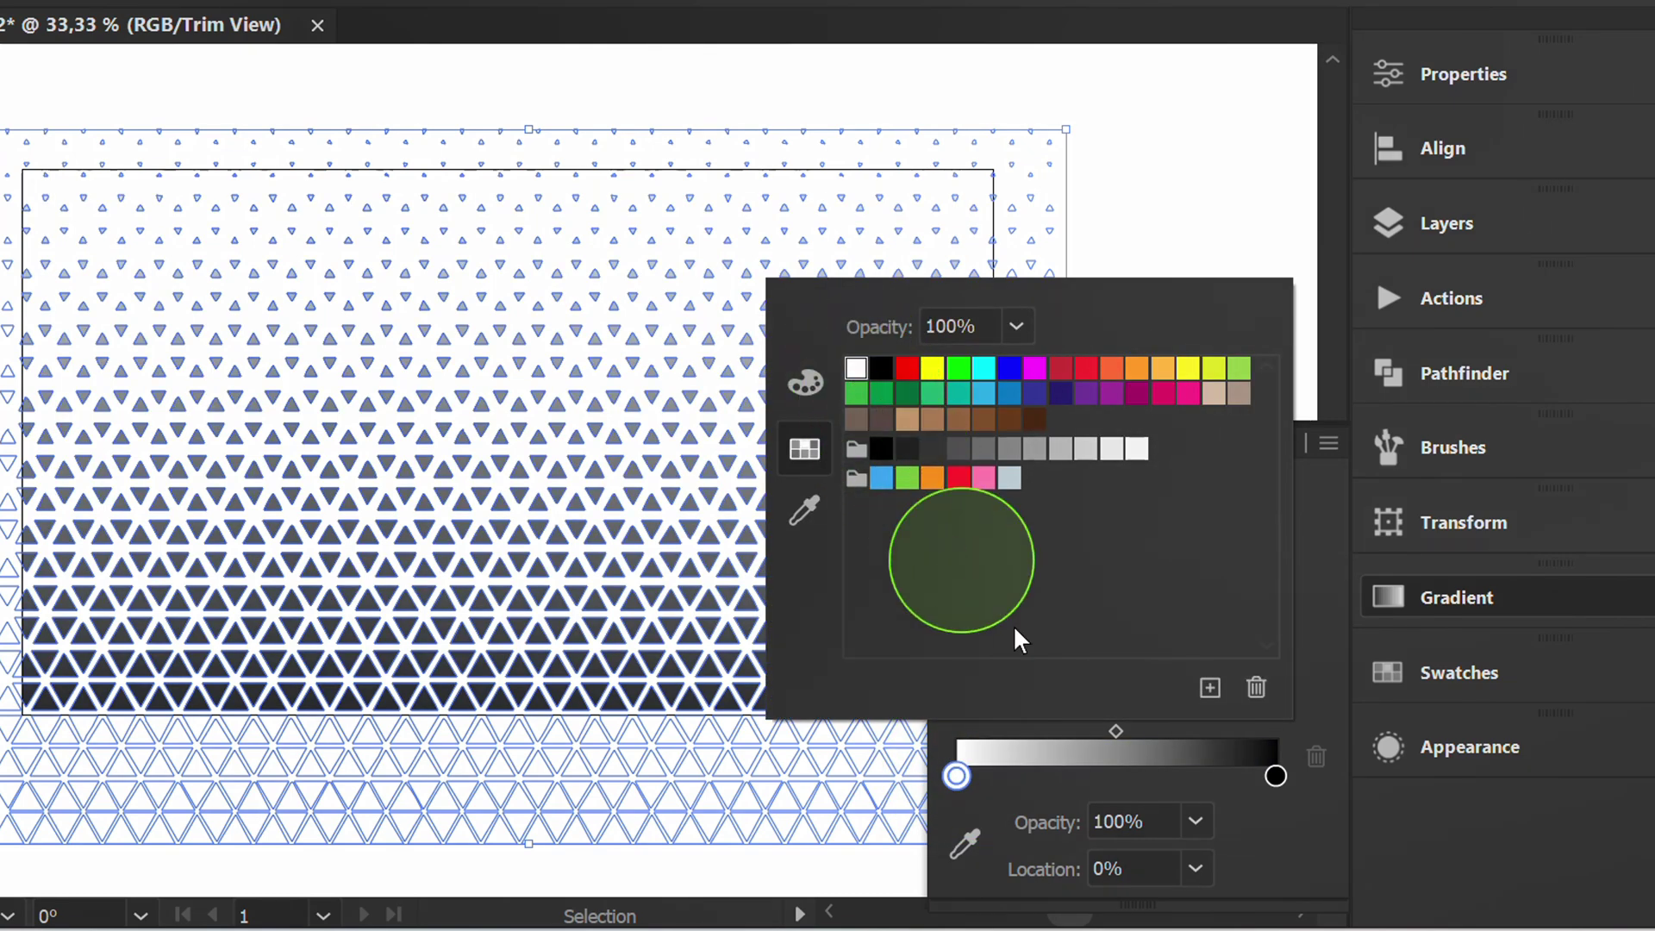
pyautogui.click(1280, 838)
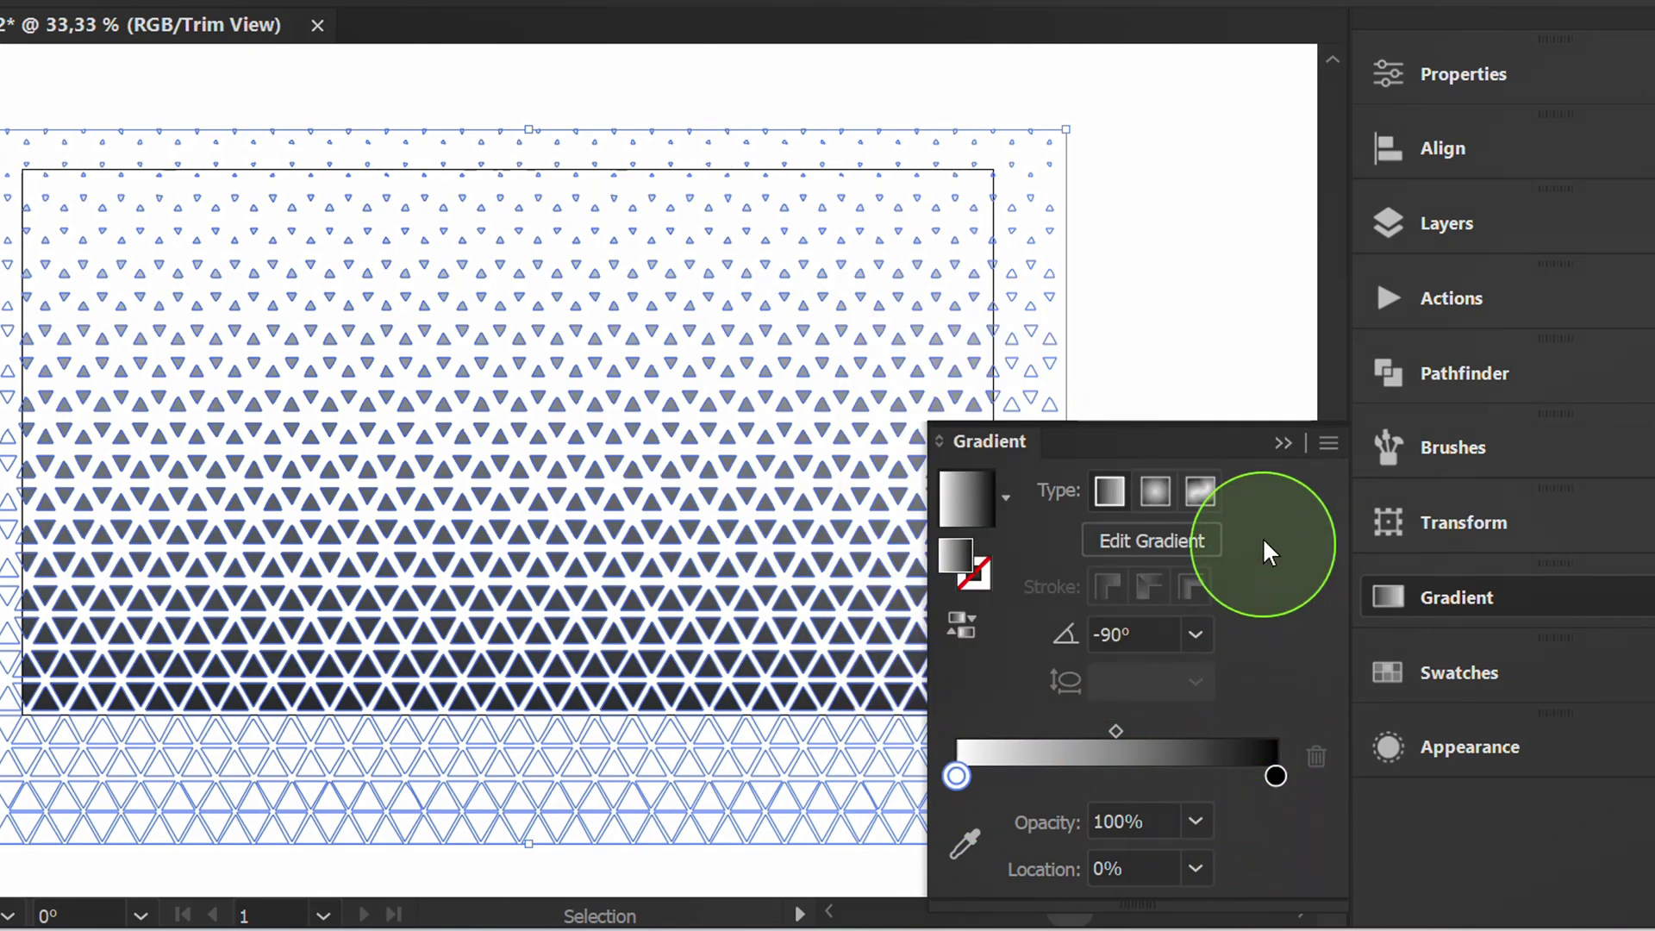
pyautogui.click(1282, 444)
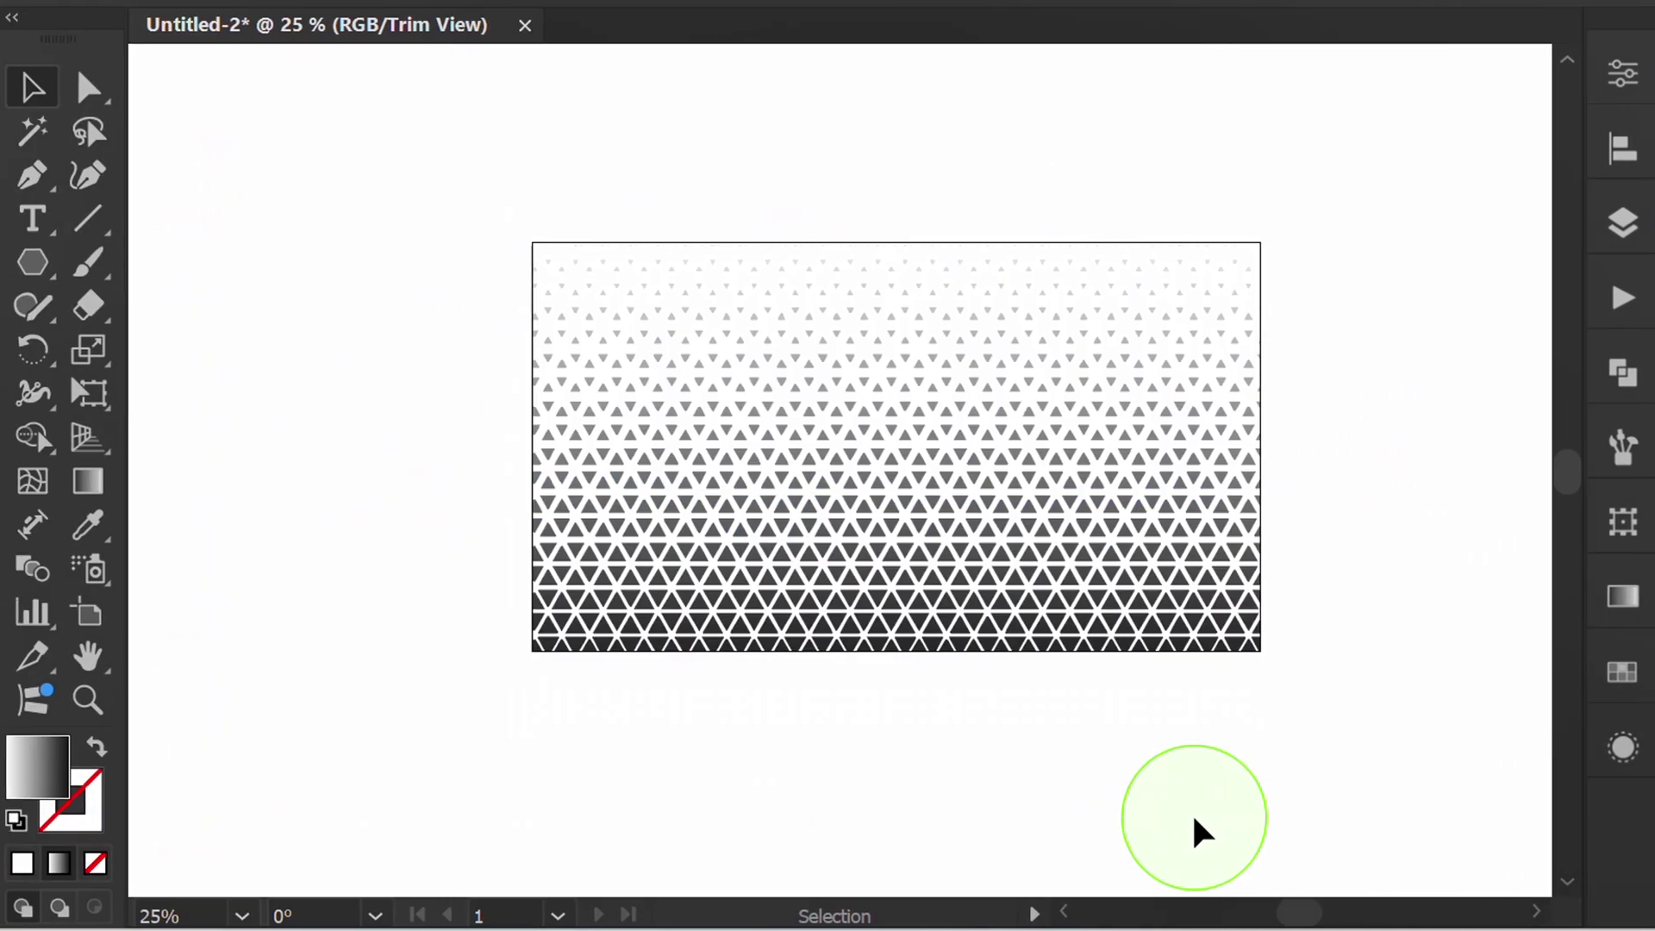
pyautogui.moveTo(1360, 236); pyautogui.dragTo(1103, 438)
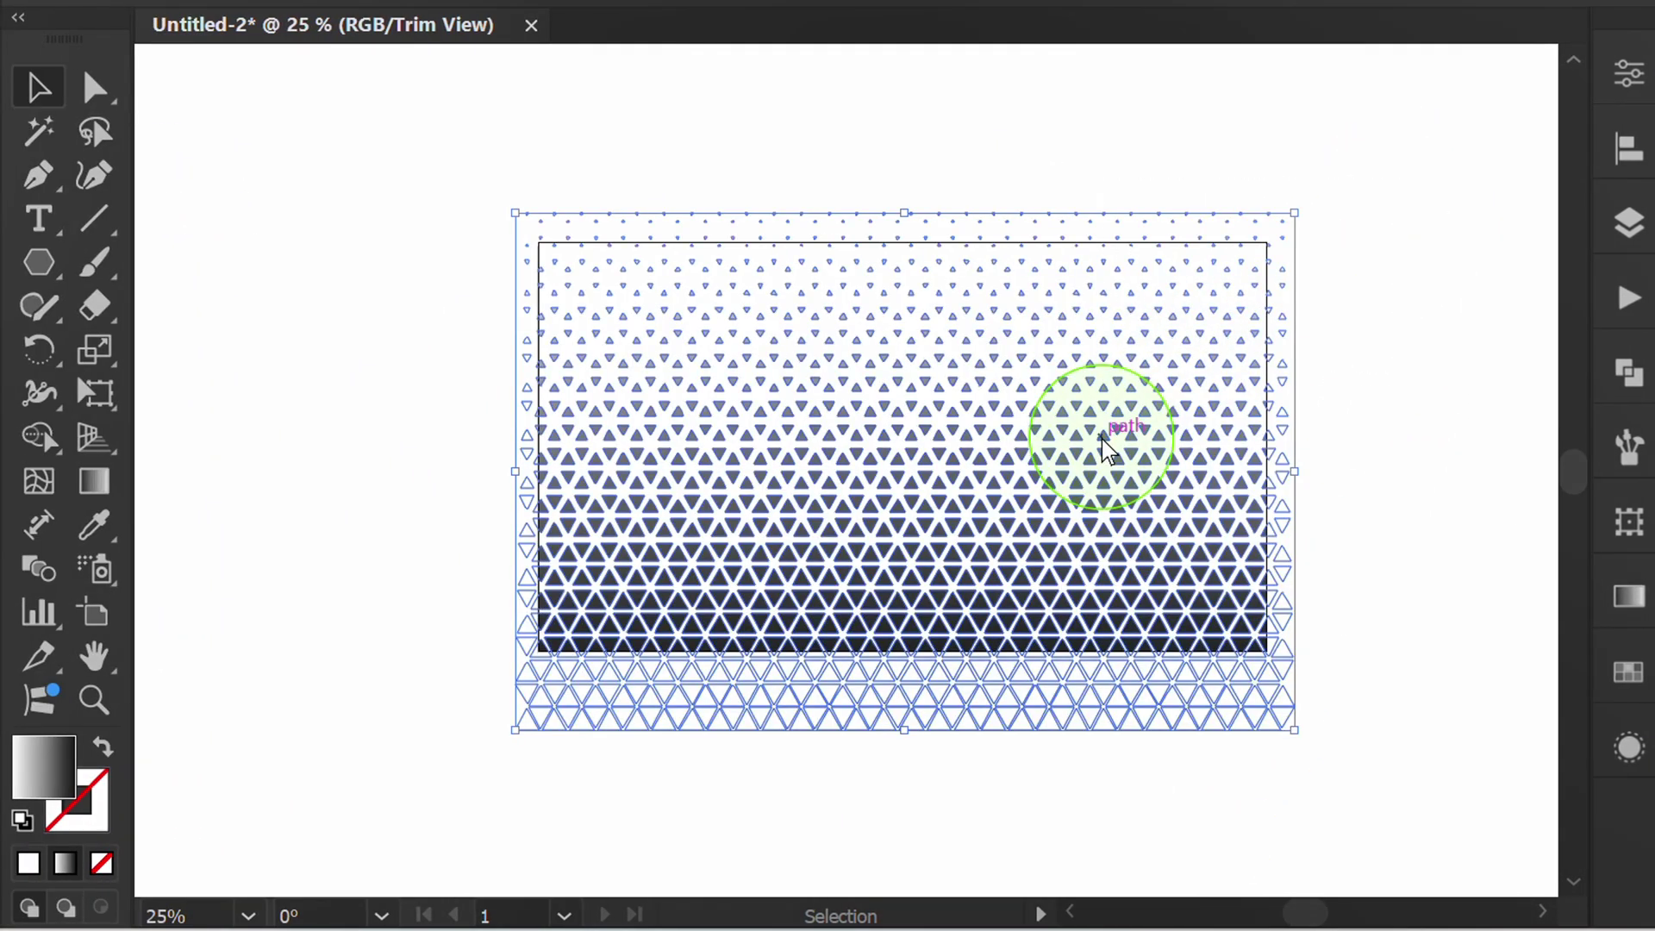
pyautogui.press('g')
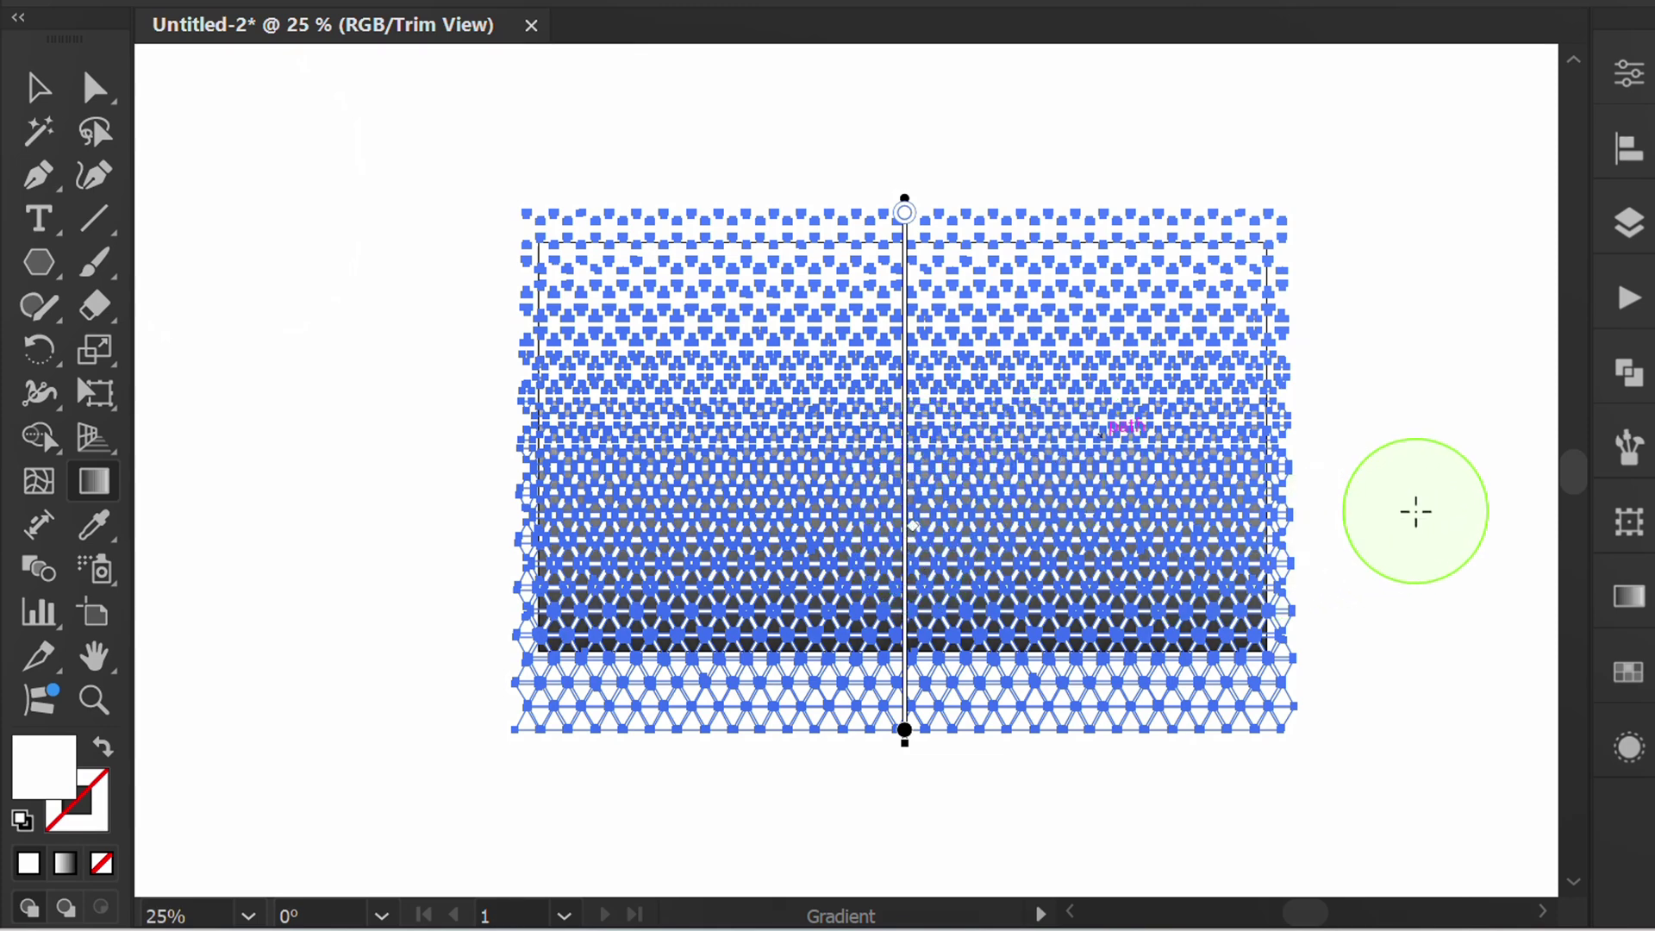
pyautogui.press('v')
pyautogui.click(1408, 517)
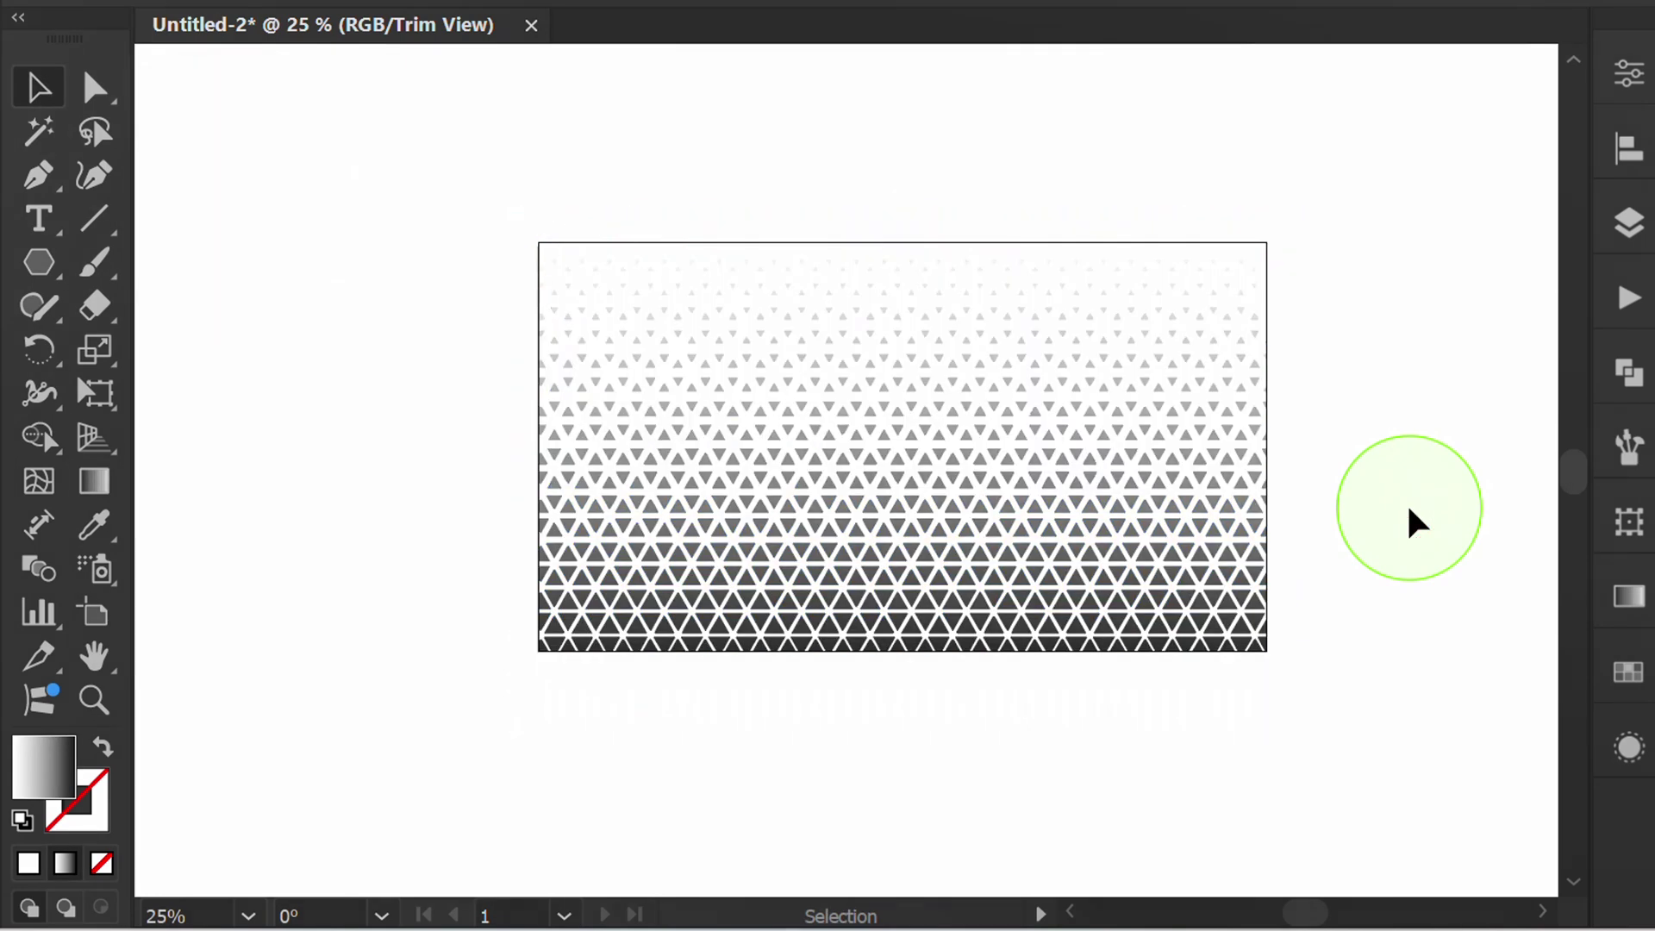
pyautogui.hotkey('ctrl', '0')
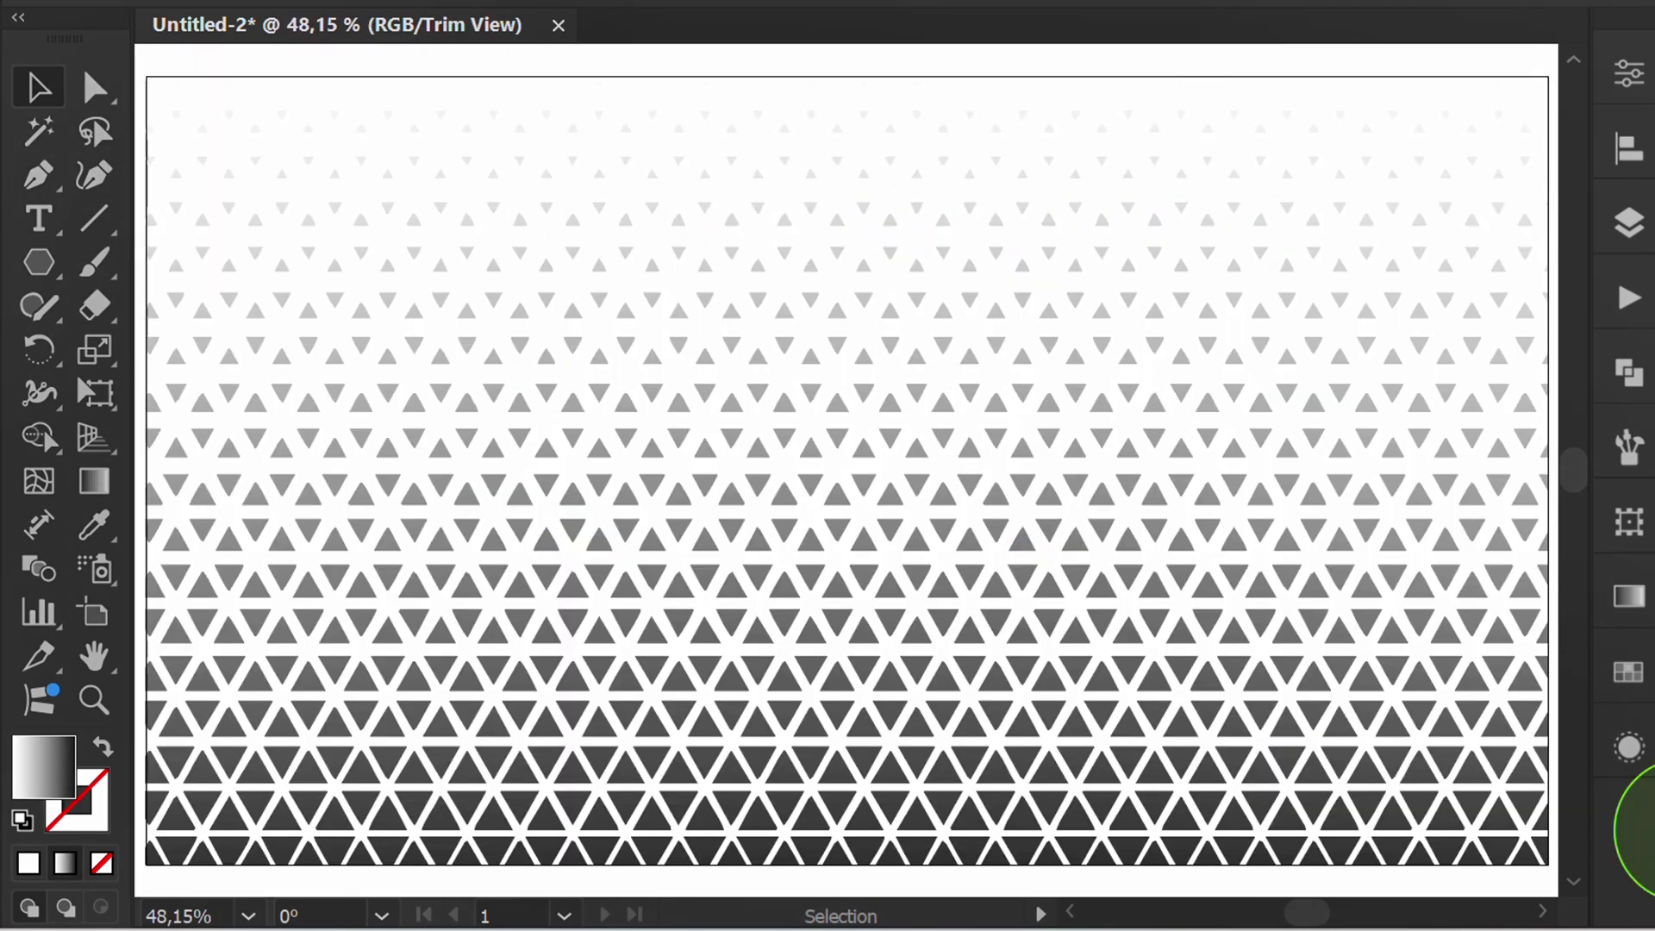